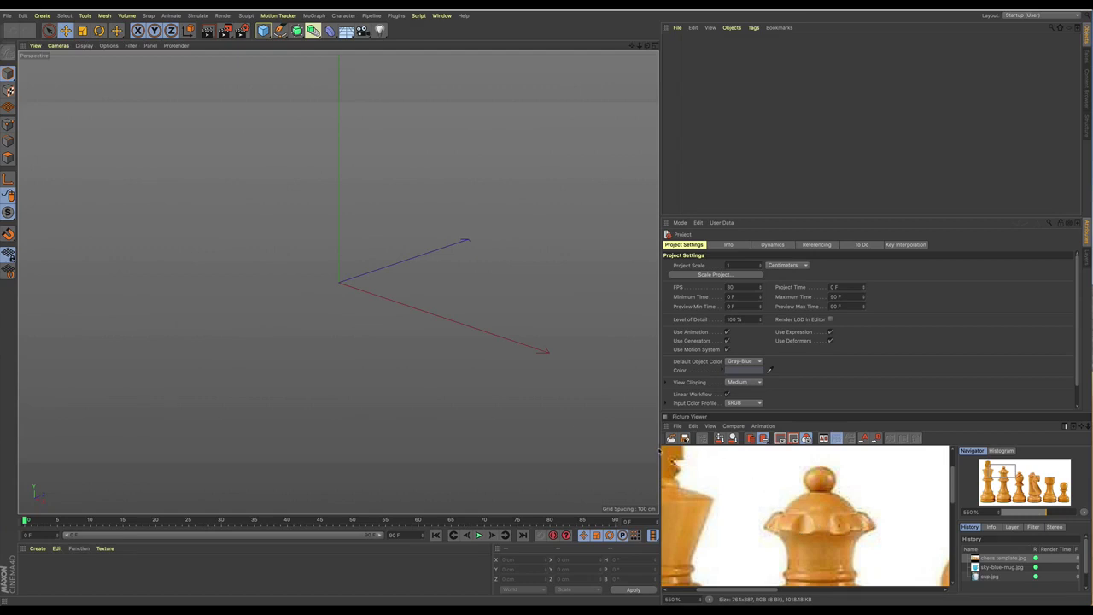
# Step: Add a cylinder primitive and lower its height to about 59 cm, using the reference picture of the queen's head as a guide
pyautogui.scroll(-4, 758, 583)
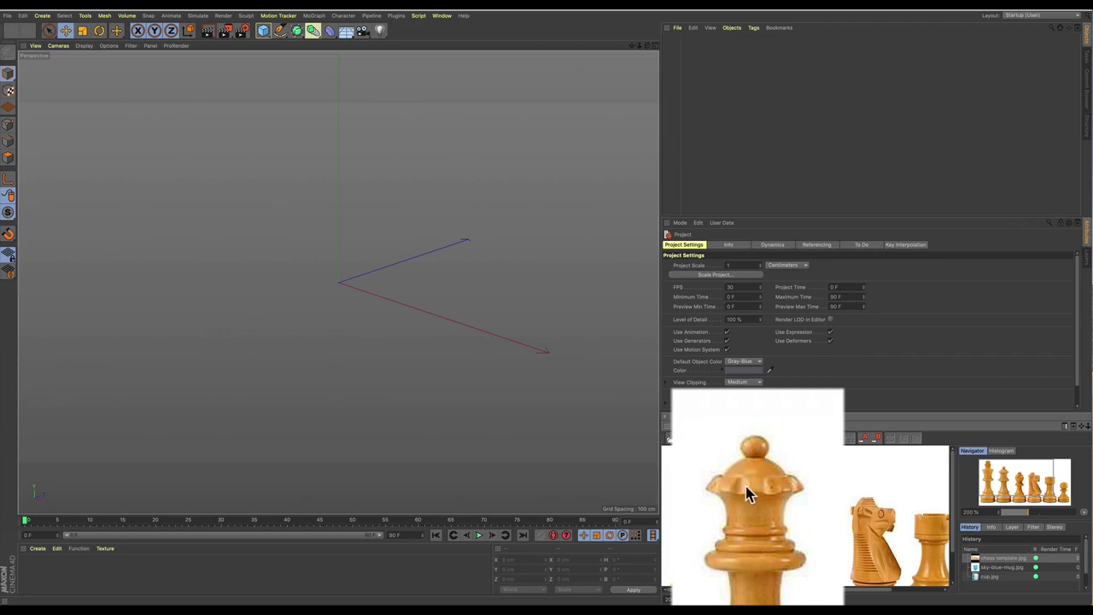
pyautogui.scroll(6, 757, 490)
pyautogui.scroll(1, 757, 490)
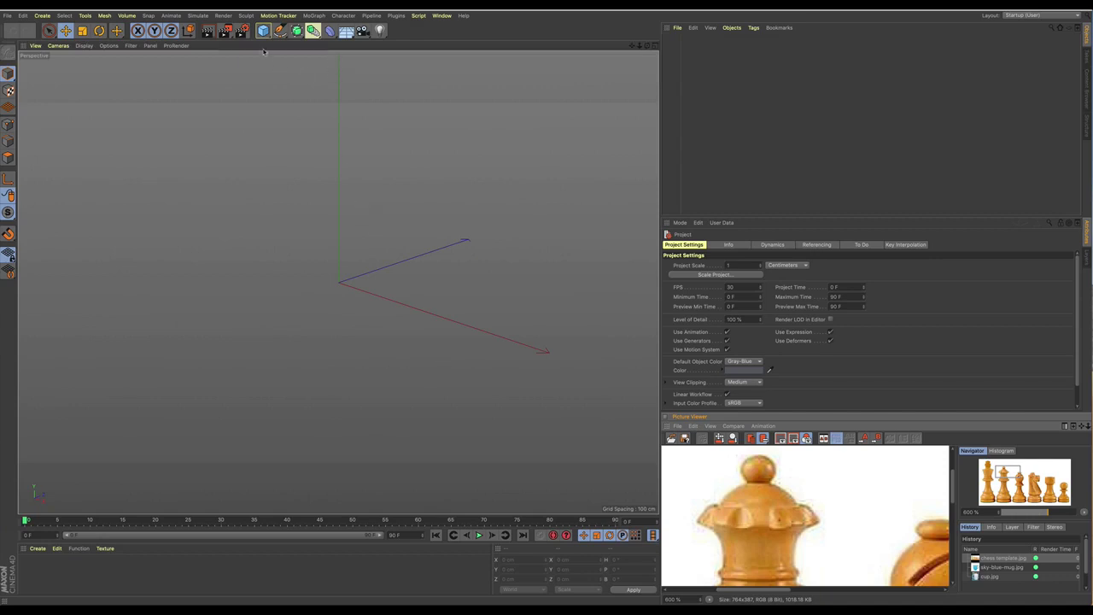
pyautogui.moveTo(263, 32); pyautogui.dragTo(440, 42)
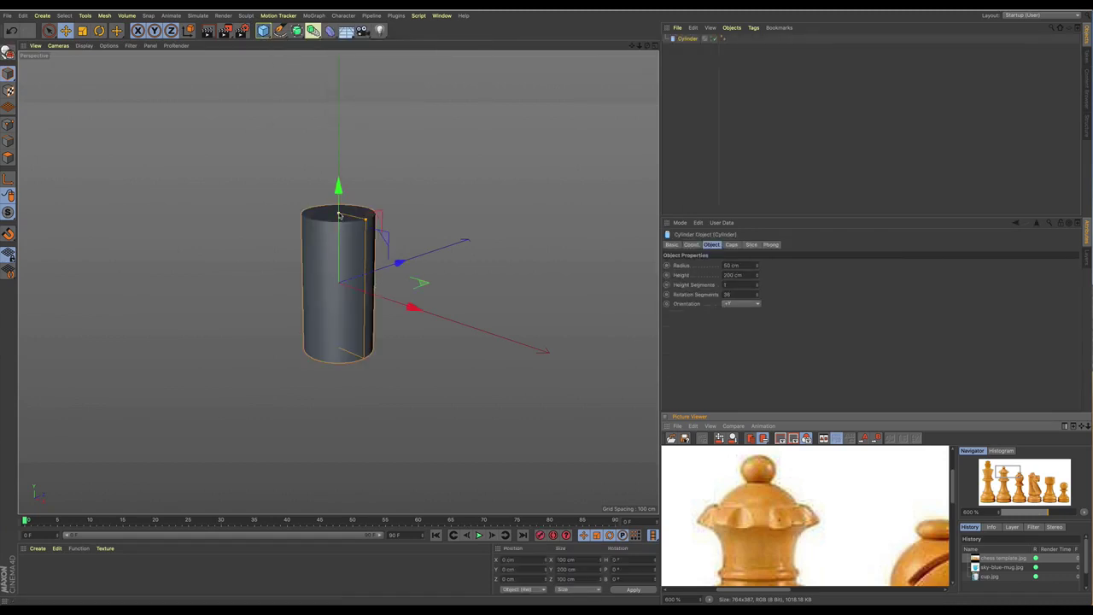
pyautogui.moveTo(339, 215); pyautogui.dragTo(338, 263)
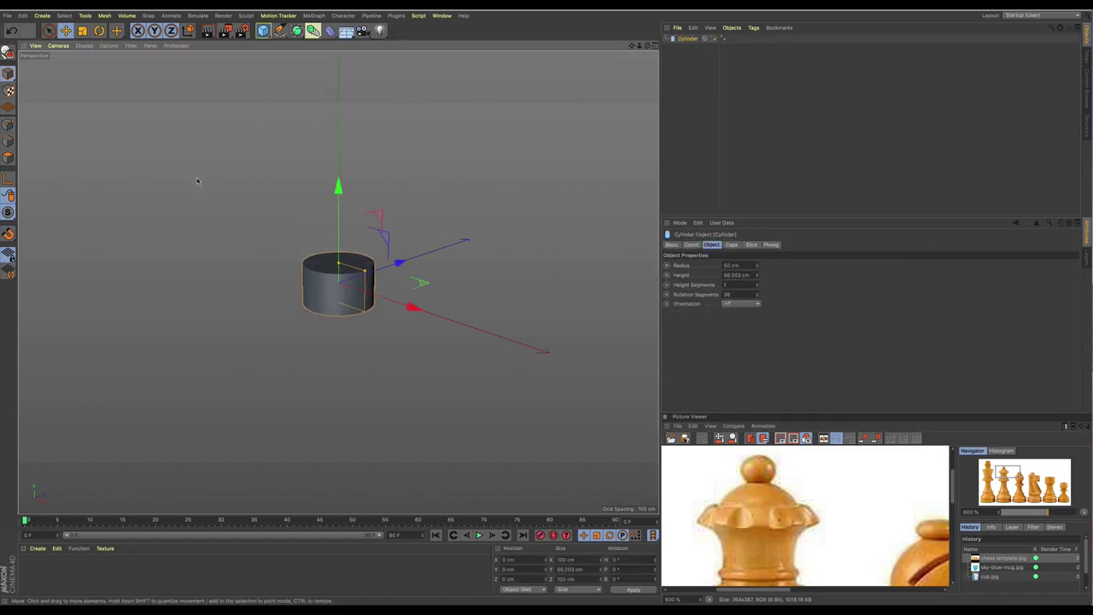
# Step: Show the viewport with Constant Shading (Lines) so the cylinder's segments can be seen
pyautogui.click(109, 45)
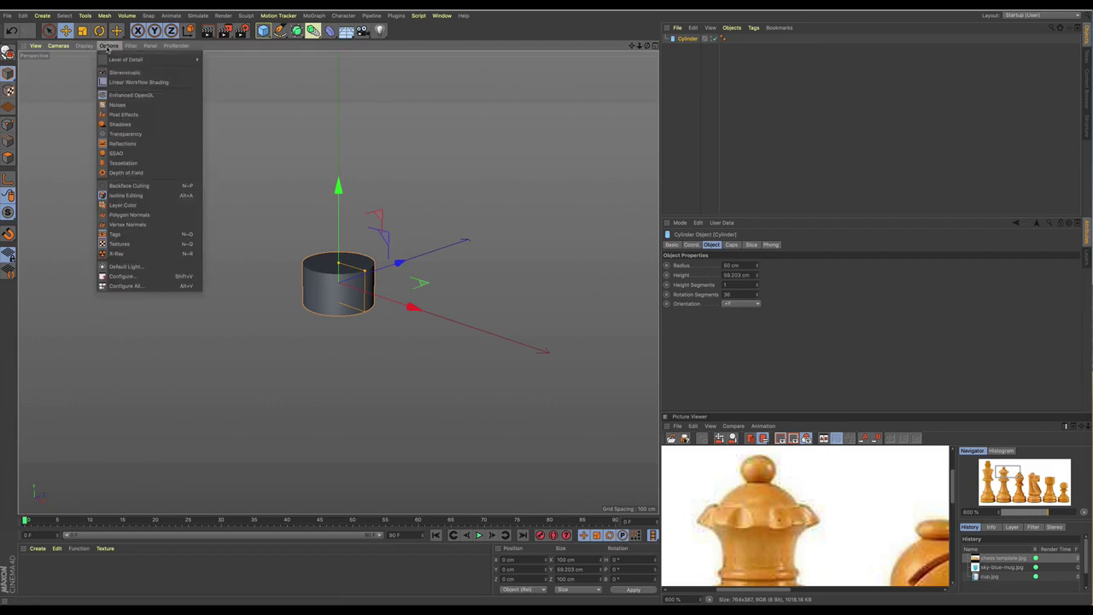
pyautogui.click(70, 84)
pyautogui.click(83, 45)
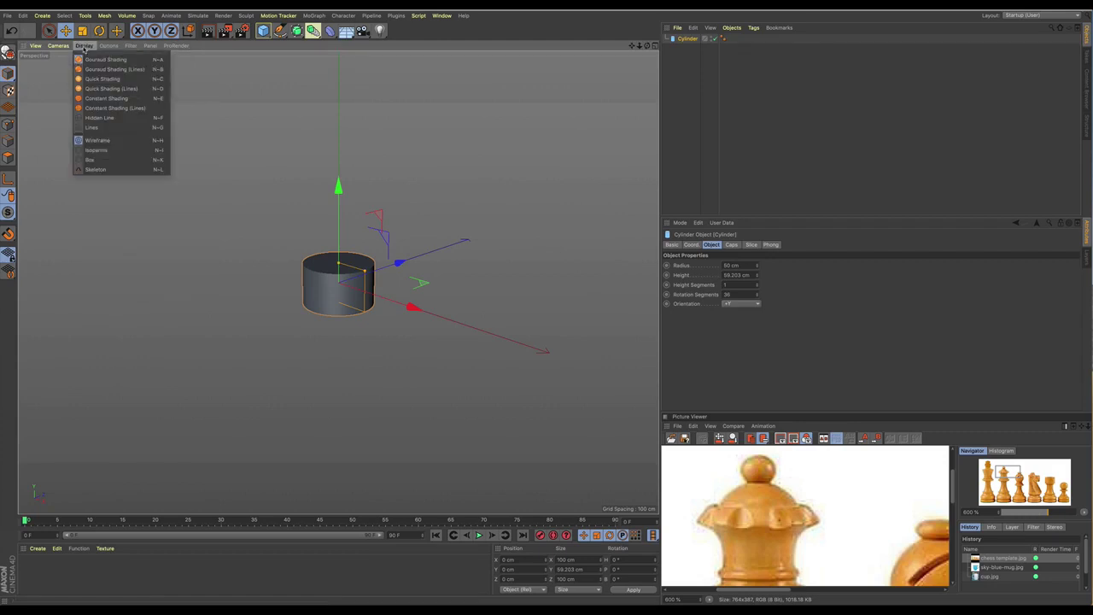
pyautogui.click(109, 109)
# Step: Set the cylinder's rotation segments to 32
pyautogui.scroll(5, 342, 281)
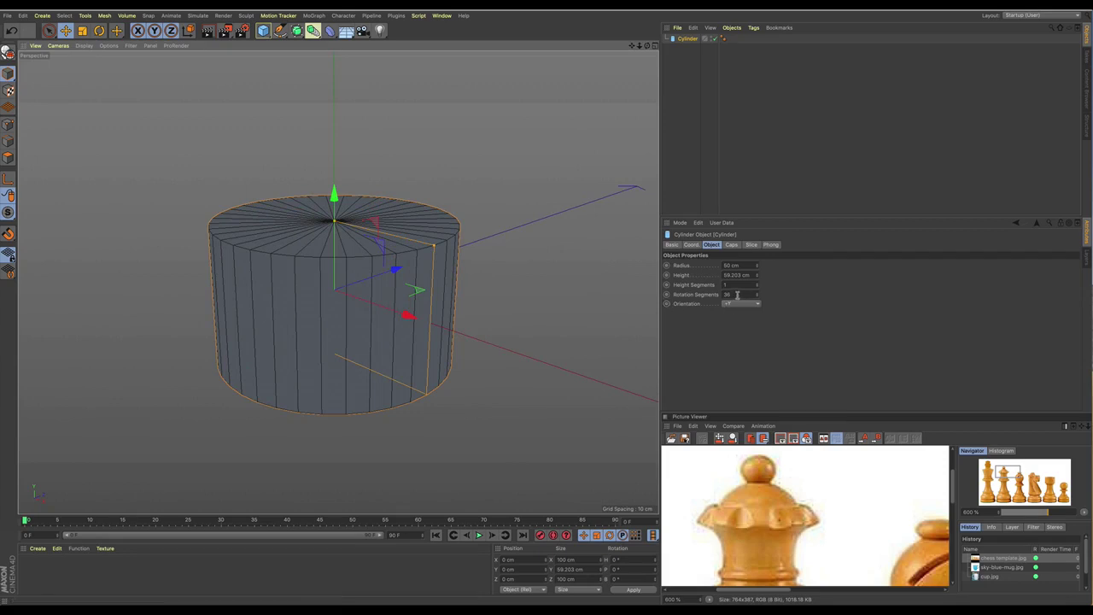
pyautogui.click(732, 295)
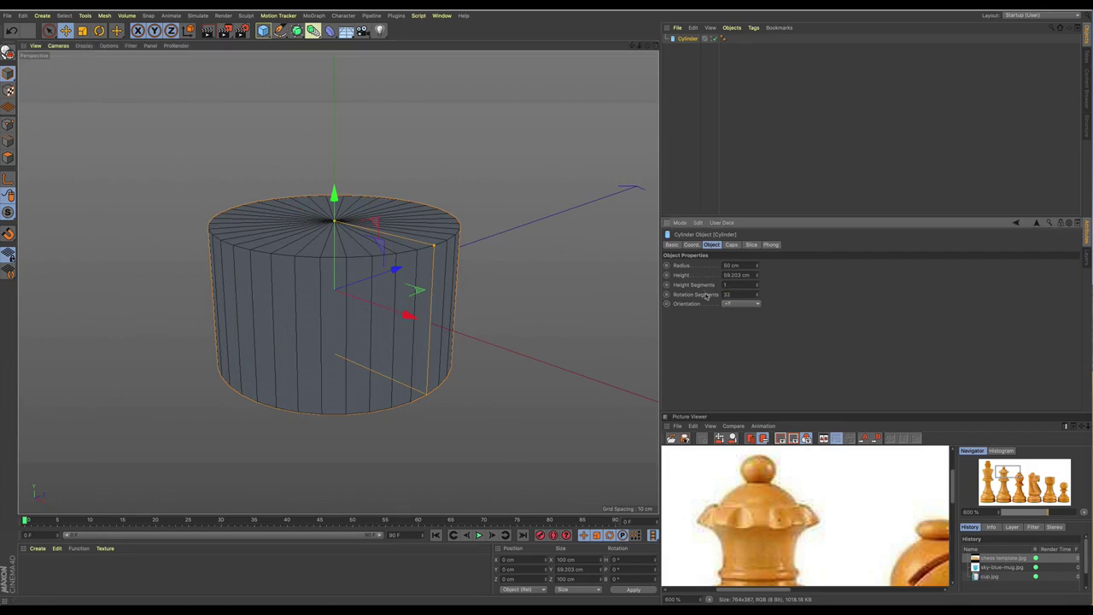
pyautogui.press('Return')
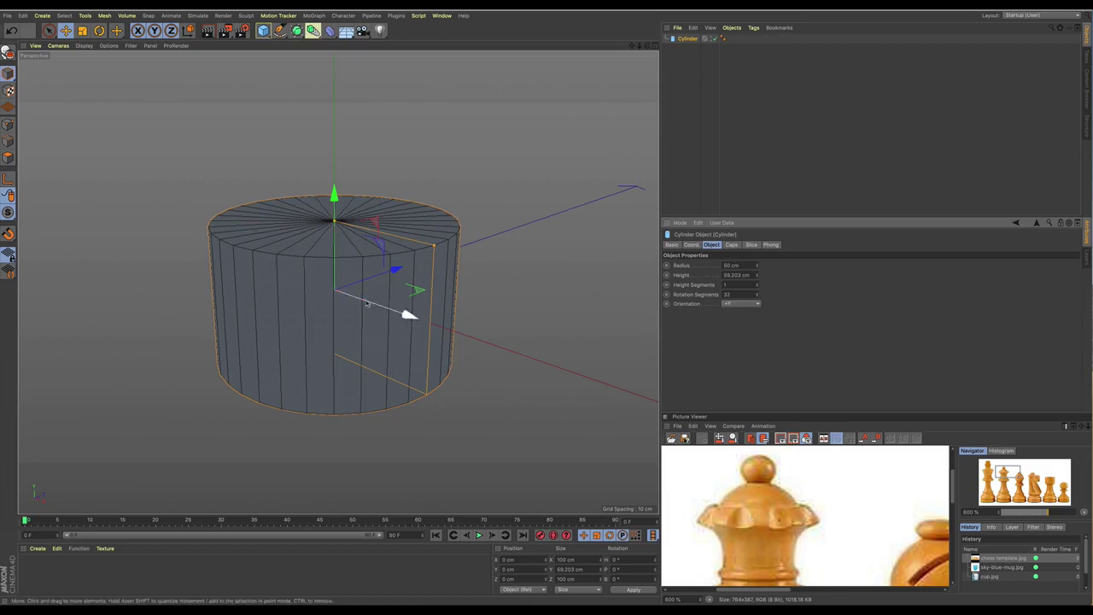
pyautogui.keyDown('alt'); pyautogui.moveTo(369, 304); pyautogui.dragTo(393, 311); pyautogui.keyUp('alt')
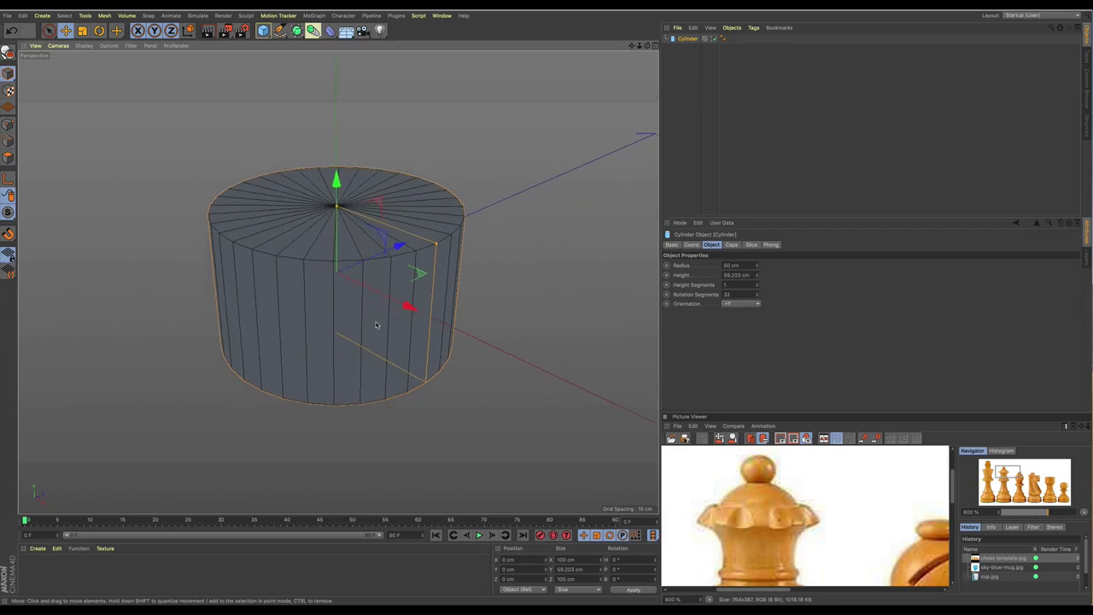
# Step: Make the cylinder editable and optimize its mesh in edge mode
pyautogui.press('c')
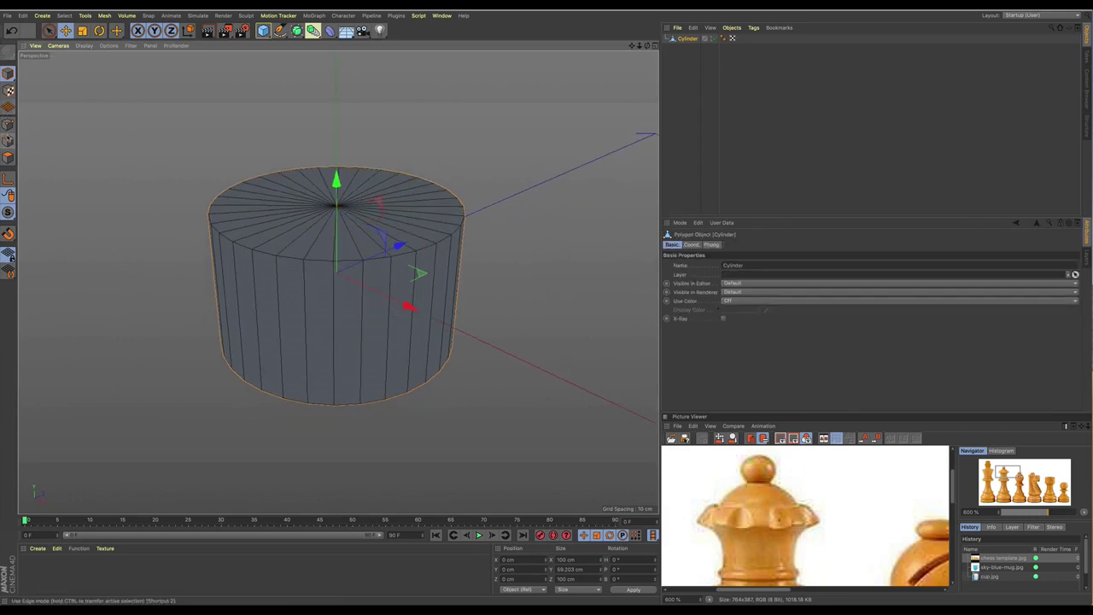
pyautogui.click(8, 141)
pyautogui.rightClick(117, 116)
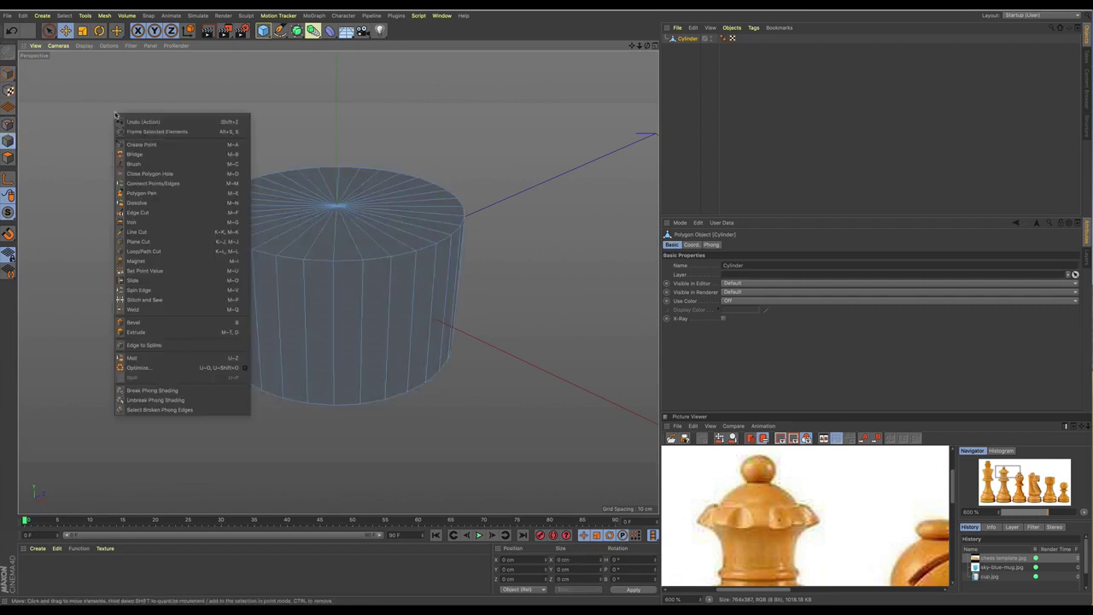
pyautogui.click(155, 366)
# Step: Select all polygons of the cylinder's bottom cap with Live Selection and delete them
pyautogui.keyDown('alt'); pyautogui.moveTo(341, 308); pyautogui.dragTo(356, 225); pyautogui.keyUp('alt')
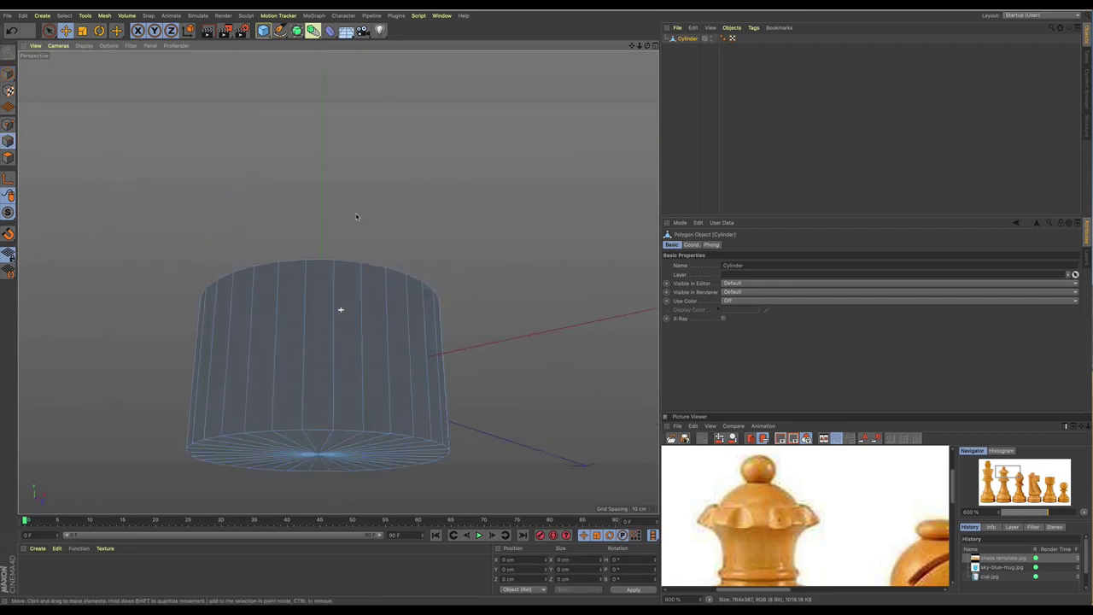
pyautogui.keyDown('alt'); pyautogui.moveTo(339, 283); pyautogui.dragTo(357, 214, button='middle'); pyautogui.keyUp('alt')
pyautogui.keyDown('alt'); pyautogui.moveTo(359, 273); pyautogui.dragTo(342, 235); pyautogui.keyUp('alt')
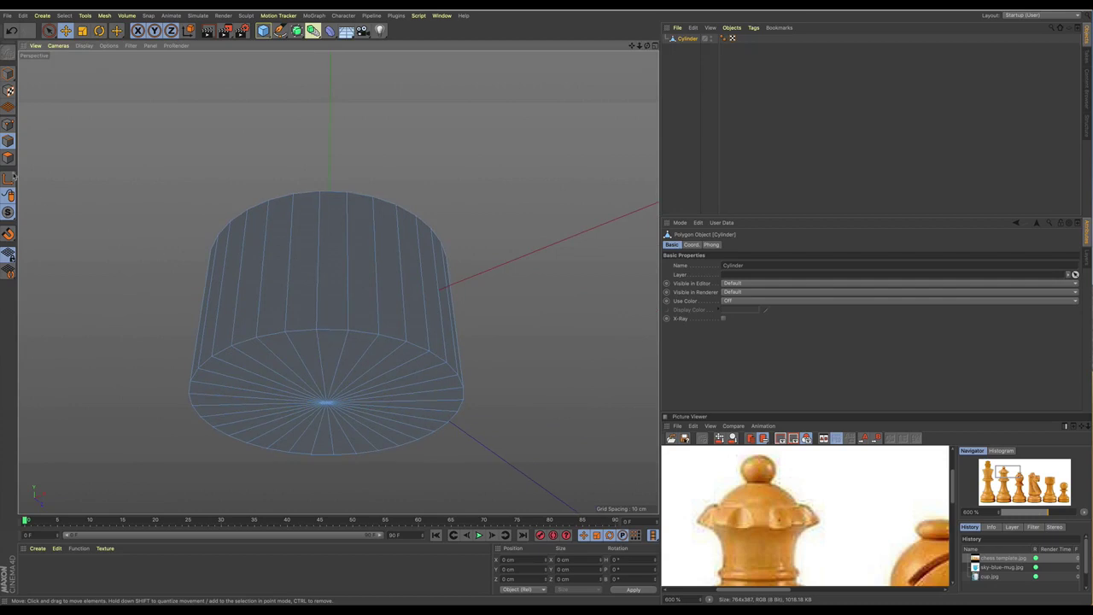
pyautogui.click(48, 31)
pyautogui.click(7, 158)
pyautogui.moveTo(359, 440)
pyautogui.mouseDown()
pyautogui.moveTo(384, 435)
pyautogui.moveTo(350, 425)
pyautogui.moveTo(359, 415)
pyautogui.mouseUp()
pyautogui.hotkey('ctrl', 'shift', 'a')
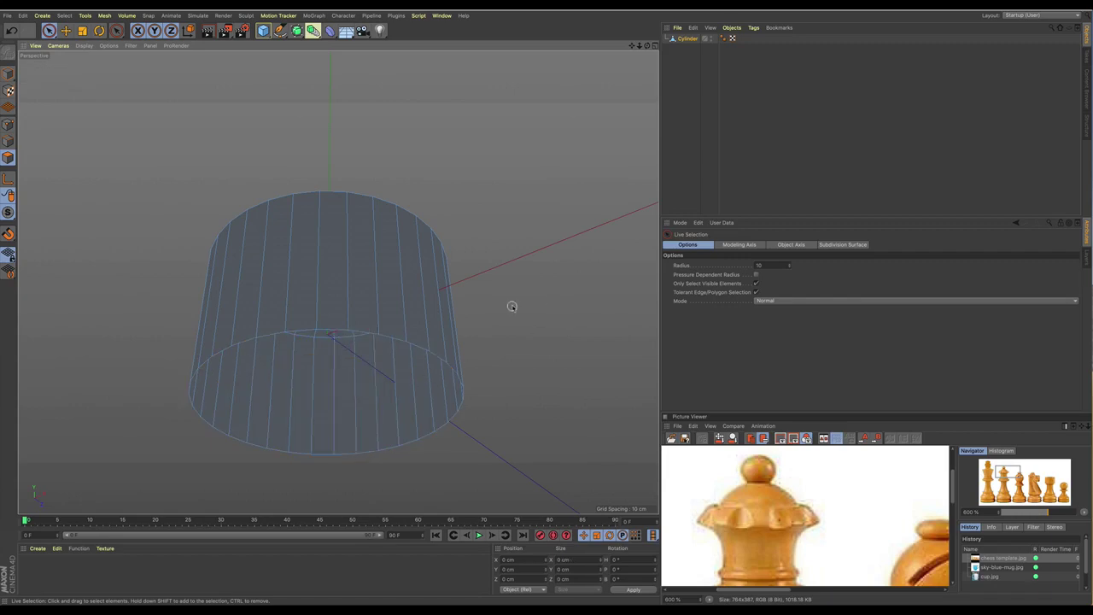
pyautogui.rightClick(512, 306)
pyautogui.click(478, 493)
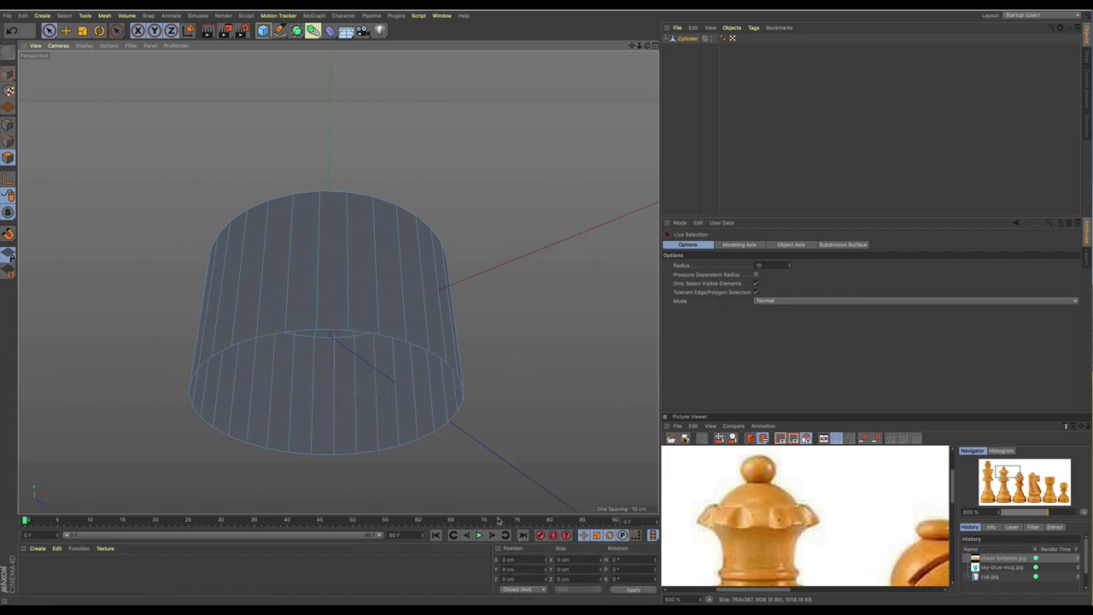
# Step: Select the whole top cap, extrude it upward about 18 cm and scale it out to about 123 cm across
pyautogui.click(373, 316)
pyautogui.keyDown('alt'); pyautogui.moveTo(373, 316); pyautogui.dragTo(370, 286); pyautogui.keyUp('alt')
pyautogui.keyDown('alt'); pyautogui.moveTo(369, 284); pyautogui.dragTo(367, 259, button='middle'); pyautogui.keyUp('alt')
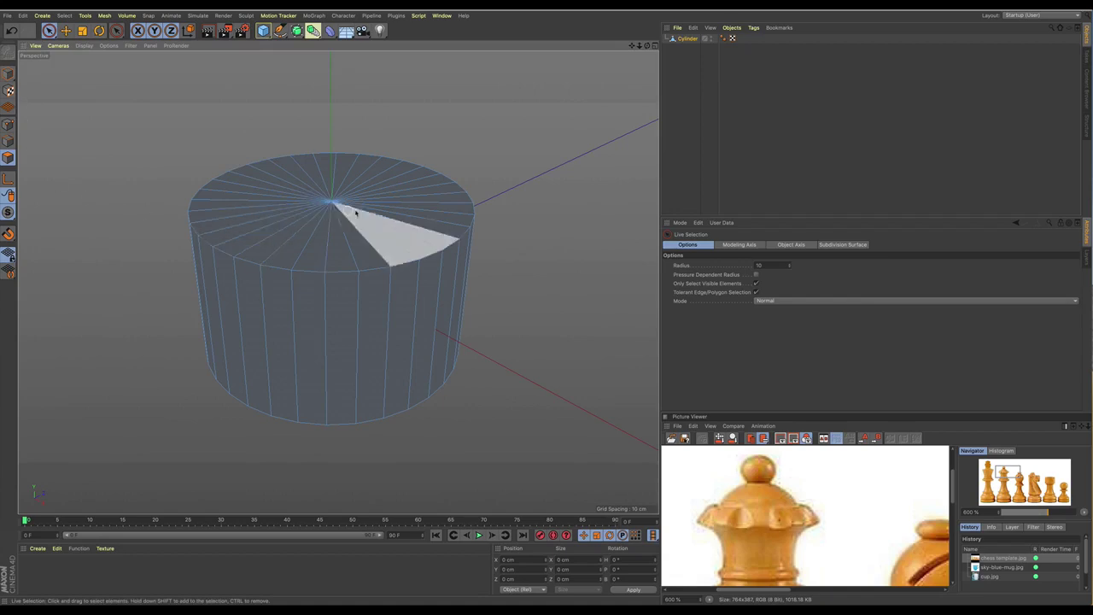
pyautogui.moveTo(357, 213)
pyautogui.mouseDown()
pyautogui.moveTo(333, 204)
pyautogui.moveTo(342, 214)
pyautogui.mouseUp()
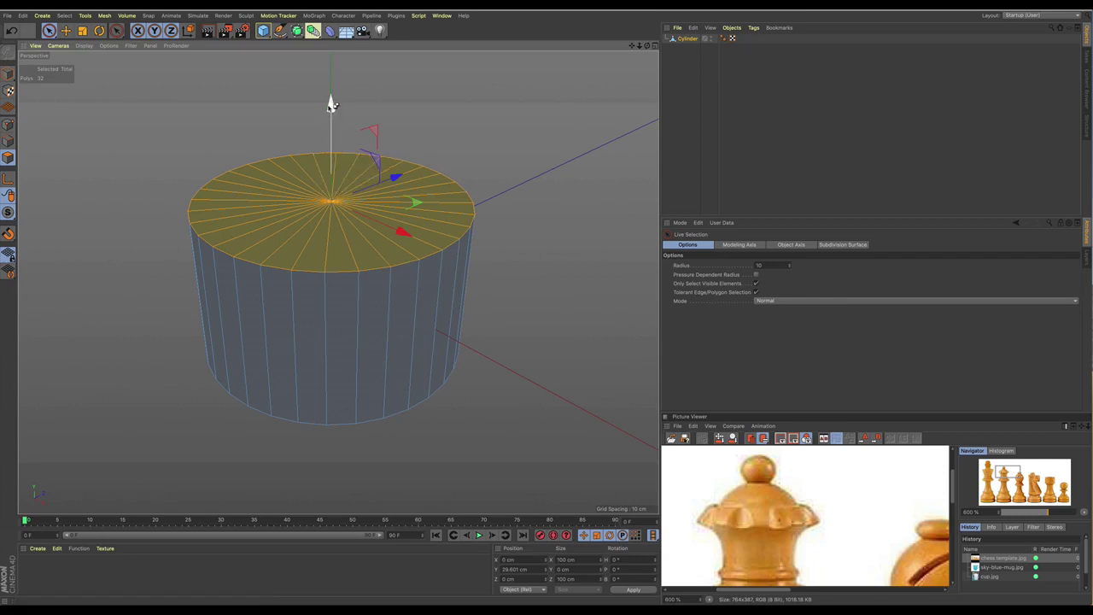
pyautogui.moveTo(332, 104); pyautogui.dragTo(349, 56)
pyautogui.moveTo(367, 232)
pyautogui.keyDown('alt'); pyautogui.mouseDown()
pyautogui.moveTo(378, 207)
pyautogui.moveTo(374, 218)
pyautogui.mouseUp(); pyautogui.keyUp('alt')
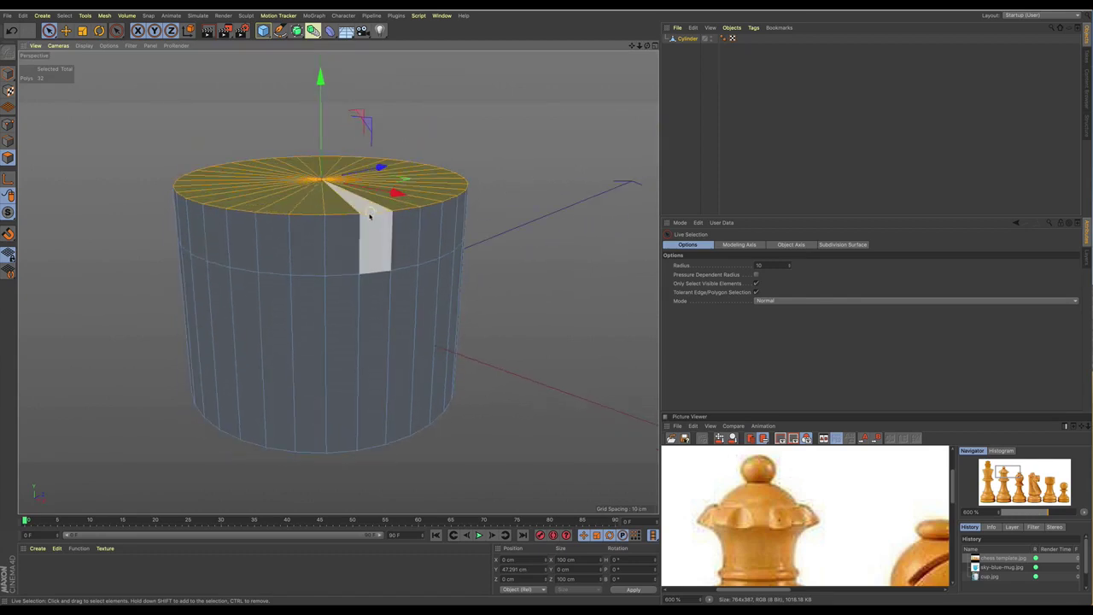
pyautogui.press('t')
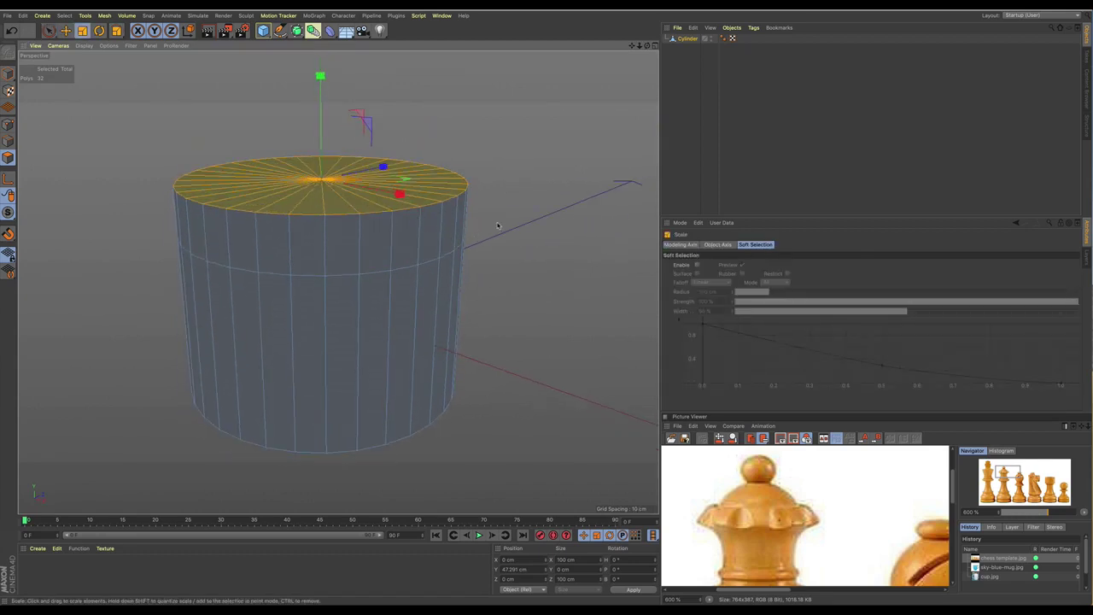
pyautogui.moveTo(498, 226); pyautogui.dragTo(528, 225)
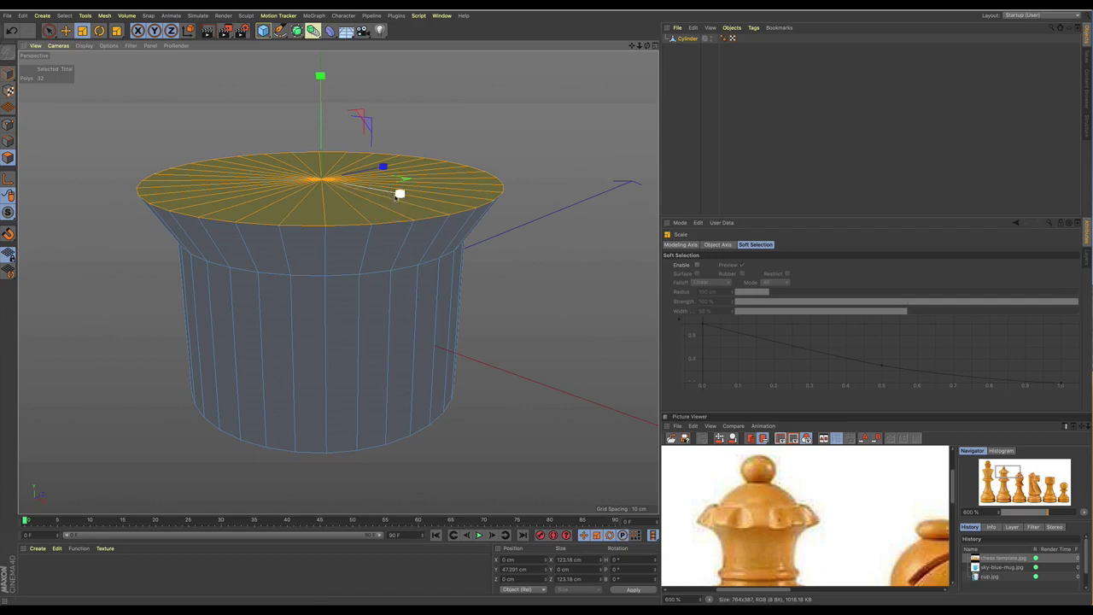
# Step: Extrude the top cap upward again by about 15 cm and scale it in to about 97 cm across
pyautogui.press('e')
pyautogui.moveTo(323, 77); pyautogui.dragTo(327, 39)
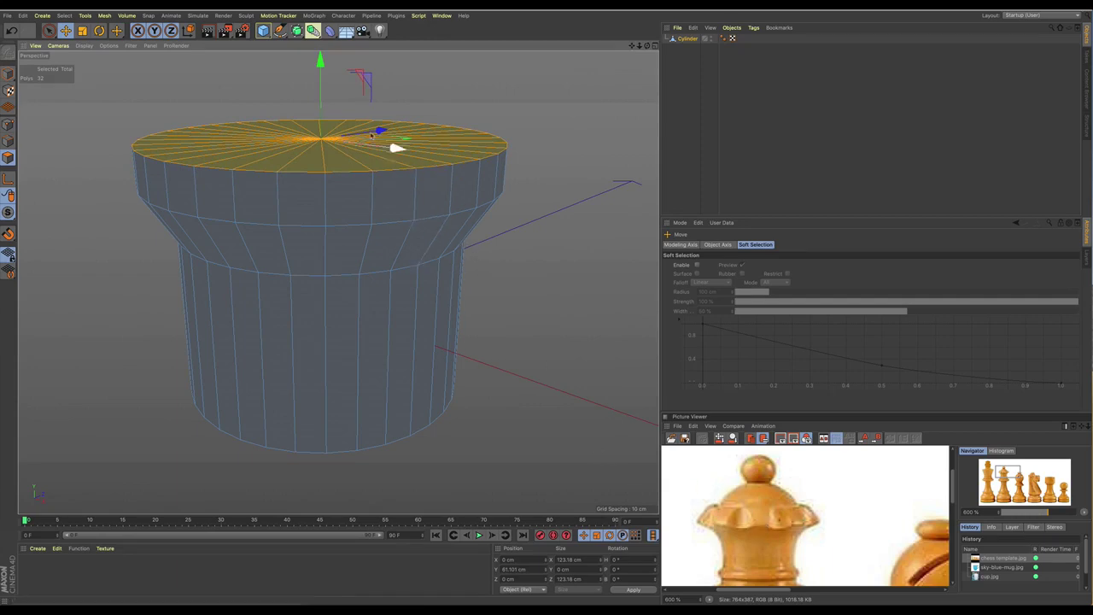
pyautogui.moveTo(322, 65); pyautogui.dragTo(323, 57)
pyautogui.scroll(-4, 386, 152)
pyautogui.keyDown('alt'); pyautogui.moveTo(472, 146); pyautogui.dragTo(478, 170, button='middle'); pyautogui.keyUp('alt')
pyautogui.press('i')
pyautogui.press('t')
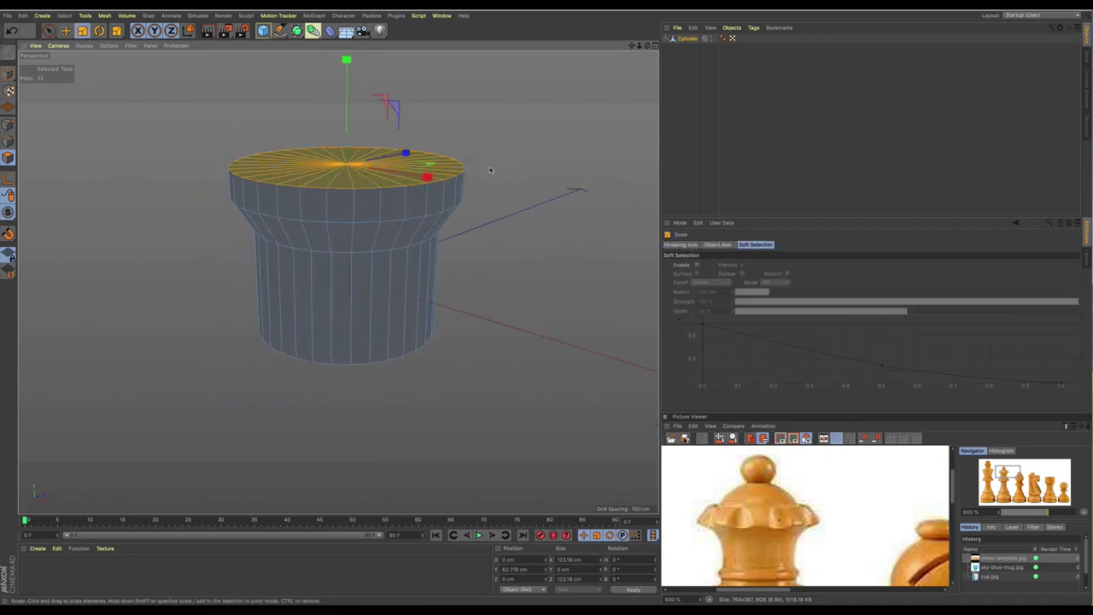
pyautogui.moveTo(496, 168); pyautogui.dragTo(393, 158)
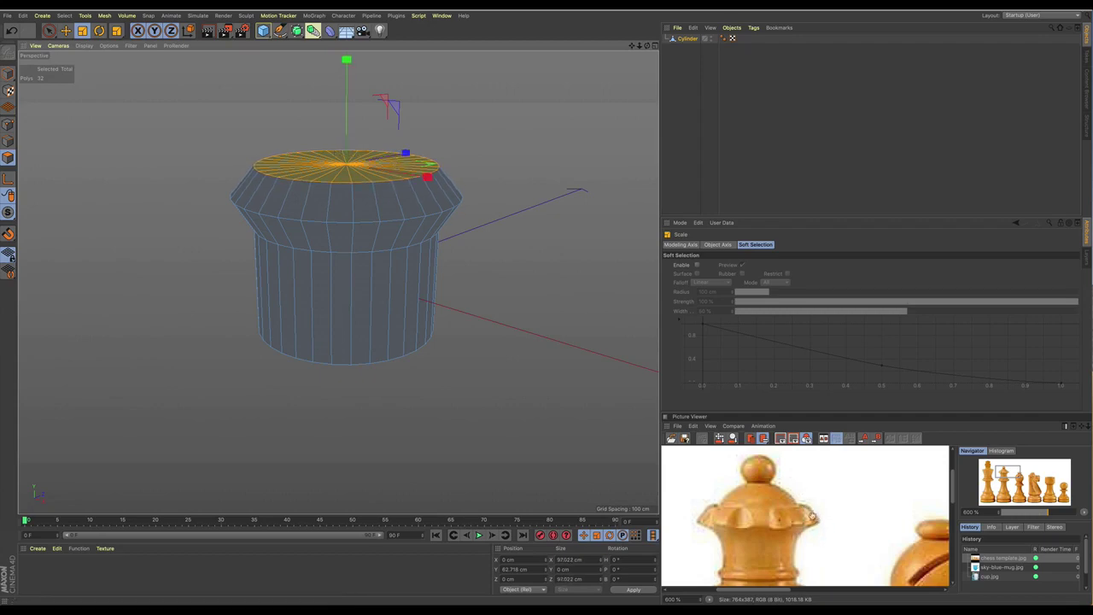
# Step: Inset the top cap with Extrude Inner by about 9 cm and extrude the inner area about 5 cm down
pyautogui.press('i')
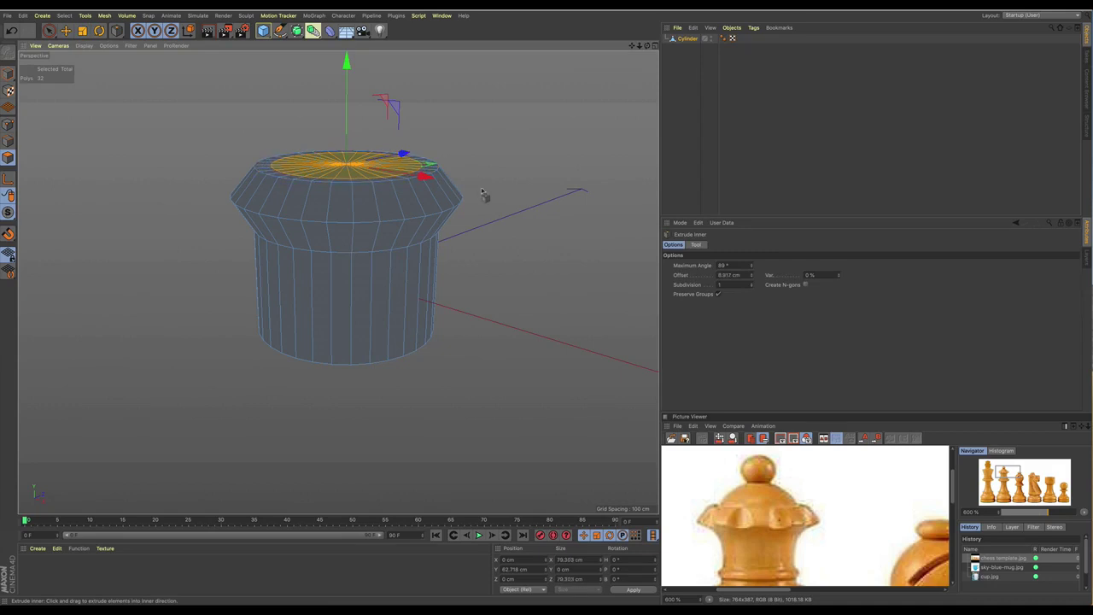
pyautogui.keyDown('alt'); pyautogui.moveTo(478, 234); pyautogui.dragTo(356, 73); pyautogui.keyUp('alt')
pyautogui.keyDown('alt'); pyautogui.moveTo(443, 172); pyautogui.dragTo(510, 183); pyautogui.keyUp('alt')
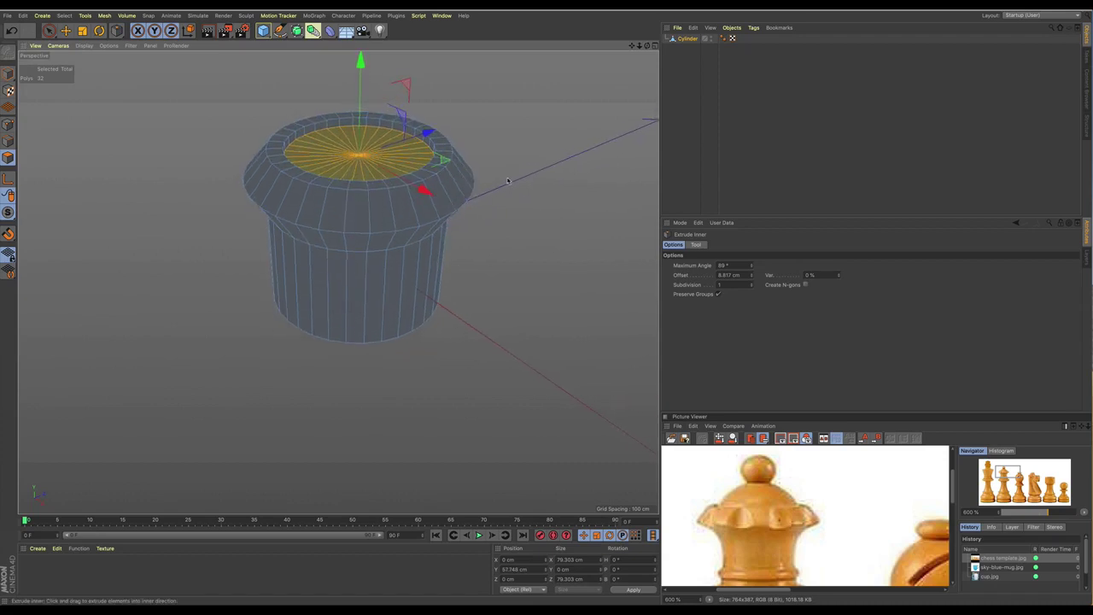
# Step: Inset the recessed top area by about 4.5 cm and delete the inner polygons to open the top
pyautogui.moveTo(500, 178); pyautogui.dragTo(521, 178)
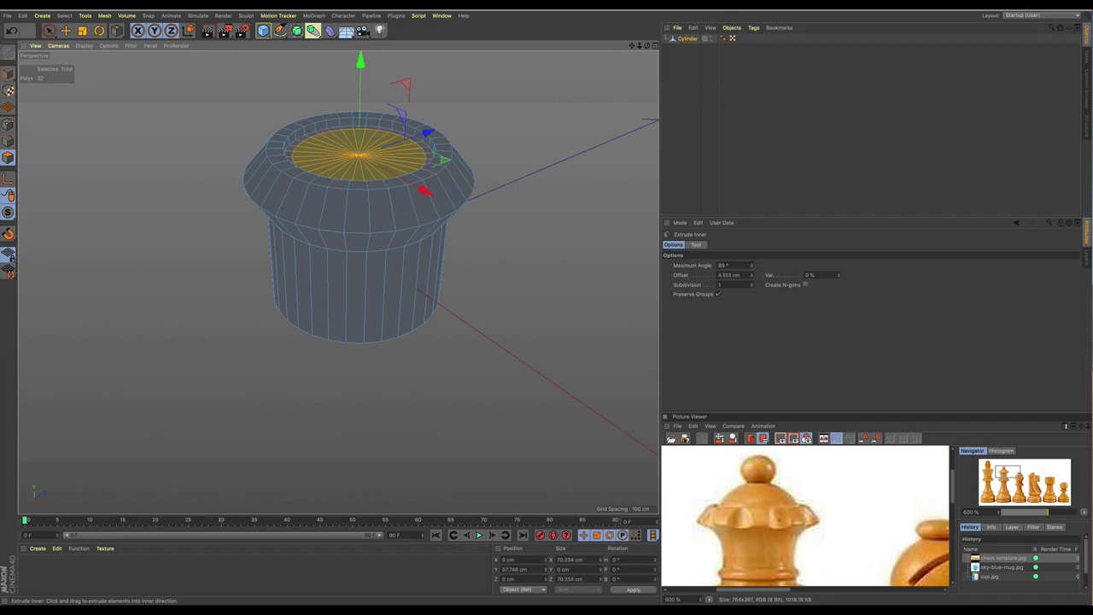
pyautogui.press('Delete')
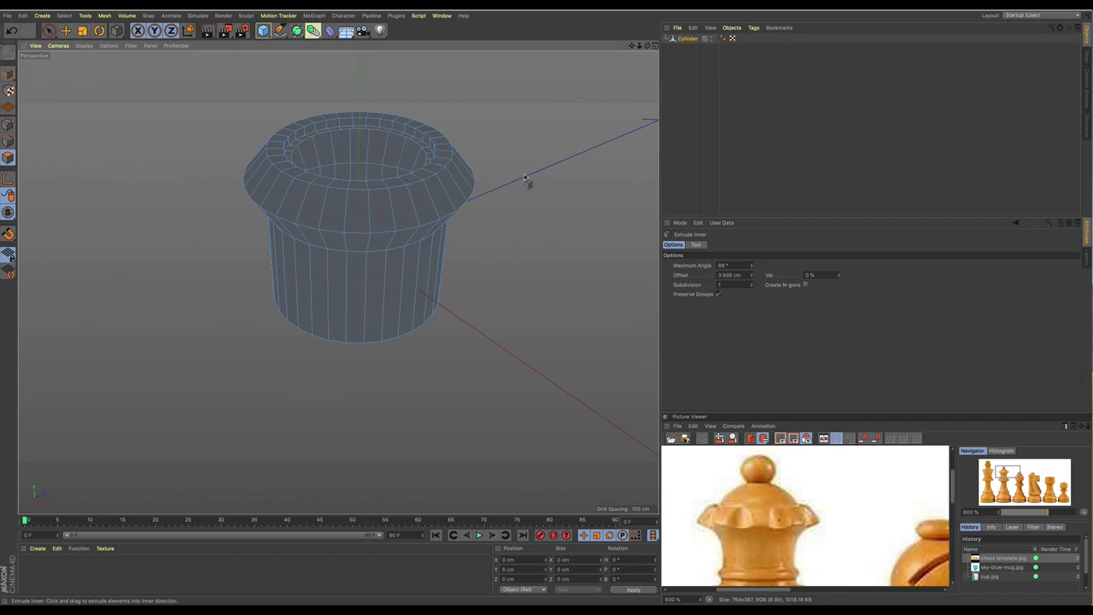
pyautogui.press('space')
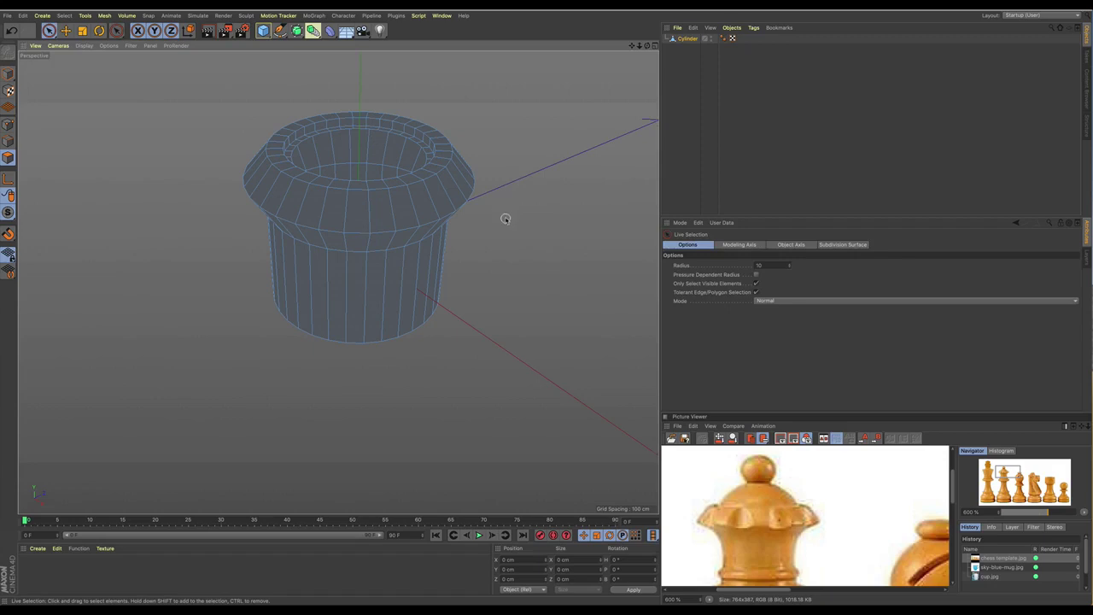
# Step: Select two adjacent polygons at the front of the sloped outer band around the upper rim
pyautogui.keyDown('alt'); pyautogui.moveTo(506, 219); pyautogui.dragTo(498, 244); pyautogui.keyUp('alt')
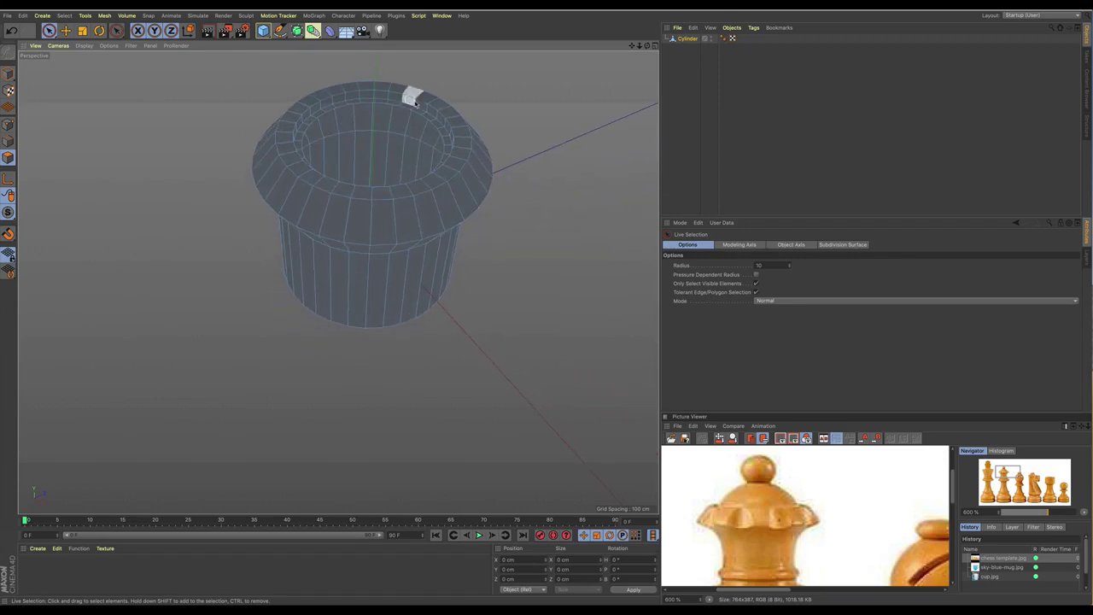
pyautogui.keyDown('alt'); pyautogui.moveTo(439, 178); pyautogui.dragTo(461, 162); pyautogui.keyUp('alt')
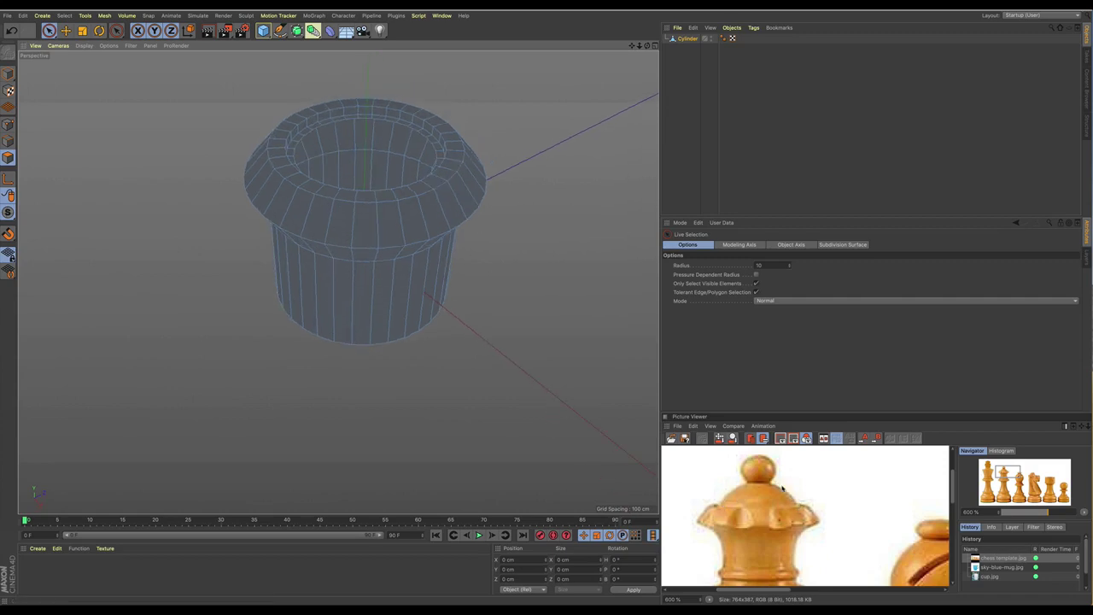
pyautogui.keyDown('alt'); pyautogui.moveTo(488, 366); pyautogui.dragTo(495, 354); pyautogui.keyUp('alt')
pyautogui.scroll(-2, 447, 240)
pyautogui.keyDown('alt'); pyautogui.moveTo(466, 274); pyautogui.dragTo(492, 322); pyautogui.keyUp('alt')
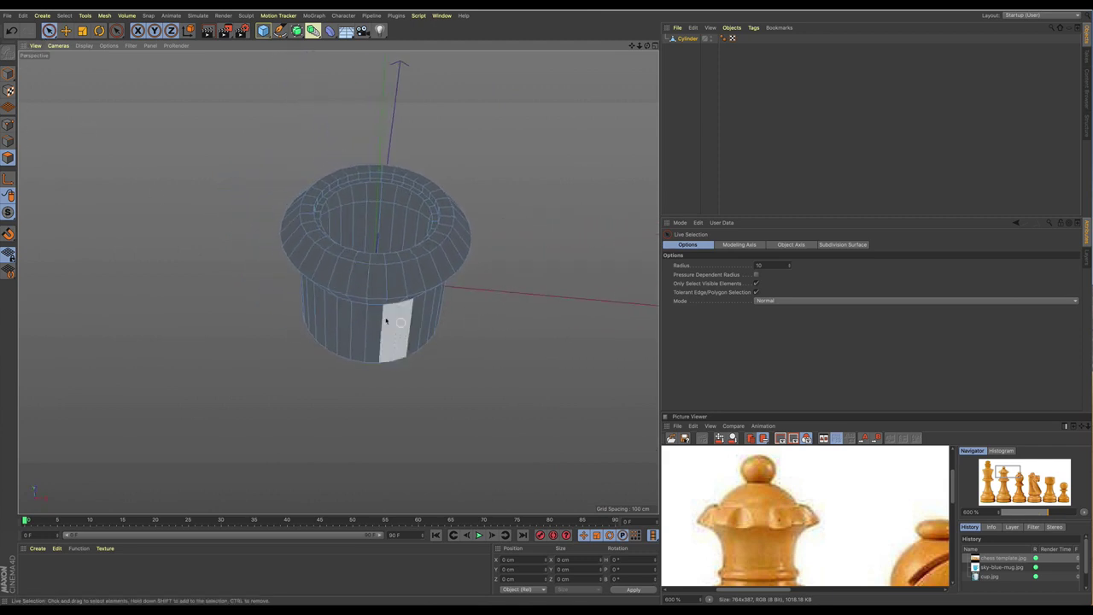
pyautogui.click(393, 284)
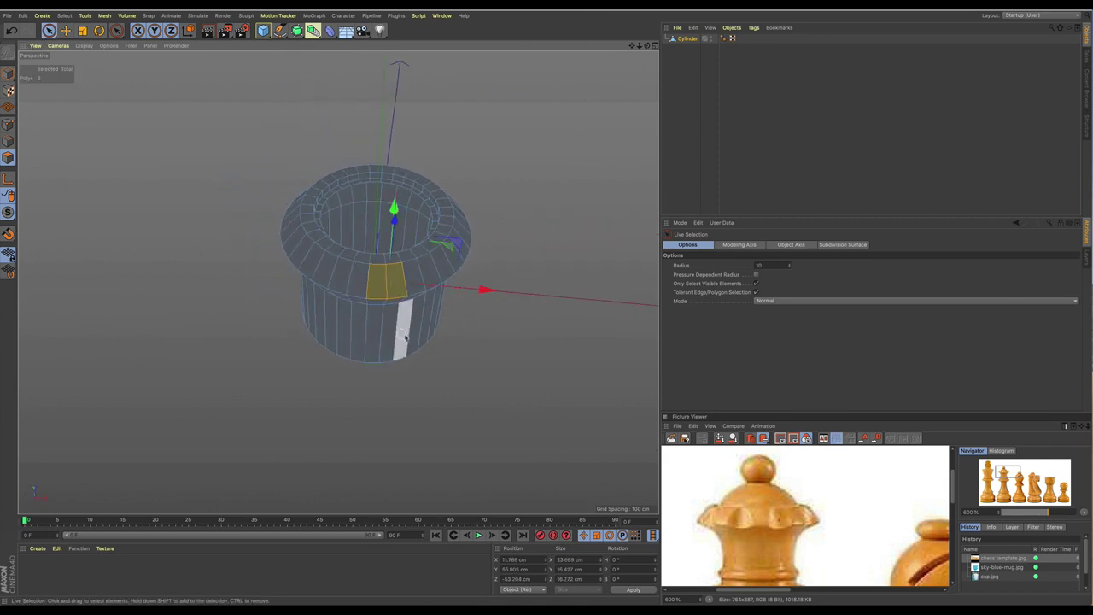
pyautogui.click(368, 283)
# Step: Add three more polygon pairs on the rim's outer band to the selection, leaving two polygons unselected between neighbouring pairs
pyautogui.click(653, 46)
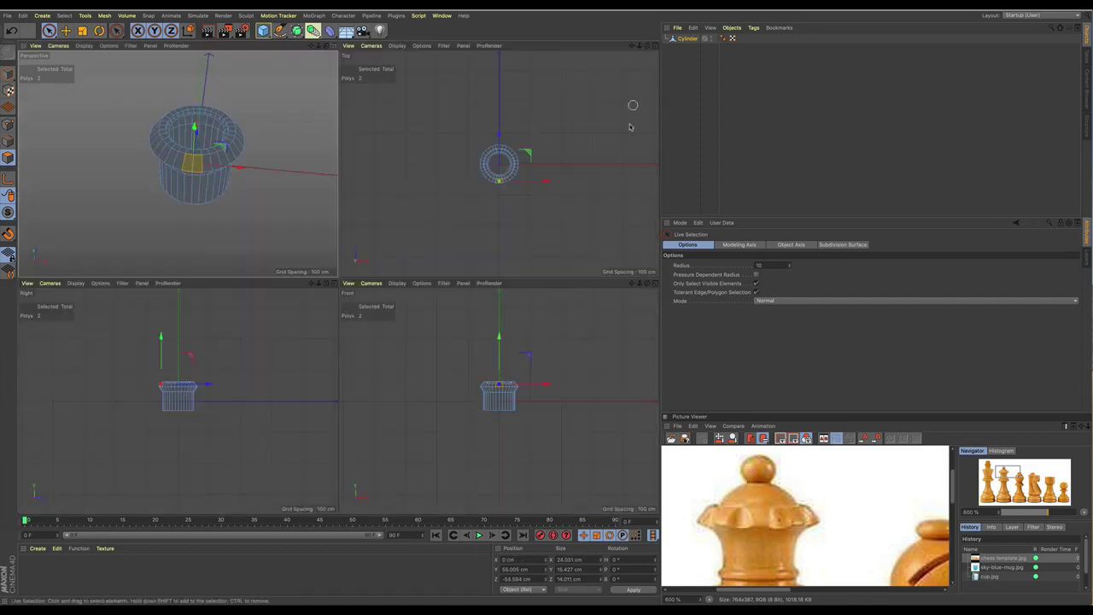
pyautogui.scroll(5, 504, 190)
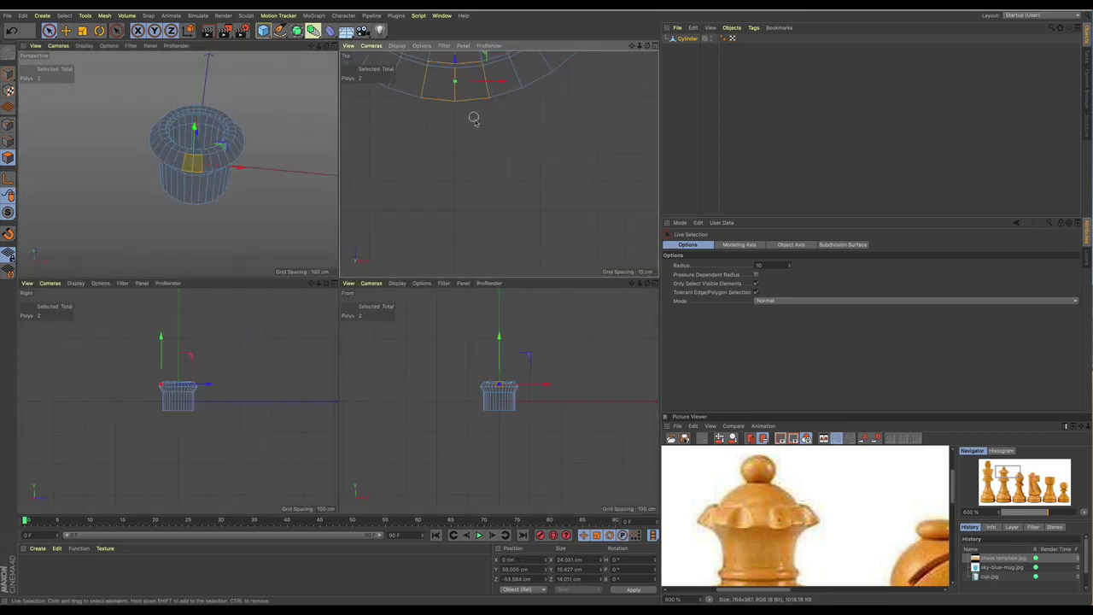
pyautogui.scroll(-2, 475, 122)
pyautogui.keyDown('alt'); pyautogui.moveTo(481, 123); pyautogui.dragTo(495, 195, button='middle'); pyautogui.keyUp('alt')
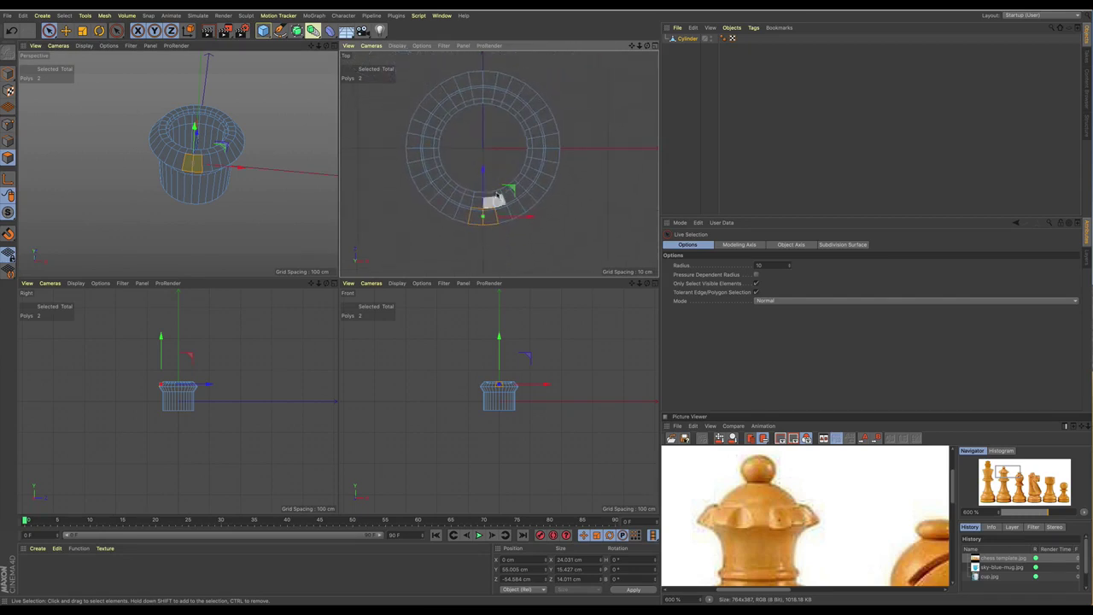
pyautogui.click(333, 46)
pyautogui.keyDown('alt'); pyautogui.moveTo(307, 168); pyautogui.dragTo(335, 213); pyautogui.keyUp('alt')
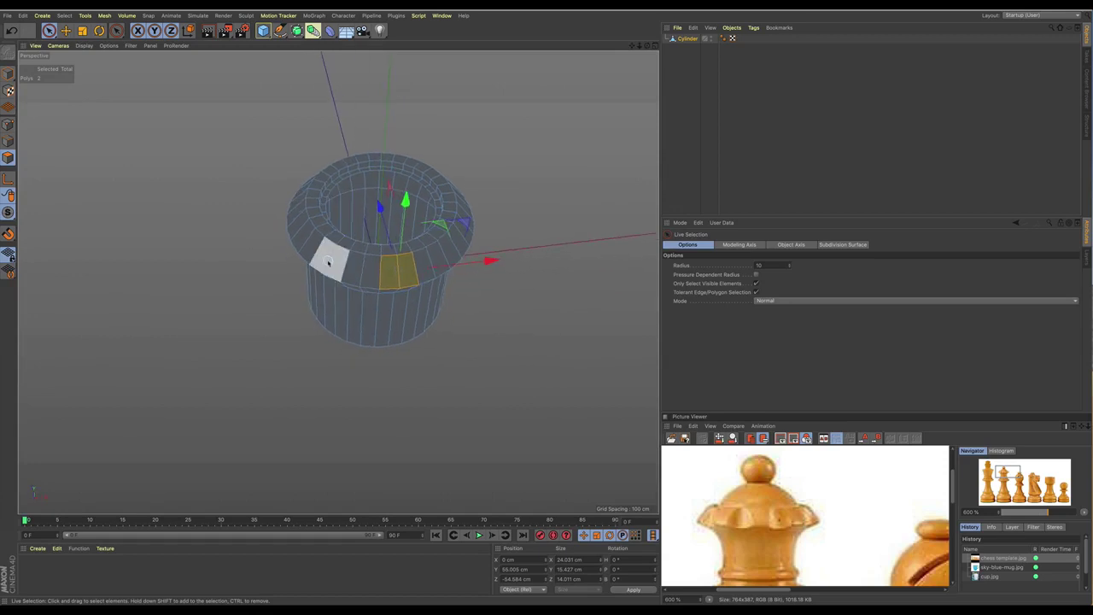
pyautogui.keyDown('shift'); pyautogui.click(327, 263); pyautogui.keyUp('shift')
pyautogui.keyDown('alt'); pyautogui.moveTo(342, 254); pyautogui.dragTo(365, 256); pyautogui.keyUp('alt')
pyautogui.keyDown('shift'); pyautogui.click(269, 247); pyautogui.keyUp('shift')
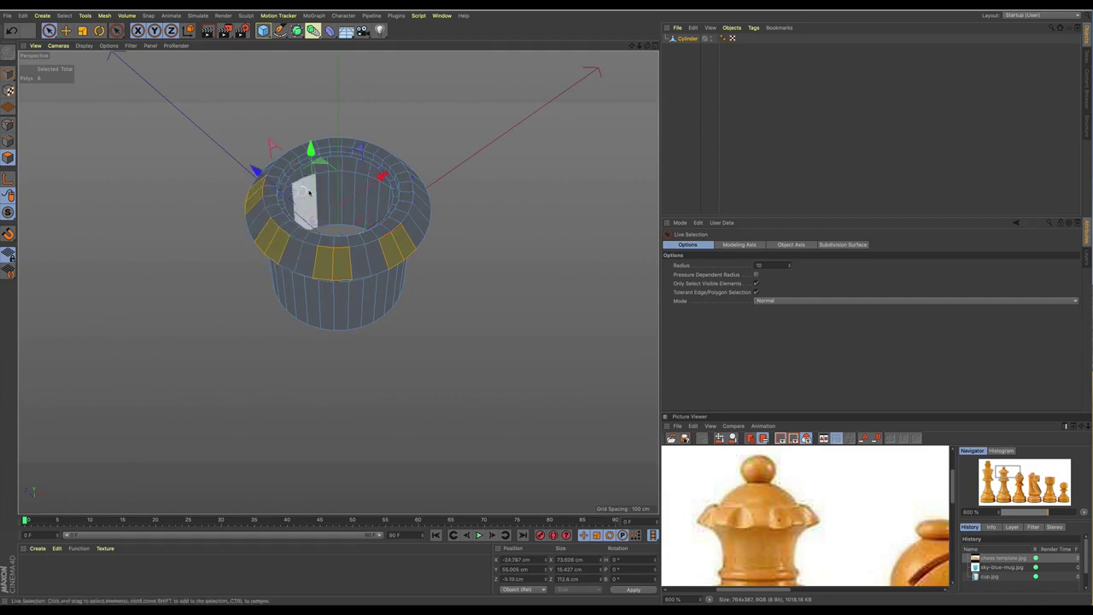
# Step: Continue the alternating selection around the rest of the outer band until eight evenly spaced polygon pairs are selected
pyautogui.keyDown('alt'); pyautogui.moveTo(378, 176); pyautogui.dragTo(285, 255); pyautogui.keyUp('alt')
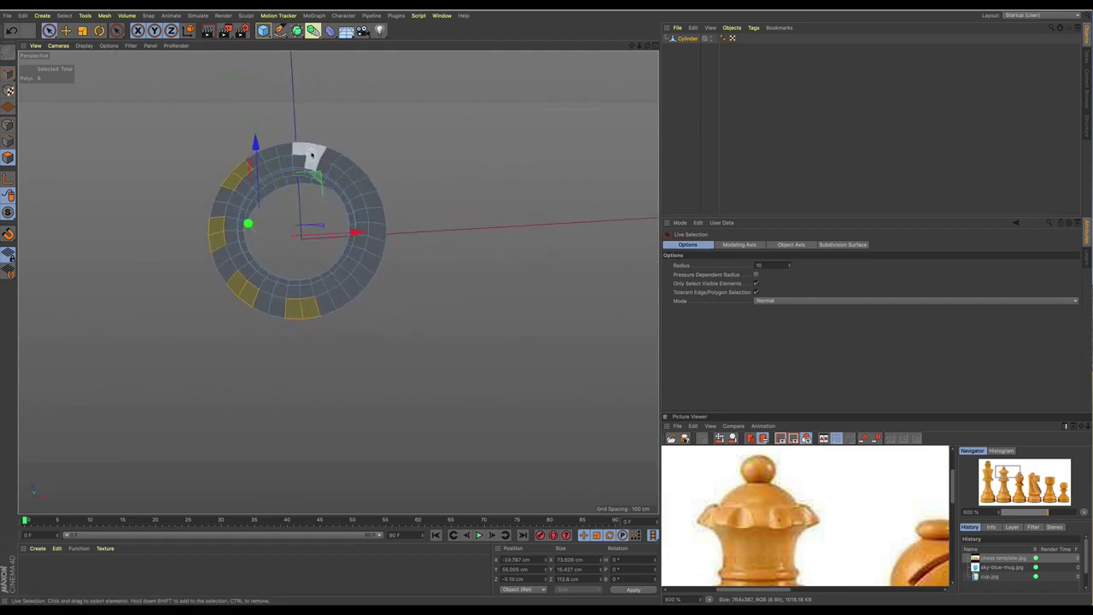
pyautogui.keyDown('shift'); pyautogui.click(296, 150); pyautogui.keyUp('shift')
pyautogui.keyDown('shift'); pyautogui.moveTo(295, 151); pyautogui.dragTo(389, 189); pyautogui.keyUp('shift')
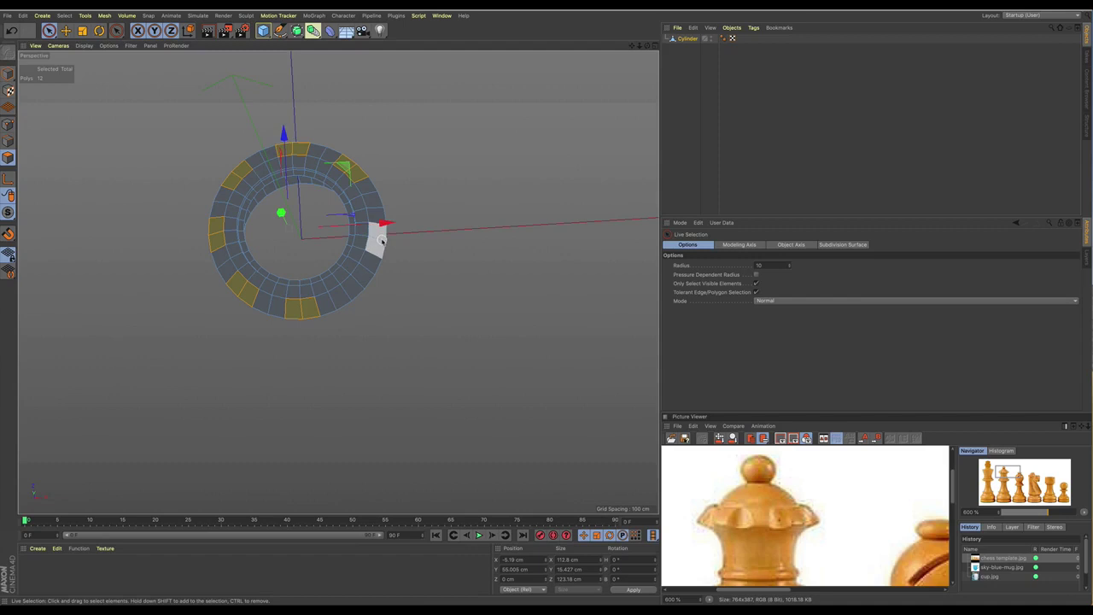
pyautogui.keyDown('shift'); pyautogui.click(381, 226); pyautogui.keyUp('shift')
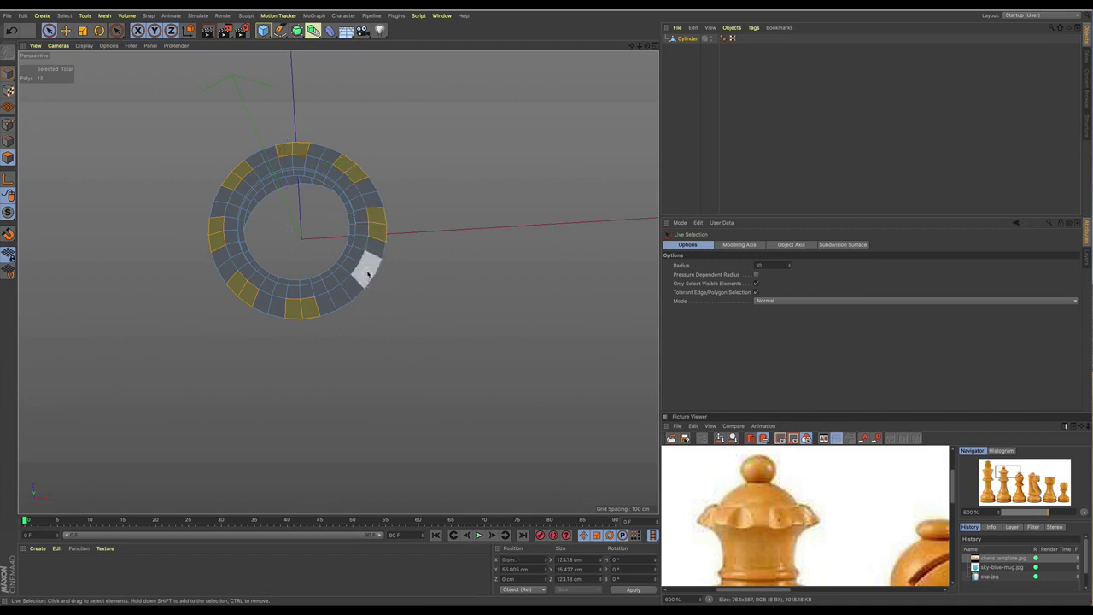
pyautogui.keyDown('shift'); pyautogui.click(368, 272); pyautogui.keyUp('shift')
pyautogui.keyDown('alt'); pyautogui.moveTo(387, 305); pyautogui.dragTo(406, 286); pyautogui.keyUp('alt')
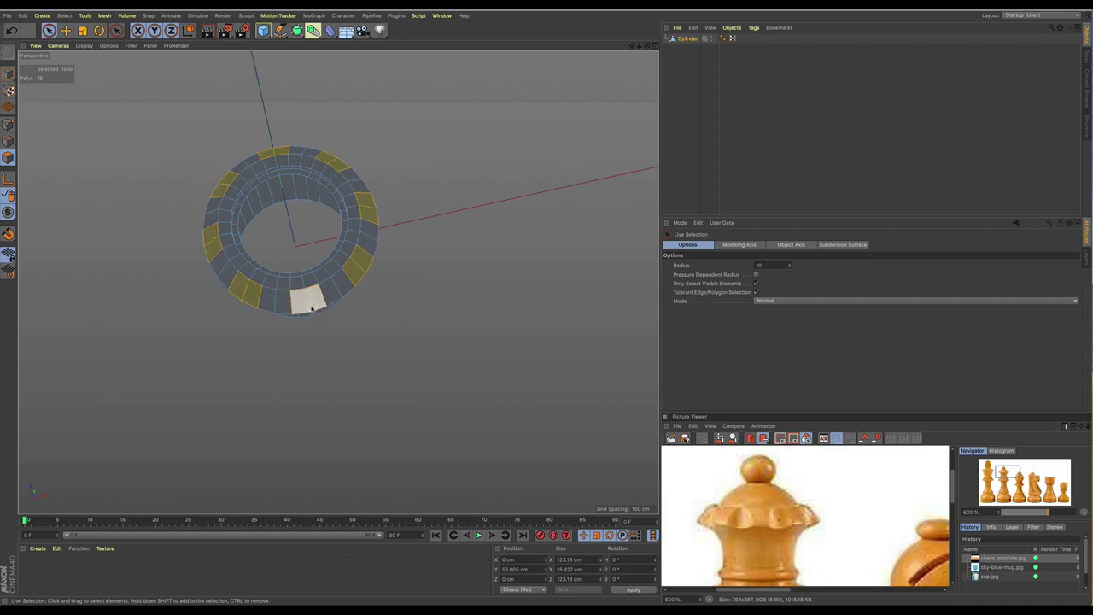
pyautogui.keyDown('alt'); pyautogui.moveTo(311, 309); pyautogui.dragTo(431, 248); pyautogui.keyUp('alt')
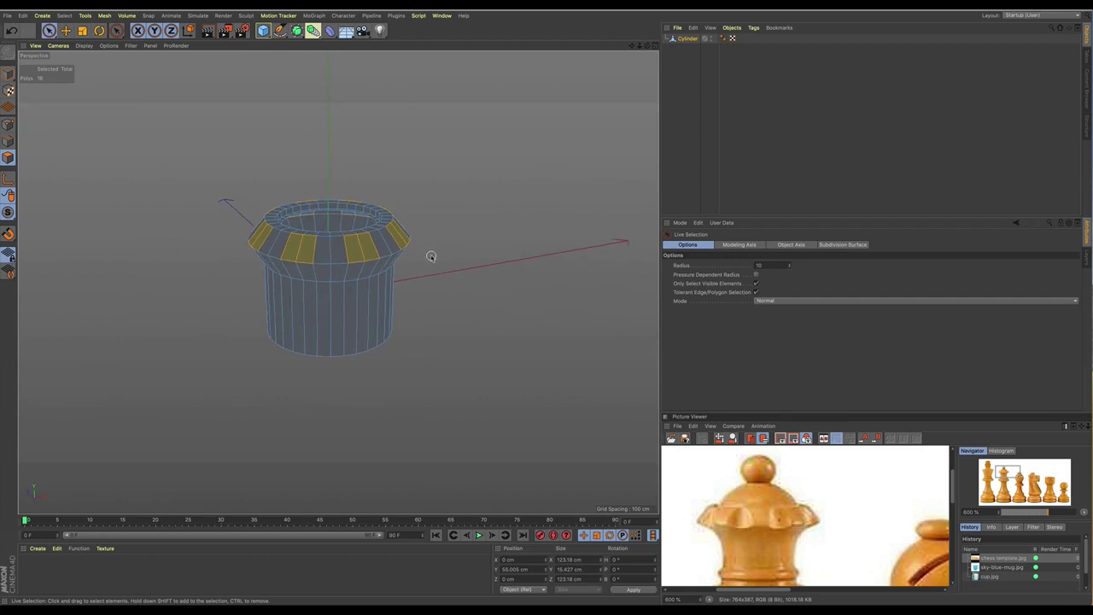
# Step: Extrude the eight selected polygon pairs outward by about 11.8 cm to form teeth around the rim
pyautogui.press('d')
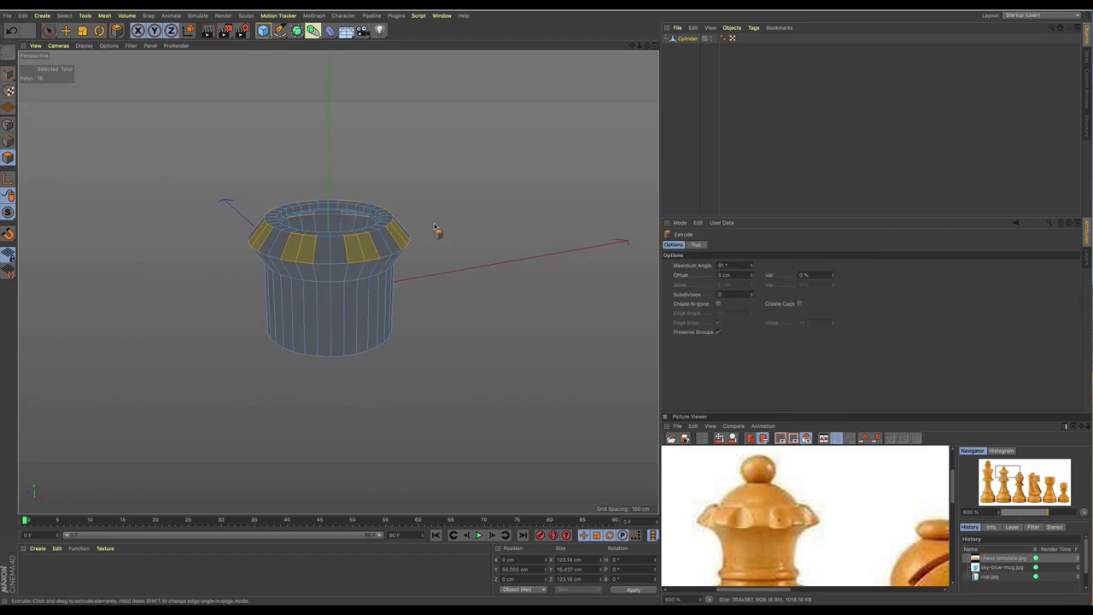
pyautogui.moveTo(434, 225); pyautogui.dragTo(478, 232)
pyautogui.keyDown('alt'); pyautogui.moveTo(395, 289); pyautogui.dragTo(342, 316); pyautogui.keyUp('alt')
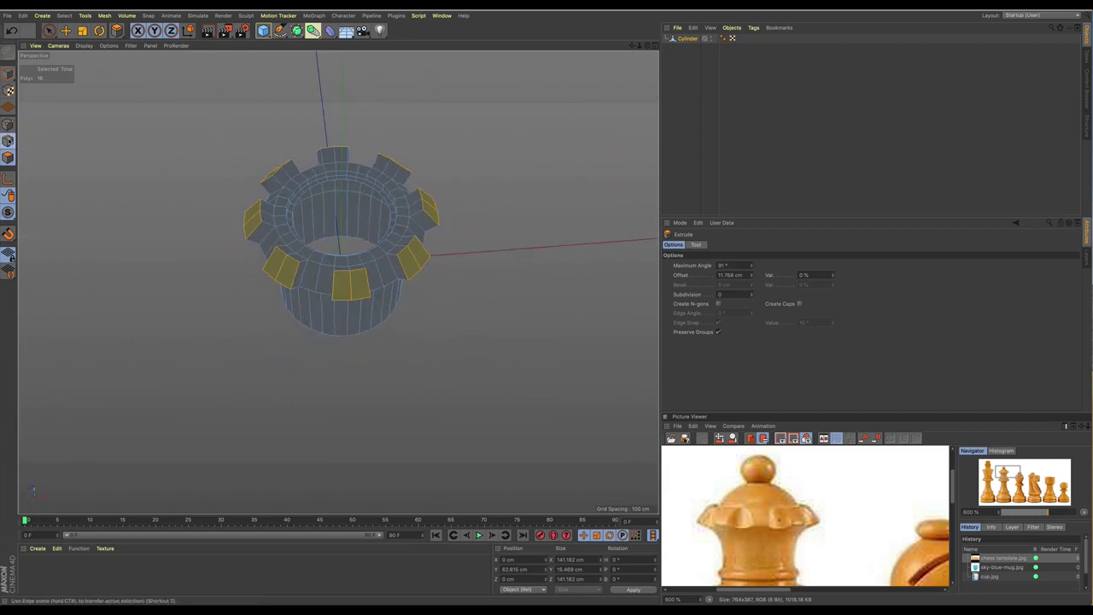
# Step: Loop-select the toothed upper outline in edge mode and deselect everything except the outer top edges of the eight teeth
pyautogui.click(8, 141)
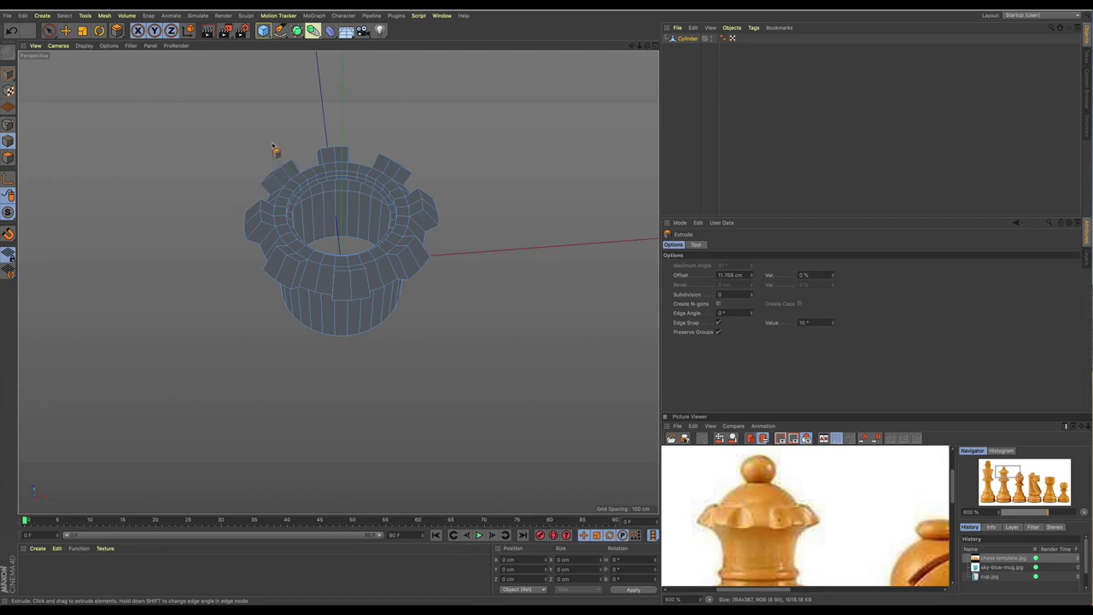
pyautogui.press('space')
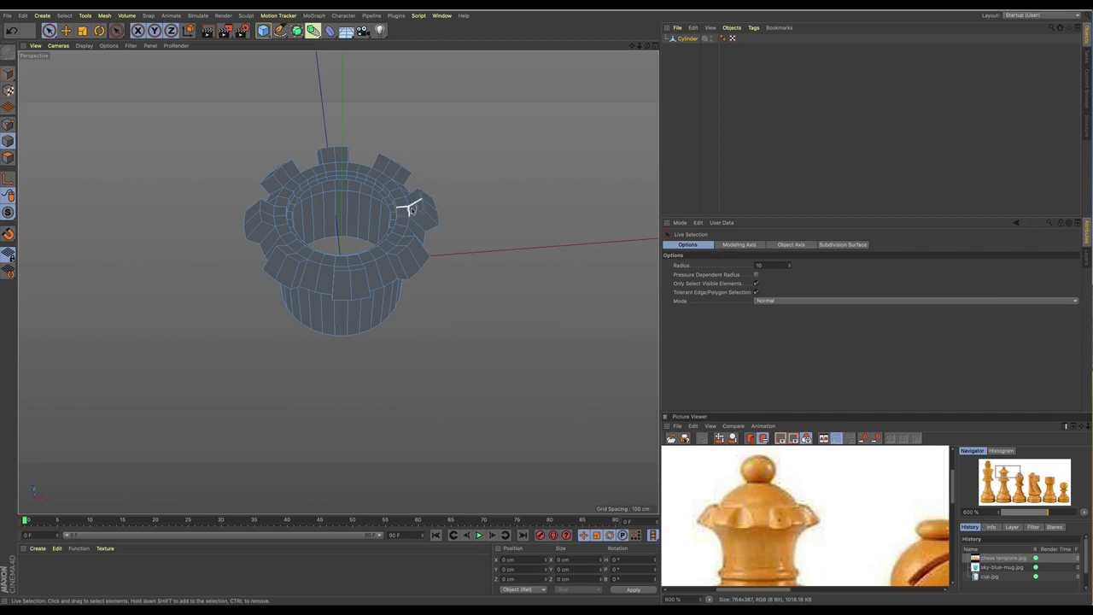
pyautogui.press('k')
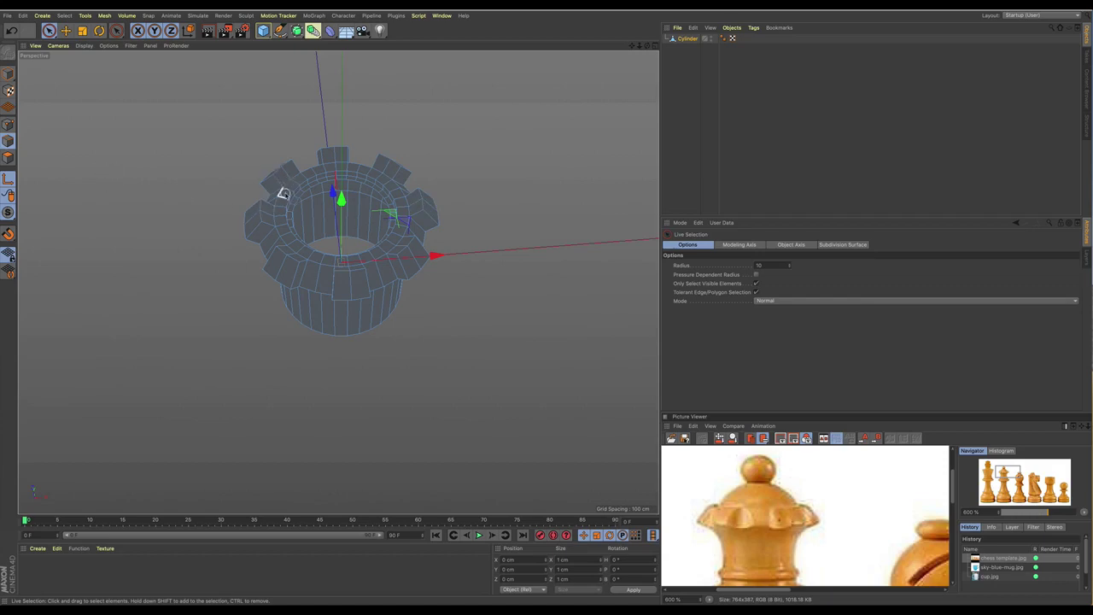
pyautogui.press('u')
pyautogui.press('l')
pyautogui.click(275, 183)
pyautogui.click(49, 30)
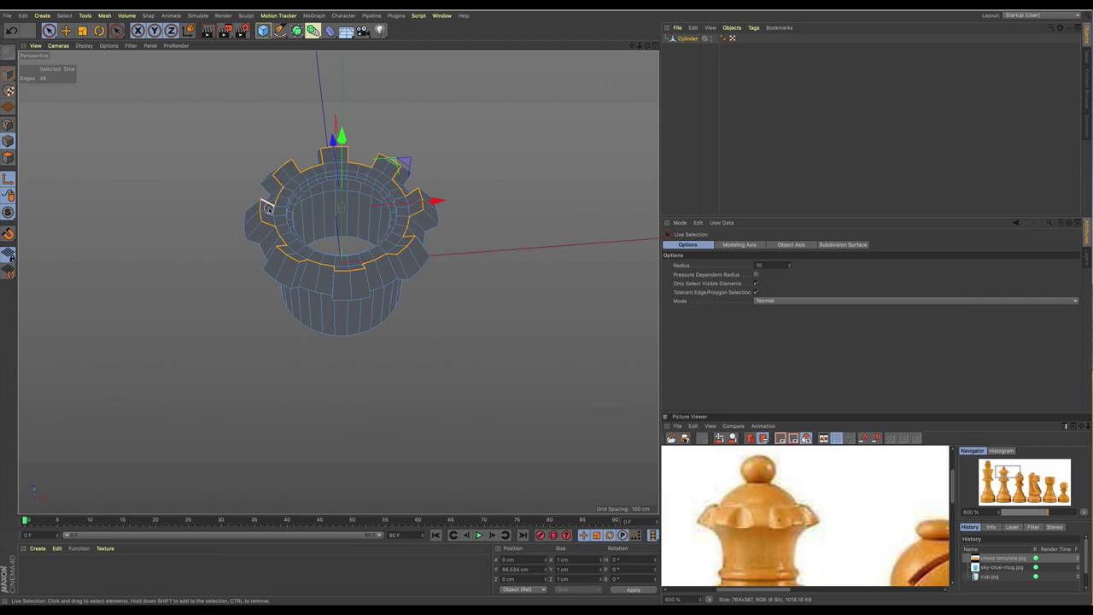
pyautogui.moveTo(267, 209)
pyautogui.keyDown('ctrl'); pyautogui.mouseDown()
pyautogui.moveTo(282, 184)
pyautogui.moveTo(341, 160)
pyautogui.moveTo(340, 170)
pyautogui.moveTo(379, 165)
pyautogui.moveTo(413, 214)
pyautogui.moveTo(383, 260)
pyautogui.moveTo(327, 265)
pyautogui.moveTo(290, 247)
pyautogui.mouseUp(); pyautogui.keyUp('ctrl')
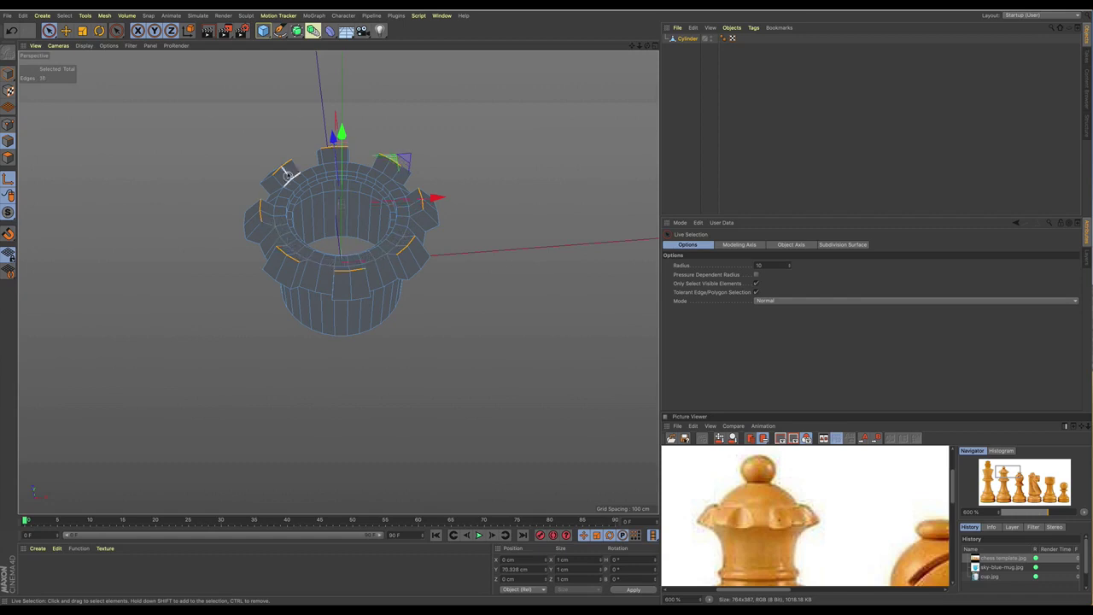
# Step: Lower the top edges of the teeth to a Y position of about 63.8 cm and clear the edge selection
pyautogui.keyDown('alt'); pyautogui.moveTo(396, 299); pyautogui.dragTo(398, 286); pyautogui.keyUp('alt')
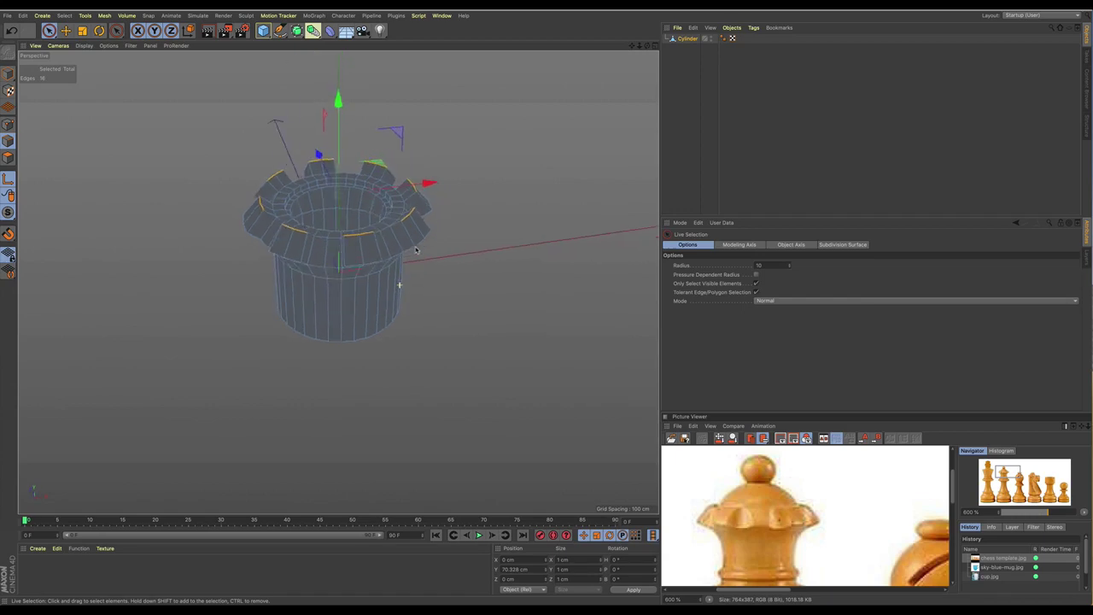
pyautogui.moveTo(337, 95); pyautogui.dragTo(337, 105)
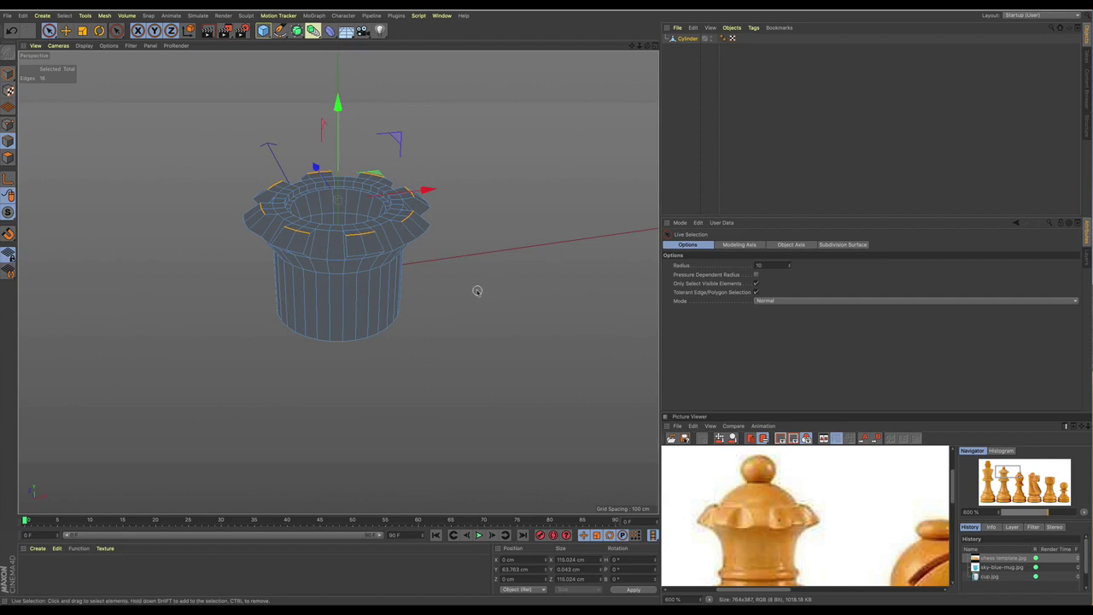
pyautogui.keyDown('alt'); pyautogui.moveTo(476, 287); pyautogui.dragTo(436, 295); pyautogui.keyUp('alt')
pyautogui.click(466, 282)
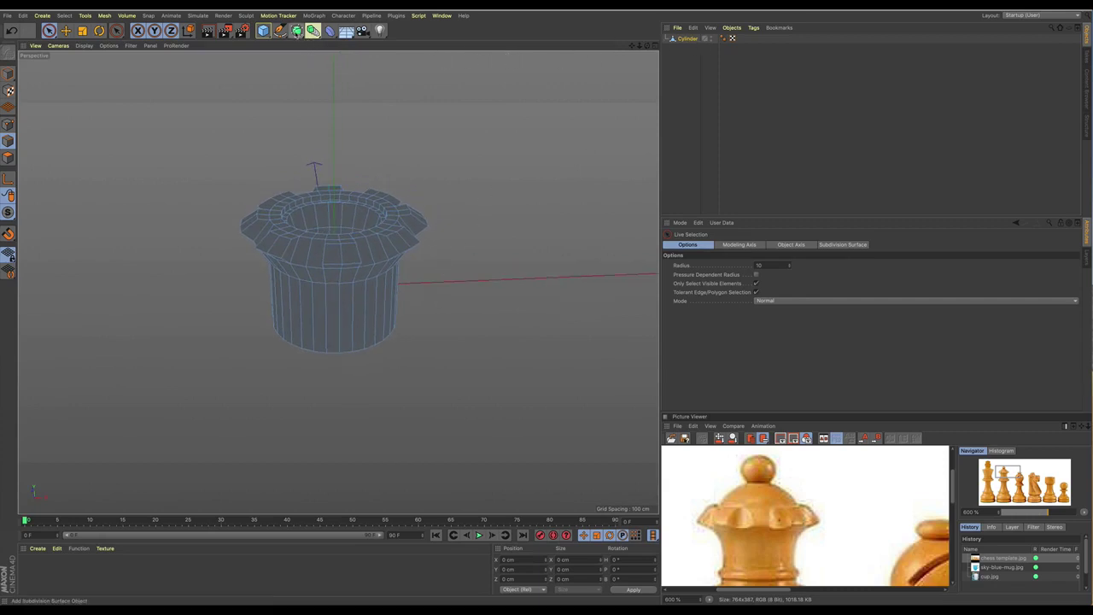
# Step: Put the cylinder under a Subdivision Surface and preview the smoothed scallops in an interactive render region
pyautogui.click(296, 31)
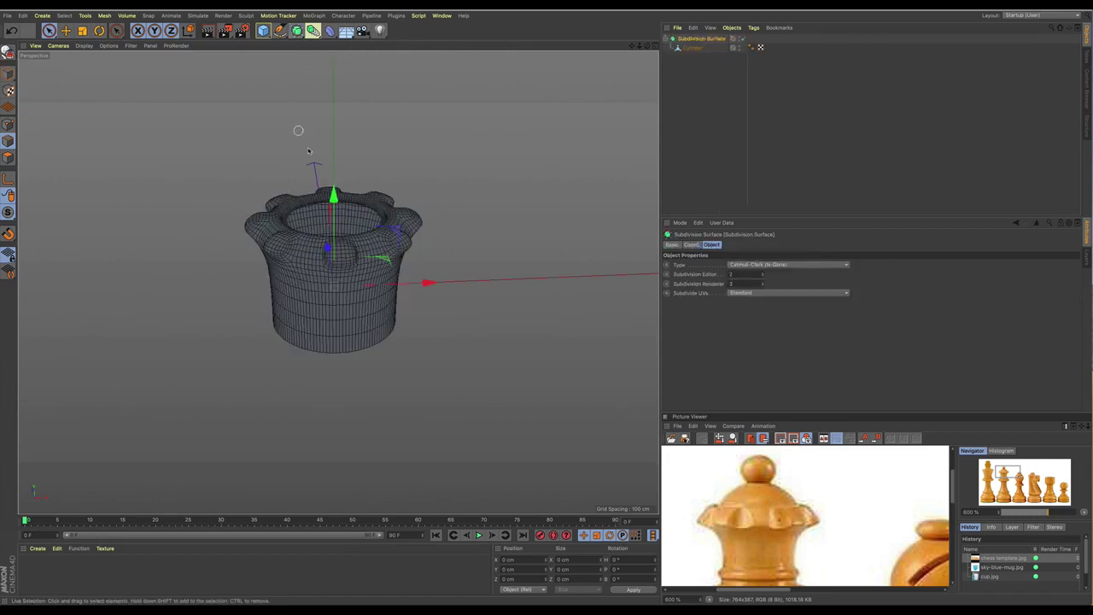
pyautogui.hotkey('alt', 'r')
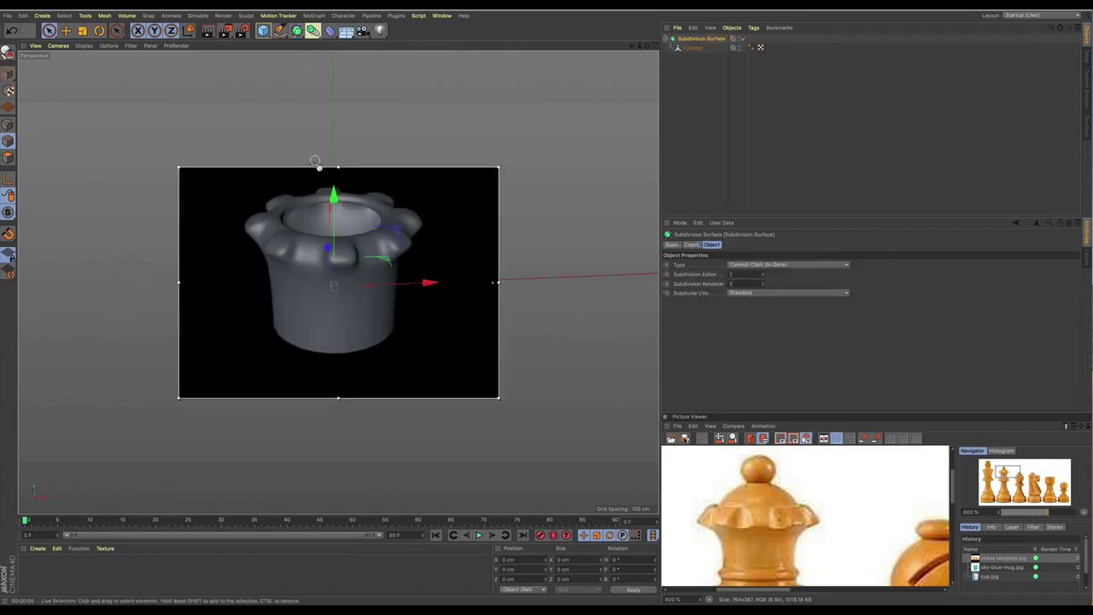
pyautogui.moveTo(339, 244)
pyautogui.keyDown('alt'); pyautogui.mouseDown()
pyautogui.moveTo(363, 250)
pyautogui.moveTo(348, 272)
pyautogui.mouseUp(); pyautogui.keyUp('alt')
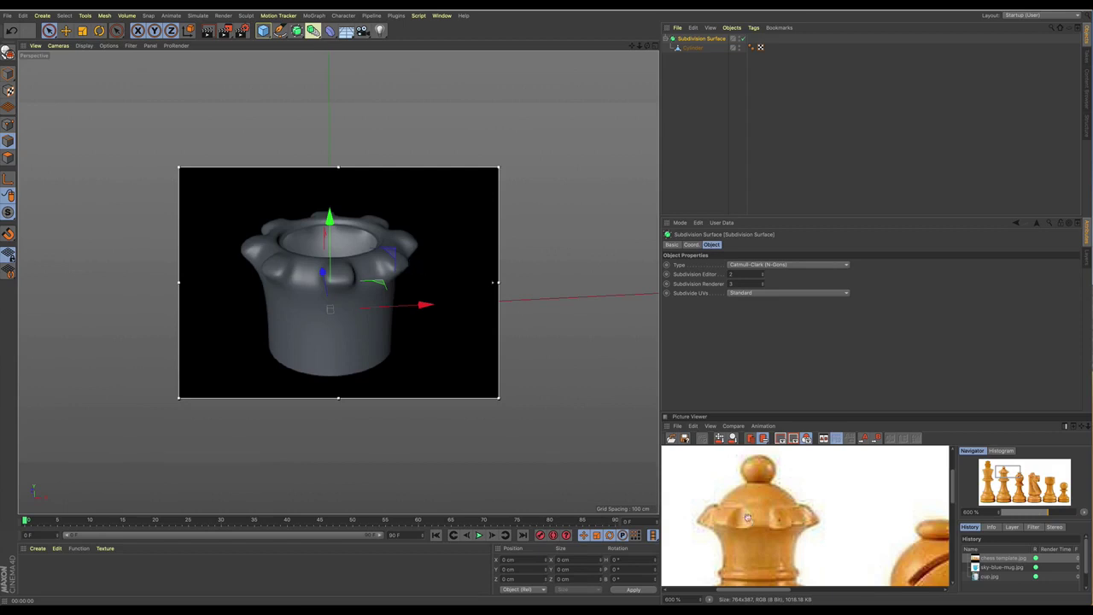
pyautogui.scroll(3, 732, 512)
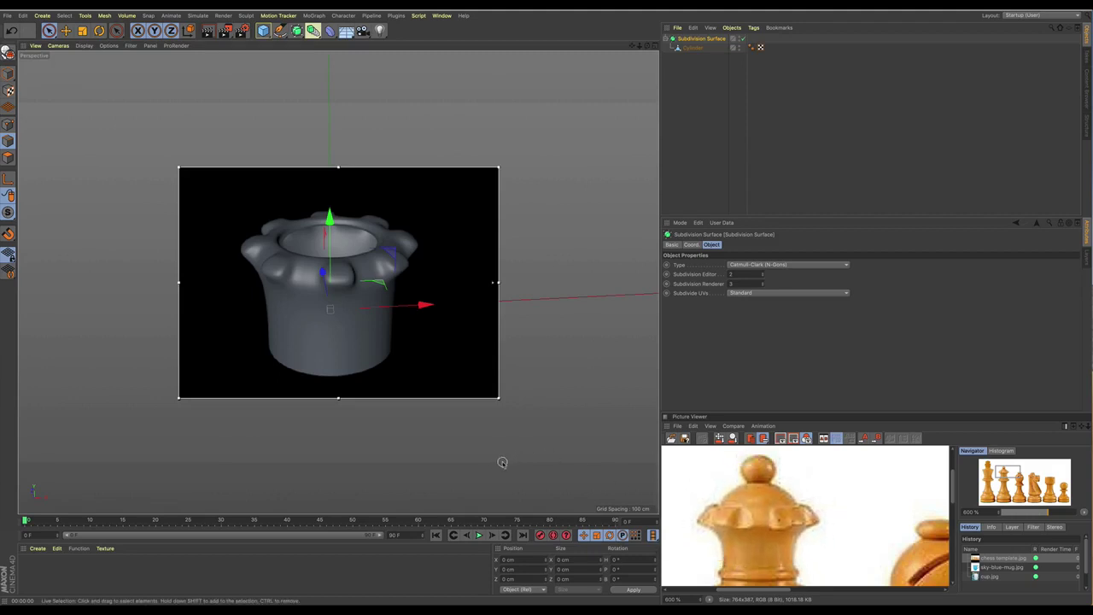
pyautogui.hotkey('alt', 'r')
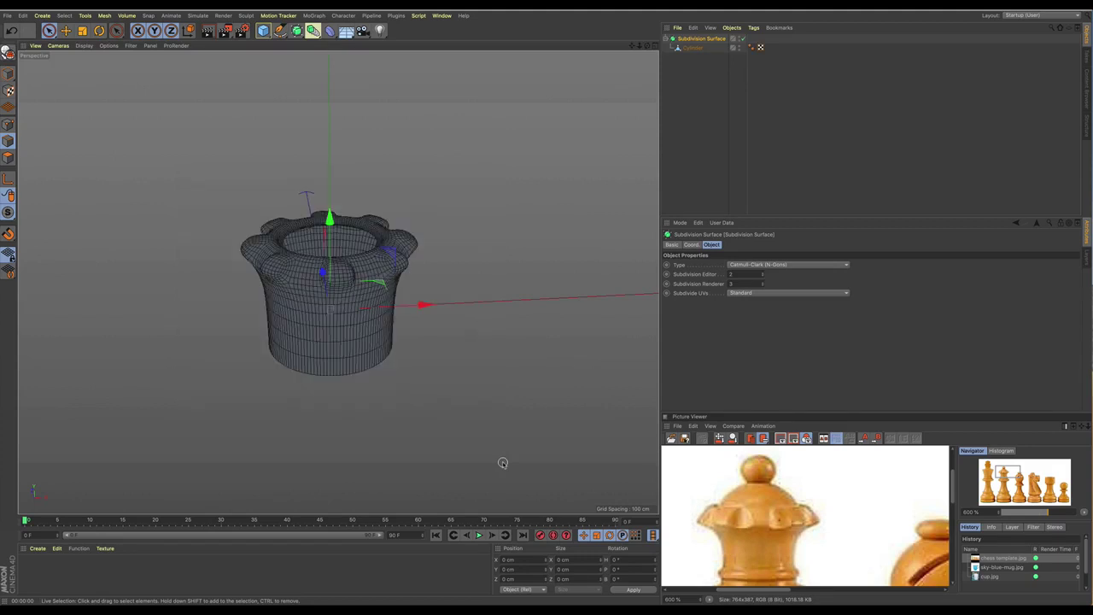
# Step: Turn off the Subdivision Surface and make the cylinder's points editable around the toothed rim
pyautogui.press('q')
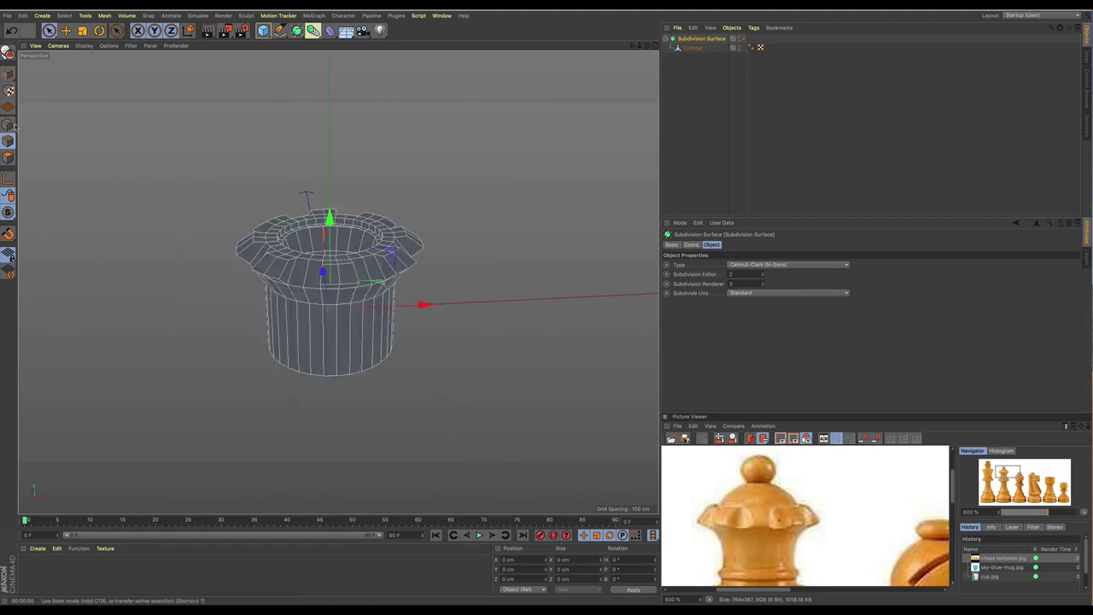
pyautogui.click(694, 50)
pyautogui.scroll(8, 361, 300)
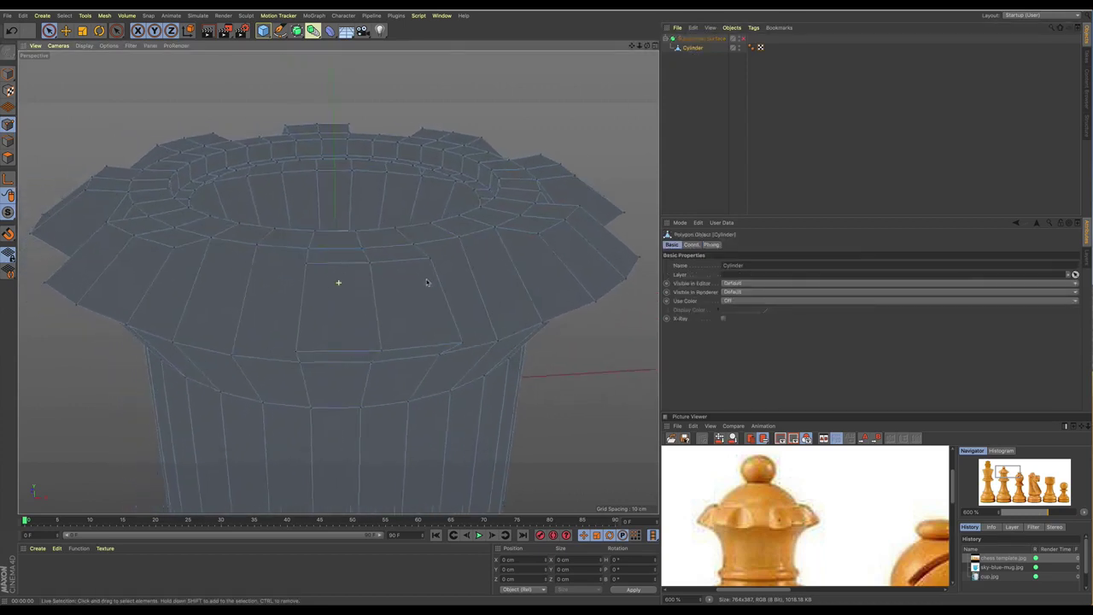
pyautogui.keyDown('alt'); pyautogui.moveTo(427, 279); pyautogui.dragTo(386, 287, button='right'); pyautogui.keyUp('alt')
pyautogui.keyDown('alt'); pyautogui.moveTo(386, 287); pyautogui.dragTo(413, 313); pyautogui.keyUp('alt')
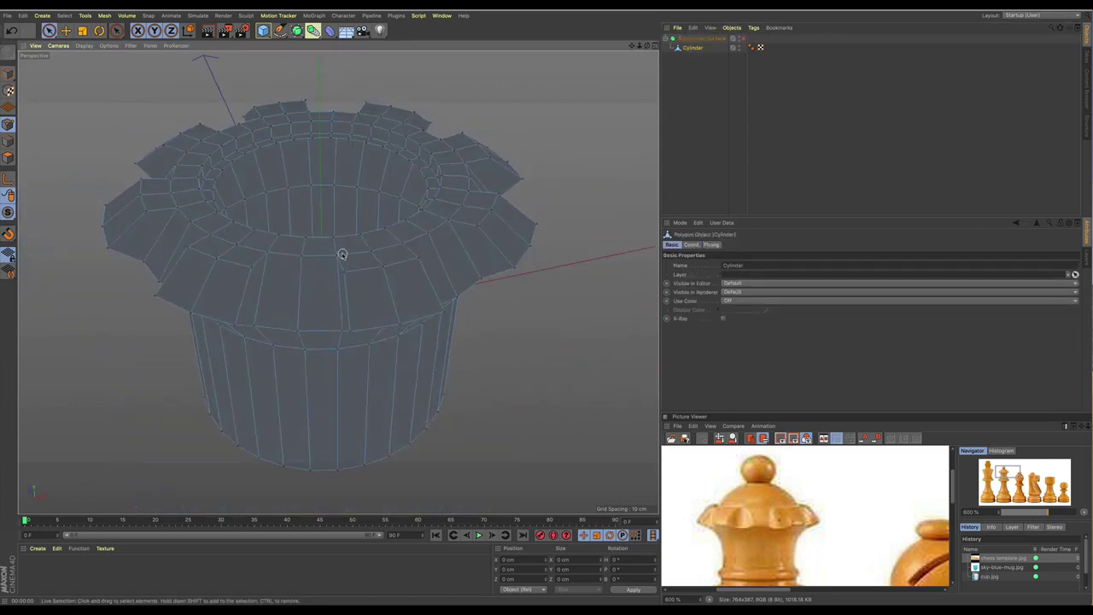
# Step: Slide the points at the upper inner corners of the teeth sideways along the rim, working all around the cylinder
pyautogui.rightClick(558, 197)
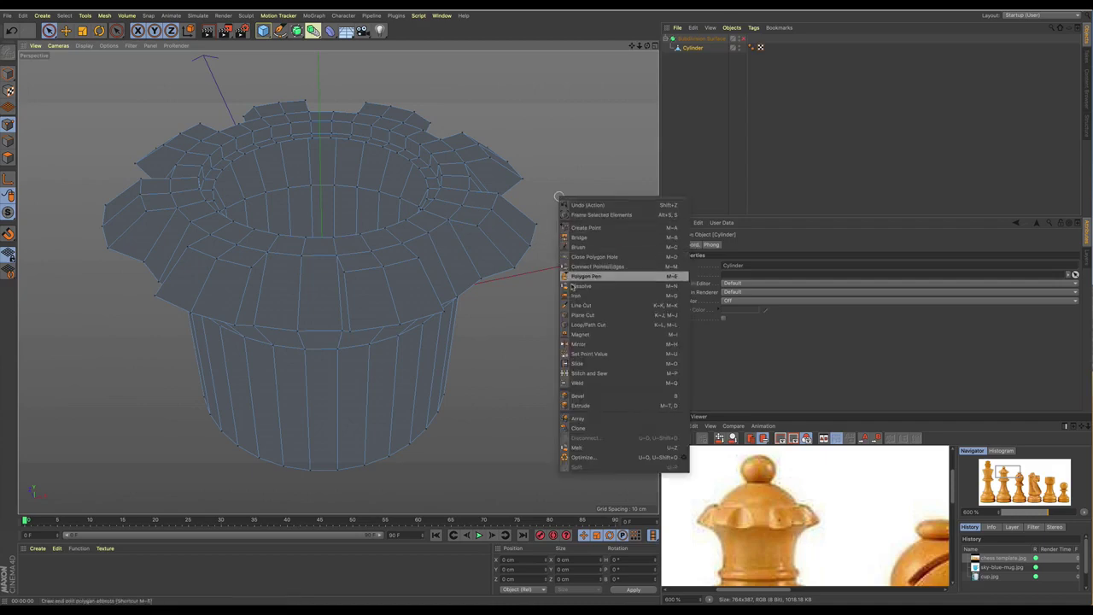
pyautogui.click(579, 366)
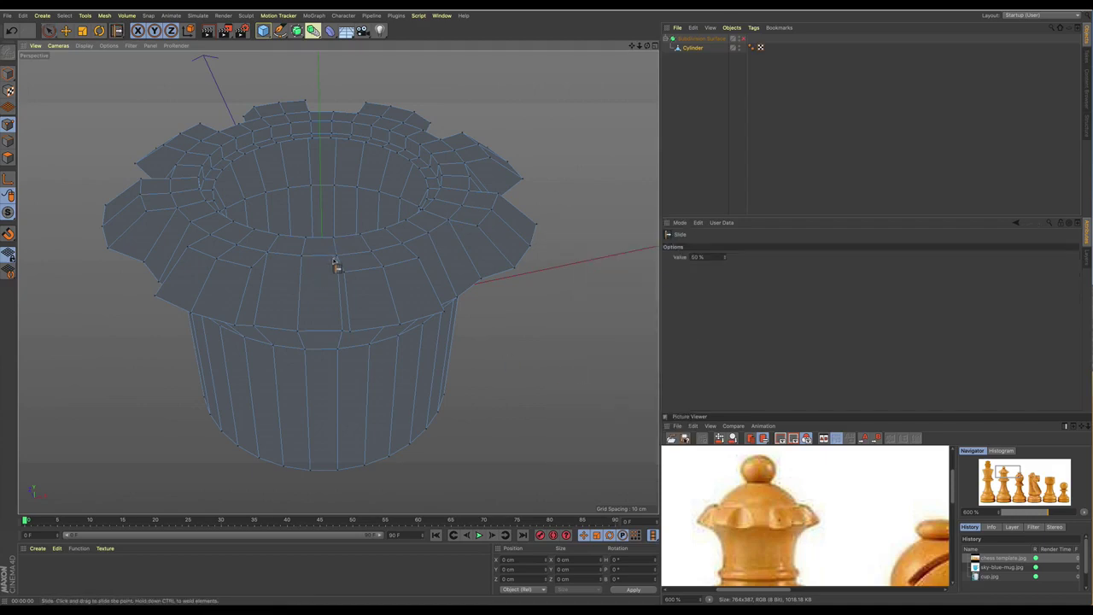
pyautogui.moveTo(336, 256); pyautogui.dragTo(193, 281)
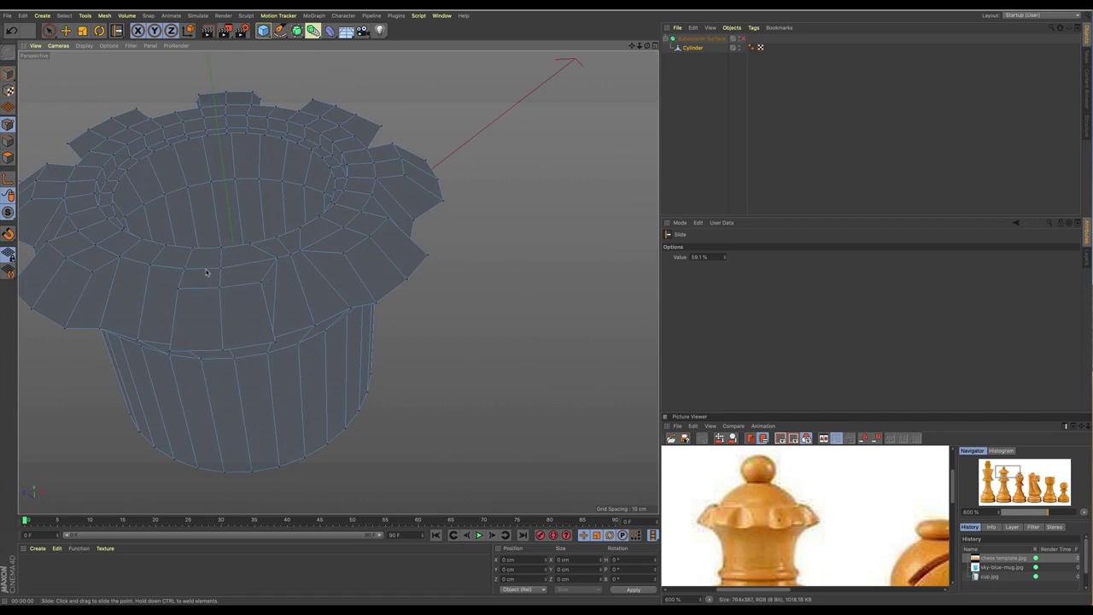
pyautogui.moveTo(318, 273)
pyautogui.keyDown('alt'); pyautogui.mouseDown()
pyautogui.moveTo(339, 283)
pyautogui.moveTo(312, 259)
pyautogui.moveTo(335, 268)
pyautogui.mouseUp(); pyautogui.keyUp('alt')
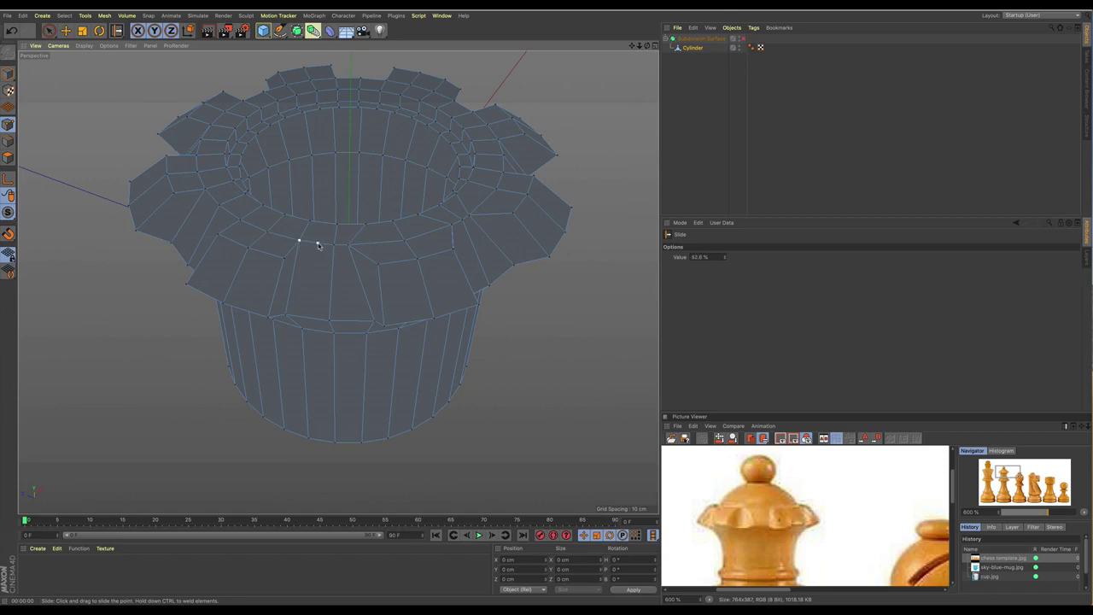
pyautogui.keyDown('alt'); pyautogui.moveTo(293, 249); pyautogui.dragTo(412, 242); pyautogui.keyUp('alt')
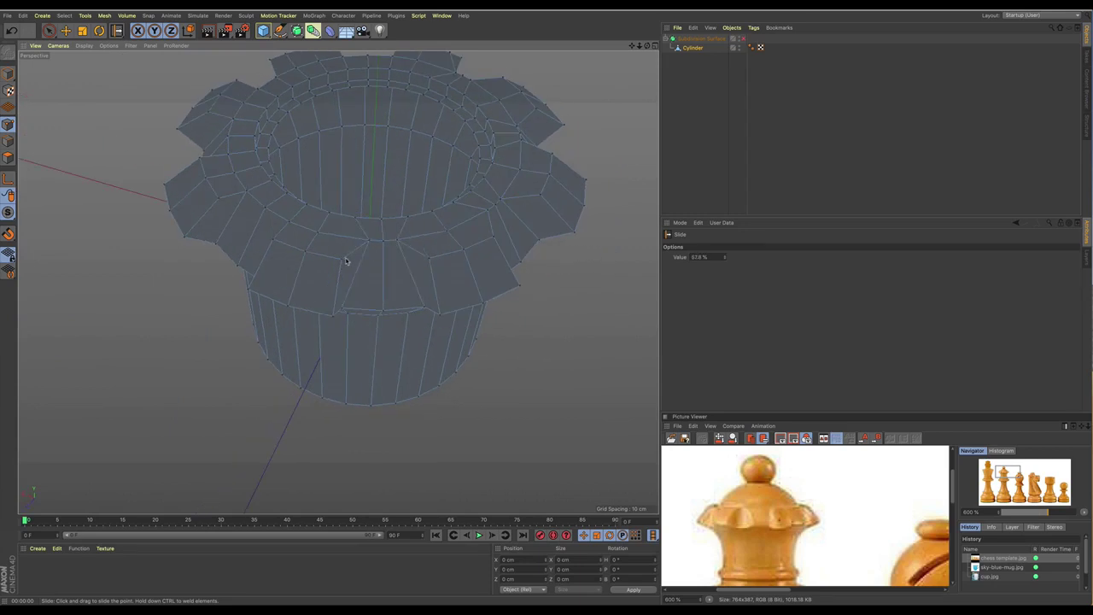
pyautogui.keyDown('alt'); pyautogui.moveTo(347, 262); pyautogui.dragTo(390, 239); pyautogui.keyUp('alt')
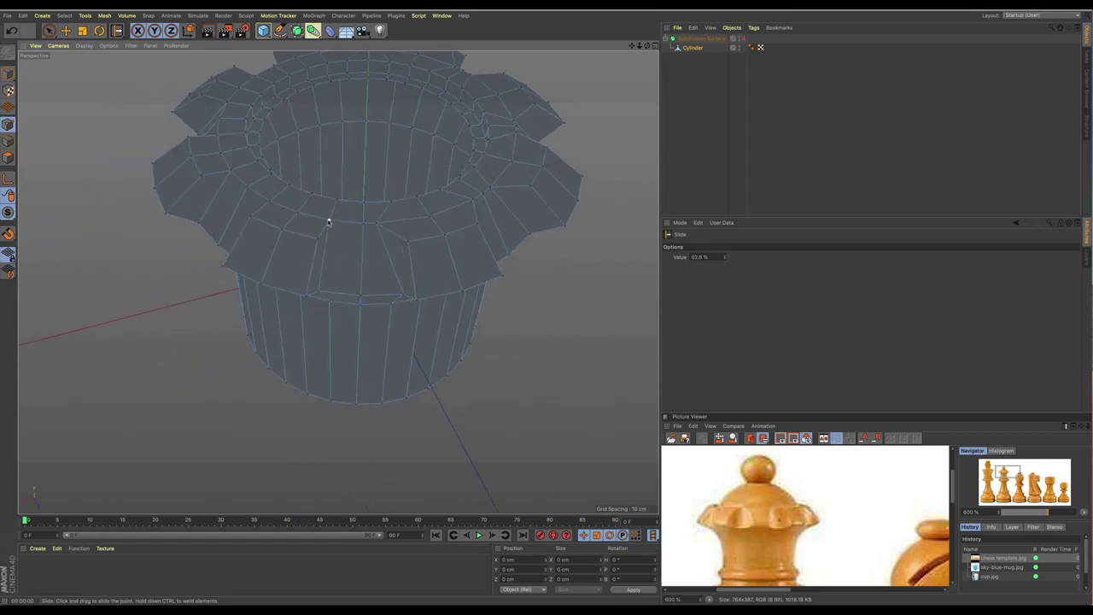
pyautogui.moveTo(327, 221)
pyautogui.mouseDown()
pyautogui.moveTo(349, 224)
pyautogui.moveTo(310, 231)
pyautogui.moveTo(346, 227)
pyautogui.mouseUp()
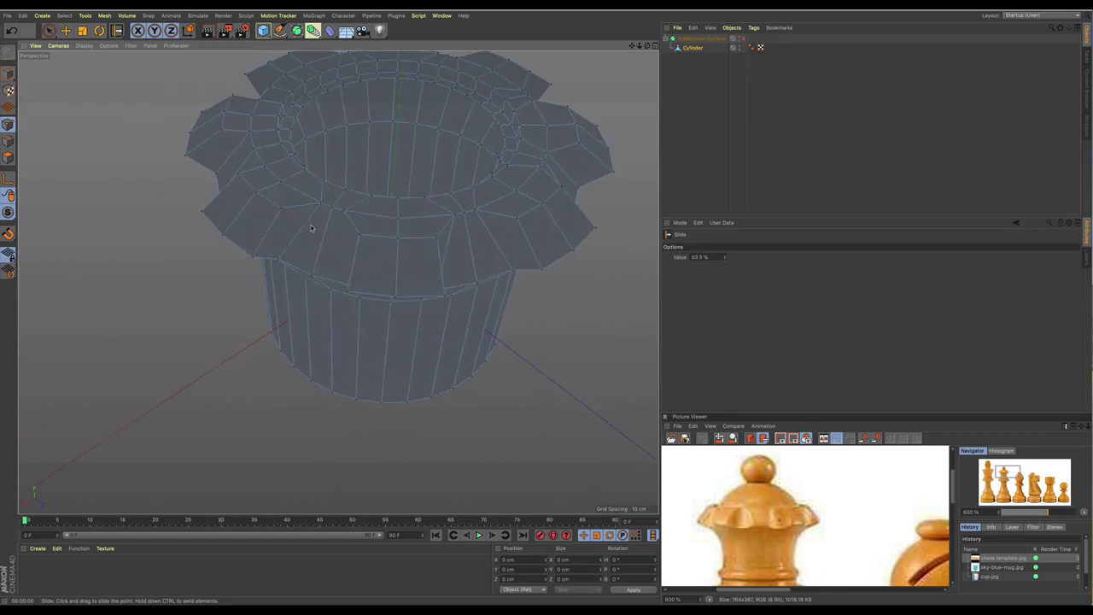
pyautogui.keyDown('alt'); pyautogui.moveTo(286, 241); pyautogui.dragTo(333, 202); pyautogui.keyUp('alt')
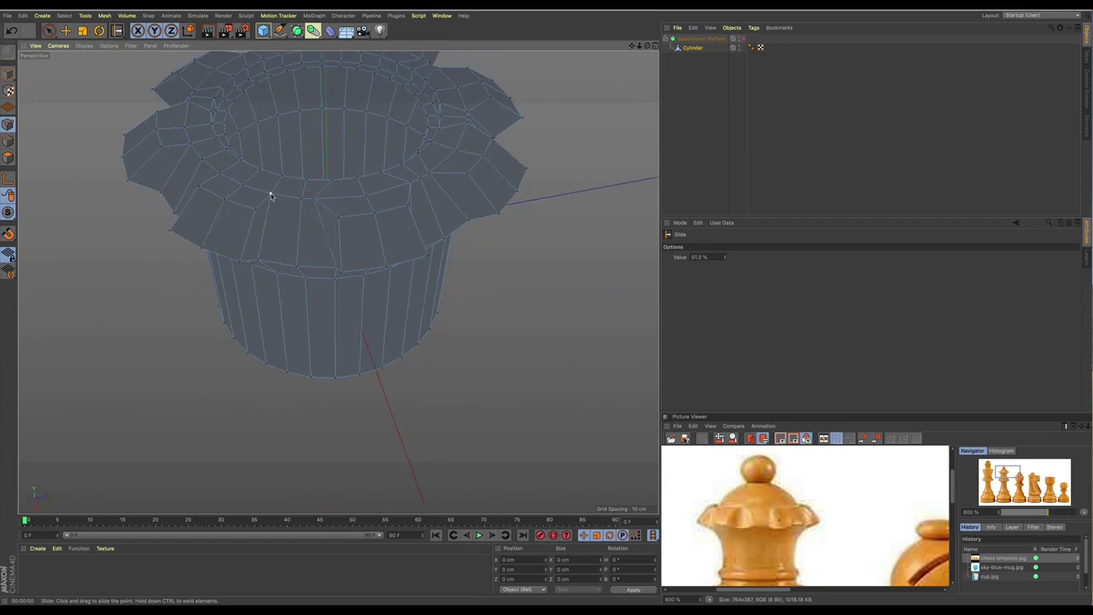
pyautogui.keyDown('alt'); pyautogui.moveTo(285, 208); pyautogui.dragTo(257, 236); pyautogui.keyUp('alt')
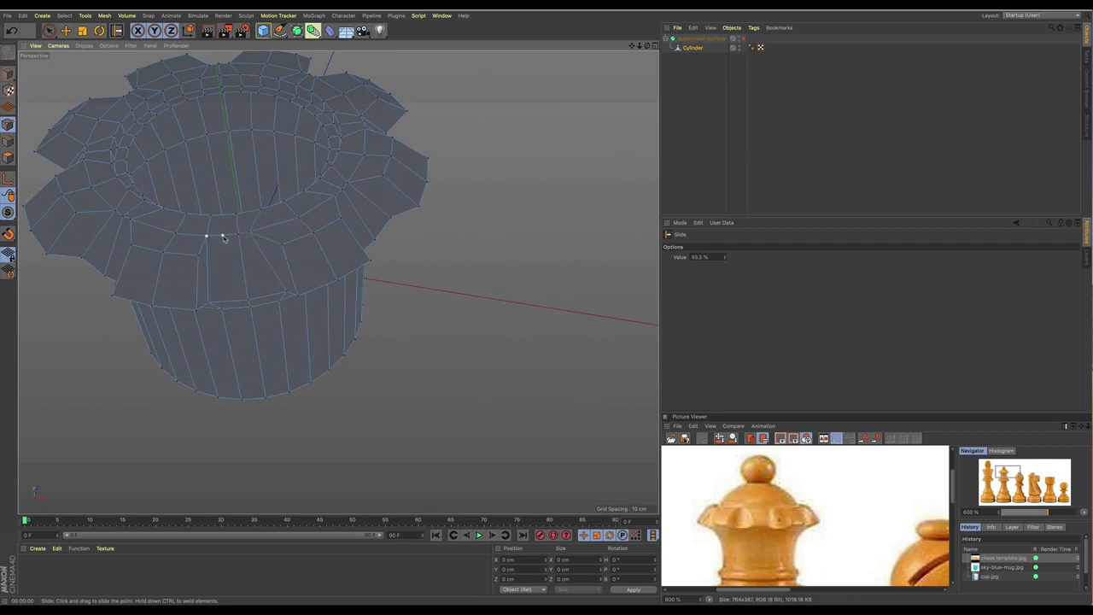
pyautogui.keyDown('alt'); pyautogui.moveTo(228, 239); pyautogui.dragTo(338, 222); pyautogui.keyUp('alt')
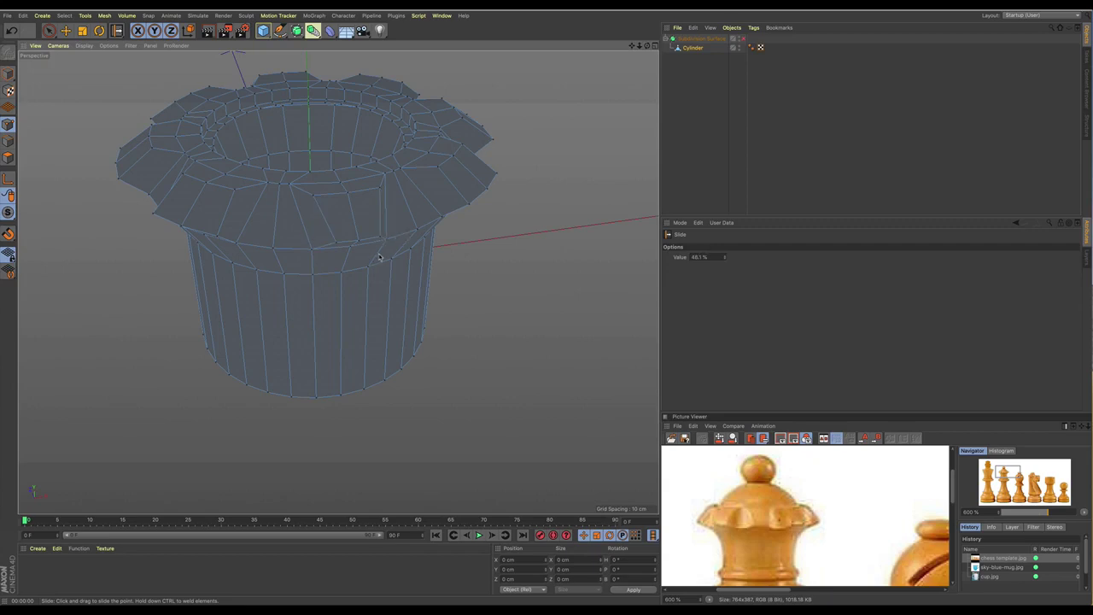
# Step: Slide the points at the lower corners of the teeth sideways along the flare's edge loop, all around the cylinder
pyautogui.keyDown('alt'); pyautogui.moveTo(378, 256); pyautogui.dragTo(401, 246); pyautogui.keyUp('alt')
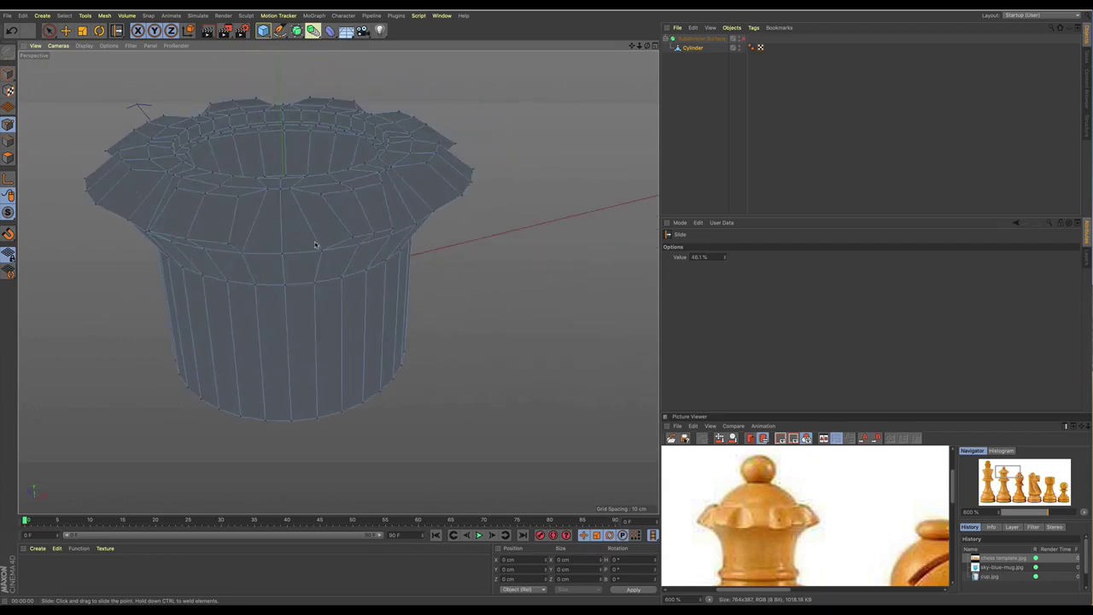
pyautogui.keyDown('alt'); pyautogui.moveTo(315, 245); pyautogui.dragTo(337, 229); pyautogui.keyUp('alt')
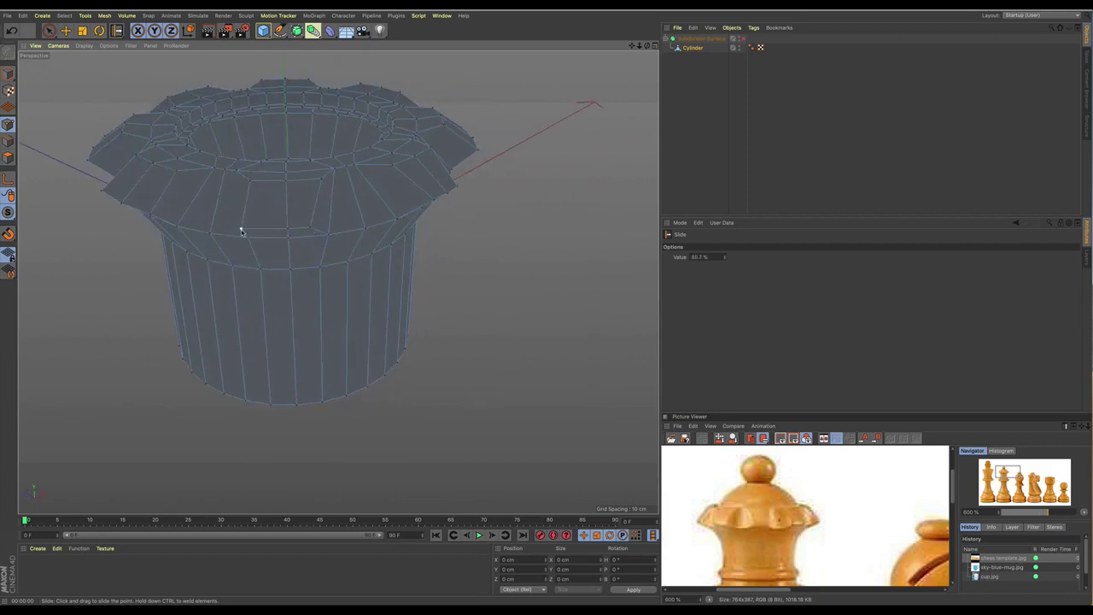
pyautogui.moveTo(265, 232); pyautogui.dragTo(273, 228)
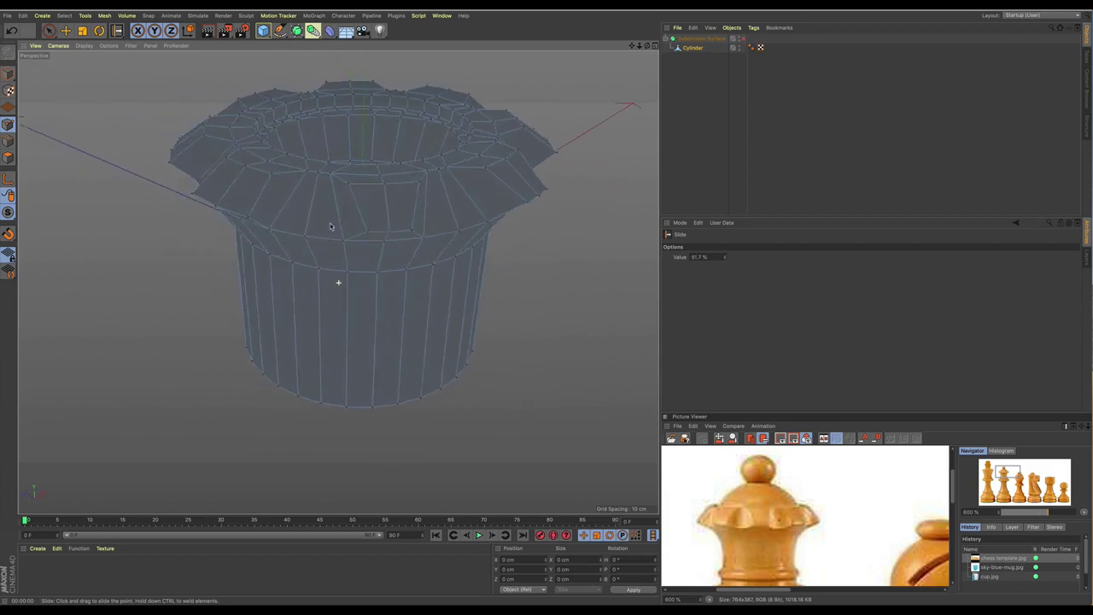
pyautogui.keyDown('alt'); pyautogui.moveTo(333, 226); pyautogui.dragTo(377, 233); pyautogui.keyUp('alt')
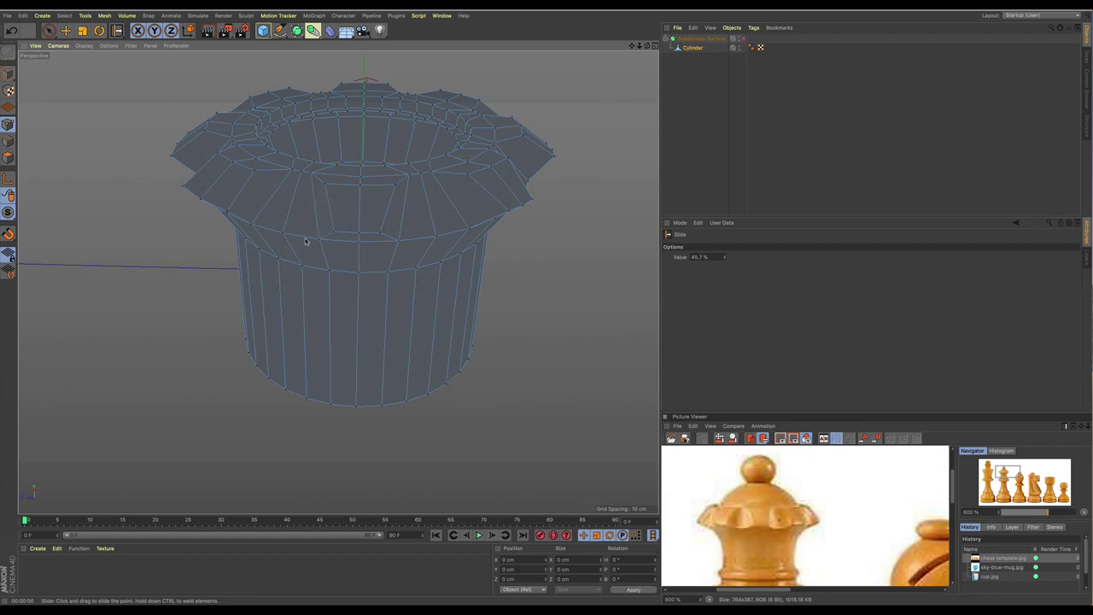
pyautogui.keyDown('alt'); pyautogui.moveTo(305, 242); pyautogui.dragTo(385, 241); pyautogui.keyUp('alt')
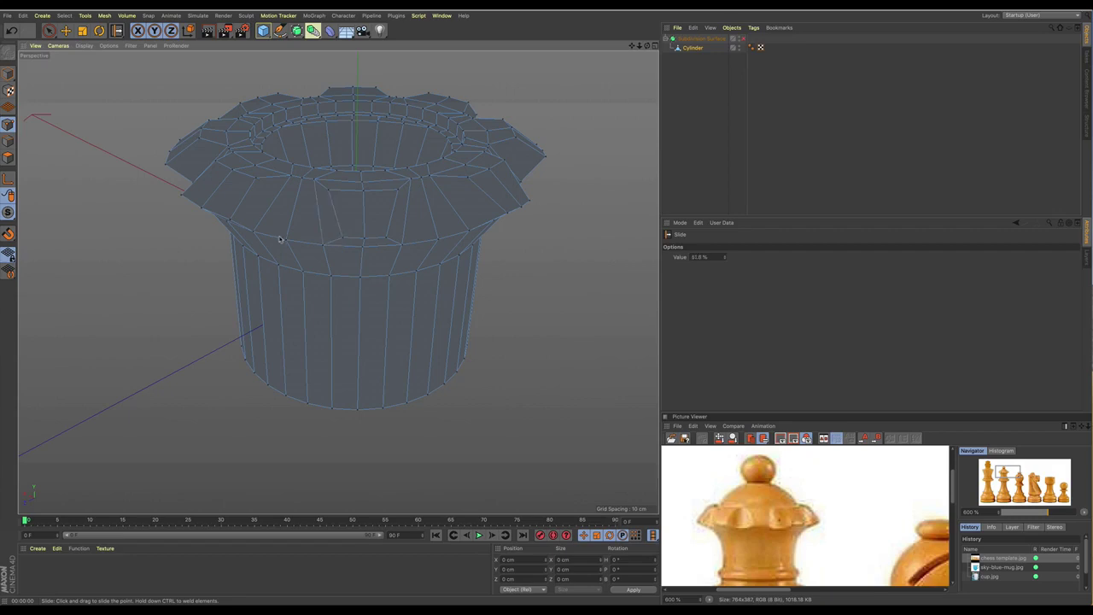
pyautogui.keyDown('alt'); pyautogui.moveTo(275, 238); pyautogui.dragTo(353, 219); pyautogui.keyUp('alt')
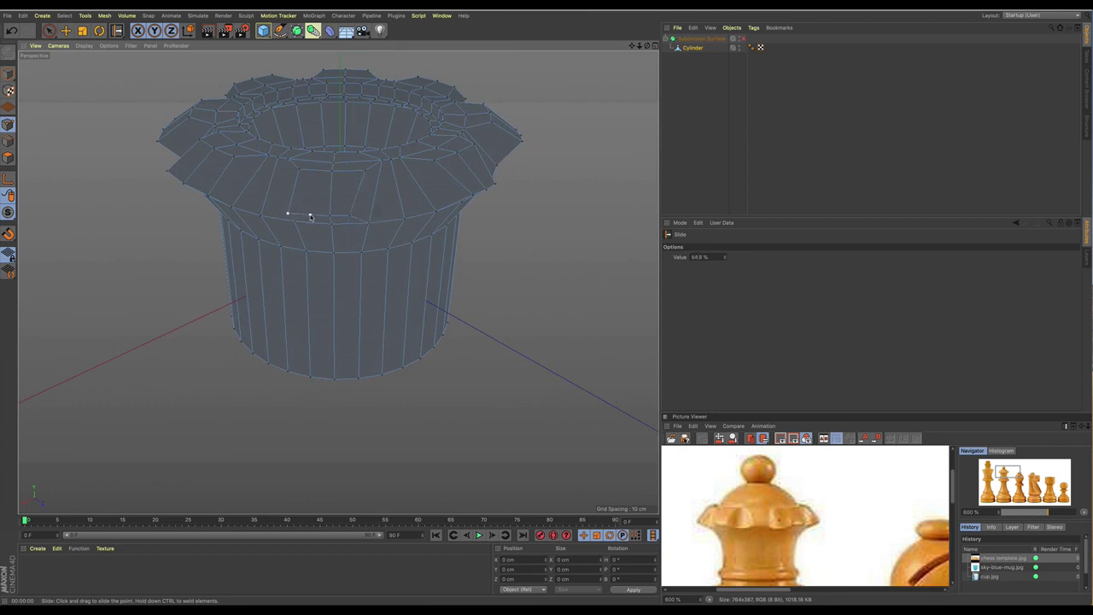
pyautogui.moveTo(312, 232)
pyautogui.keyDown('alt'); pyautogui.mouseDown()
pyautogui.moveTo(407, 231)
pyautogui.moveTo(355, 223)
pyautogui.mouseUp(); pyautogui.keyUp('alt')
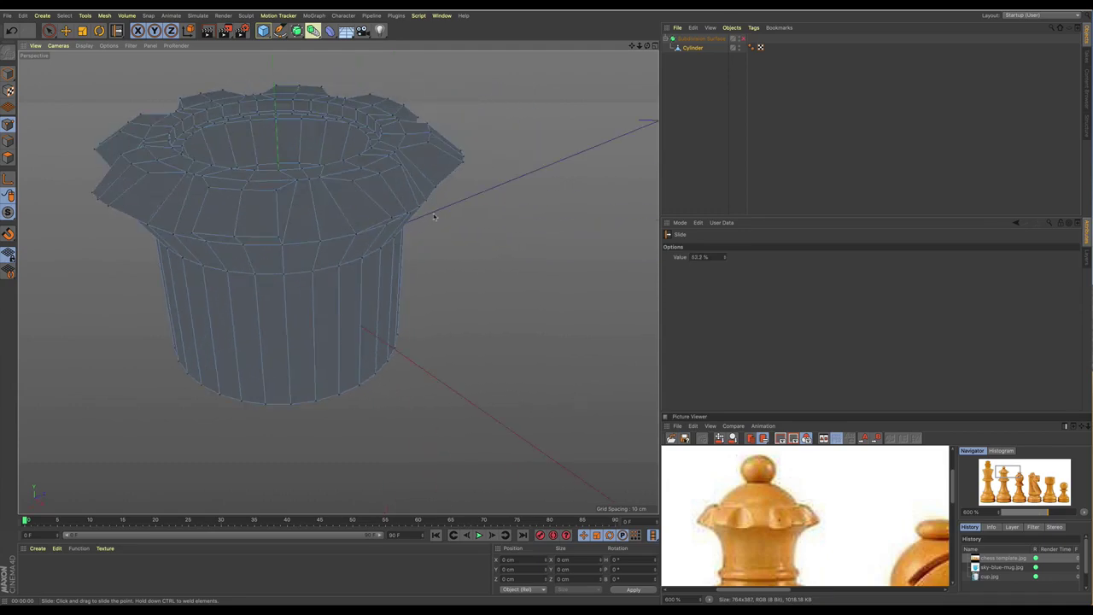
pyautogui.moveTo(424, 216)
pyautogui.keyDown('alt'); pyautogui.mouseDown()
pyautogui.moveTo(410, 205)
pyautogui.moveTo(432, 221)
pyautogui.moveTo(387, 214)
pyautogui.moveTo(393, 223)
pyautogui.moveTo(426, 218)
pyautogui.mouseUp(); pyautogui.keyUp('alt')
pyautogui.moveTo(348, 234)
pyautogui.keyDown('alt'); pyautogui.mouseDown()
pyautogui.moveTo(339, 283)
pyautogui.moveTo(359, 234)
pyautogui.moveTo(347, 214)
pyautogui.mouseUp(); pyautogui.keyUp('alt')
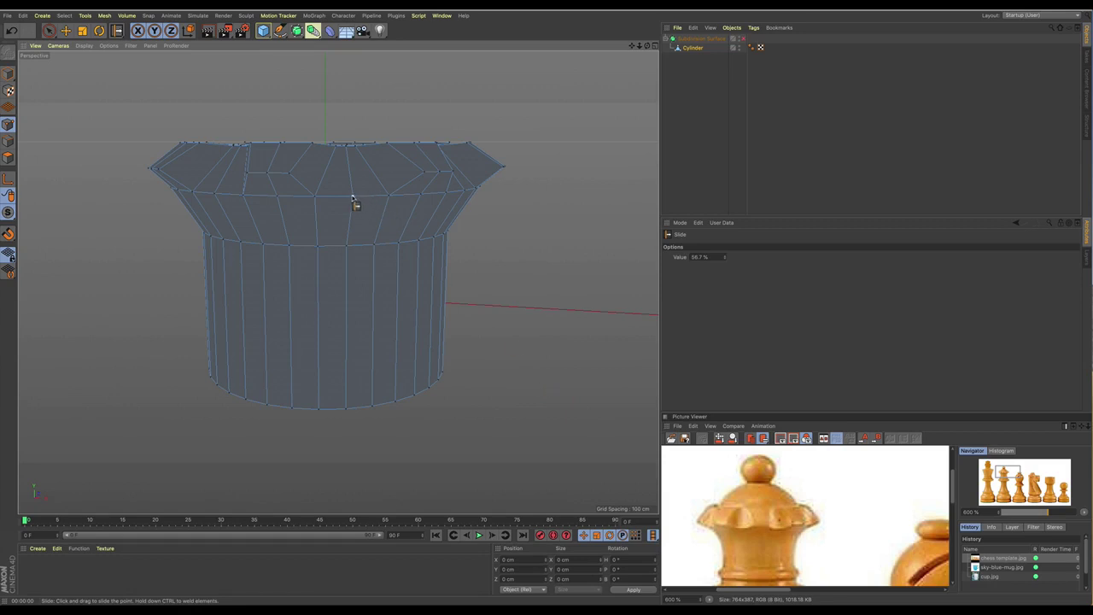
pyautogui.moveTo(353, 199)
pyautogui.mouseDown()
pyautogui.moveTo(339, 227)
pyautogui.moveTo(334, 218)
pyautogui.moveTo(379, 212)
pyautogui.moveTo(304, 200)
pyautogui.moveTo(300, 210)
pyautogui.moveTo(371, 200)
pyautogui.mouseUp()
# Step: Slide the lower point in each gap between the teeth downward along its vertical edge, all around the flare
pyautogui.keyDown('alt'); pyautogui.moveTo(283, 204); pyautogui.dragTo(404, 195, button='middle'); pyautogui.keyUp('alt')
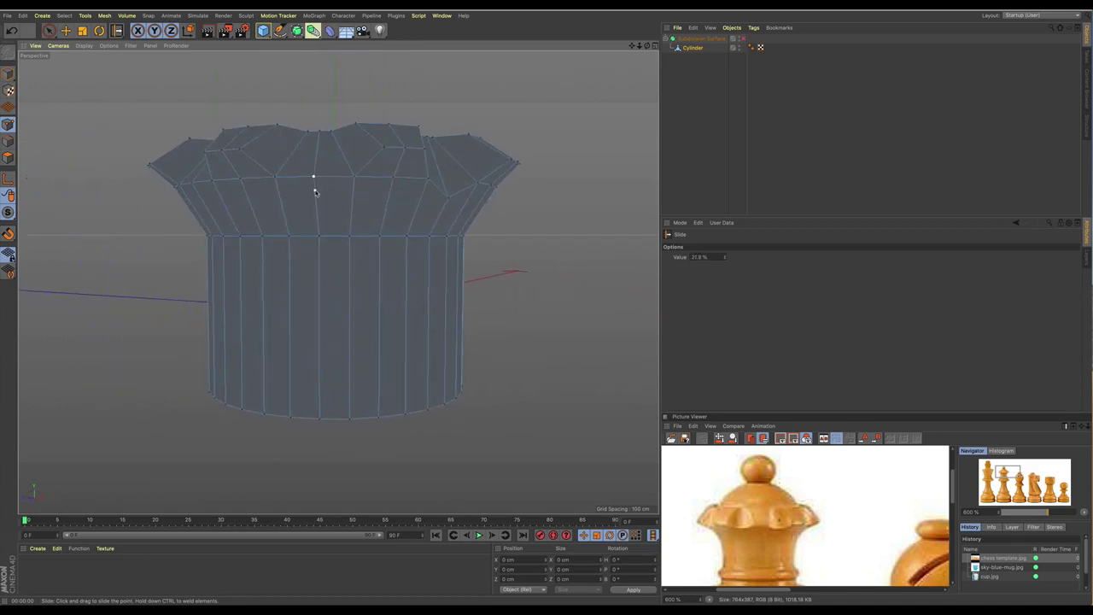
pyautogui.keyDown('alt'); pyautogui.moveTo(315, 196); pyautogui.dragTo(247, 178); pyautogui.keyUp('alt')
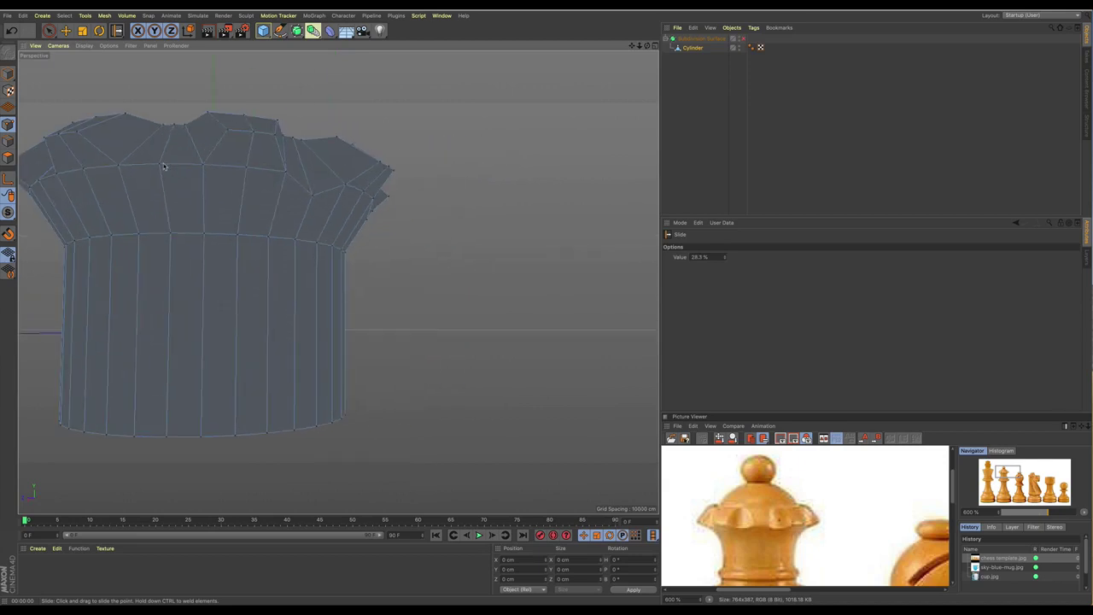
pyautogui.moveTo(159, 166); pyautogui.dragTo(165, 184)
pyautogui.keyDown('alt'); pyautogui.moveTo(196, 180); pyautogui.dragTo(319, 179, button='middle'); pyautogui.keyUp('alt')
pyautogui.moveTo(322, 194); pyautogui.dragTo(296, 219)
# Step: Select the eight lowered points between the teeth with Live Selection, working around the whole flare
pyautogui.press('space')
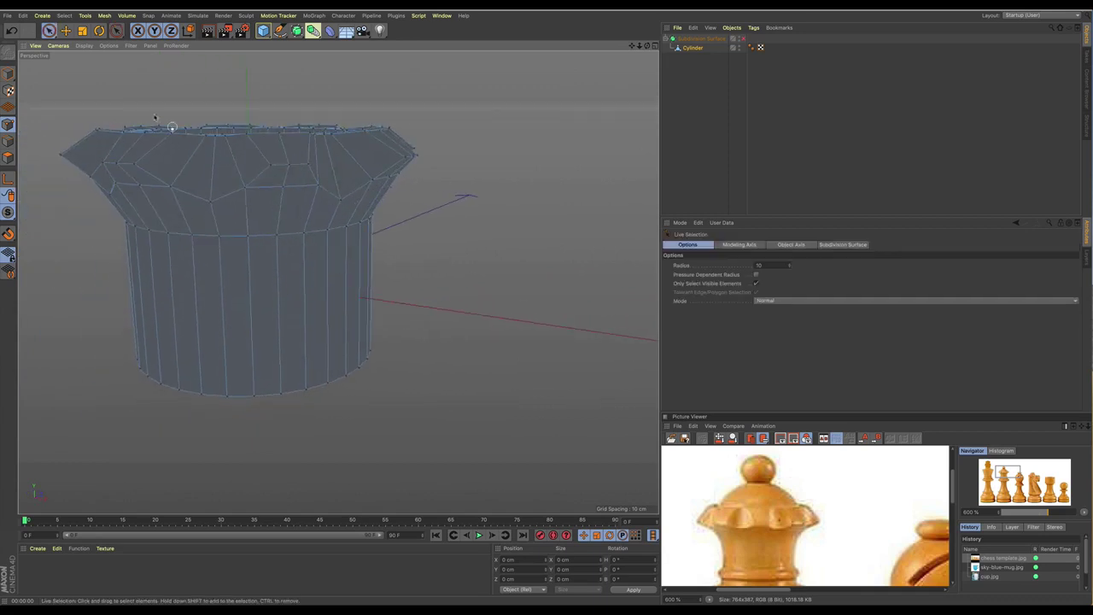
pyautogui.click(341, 199)
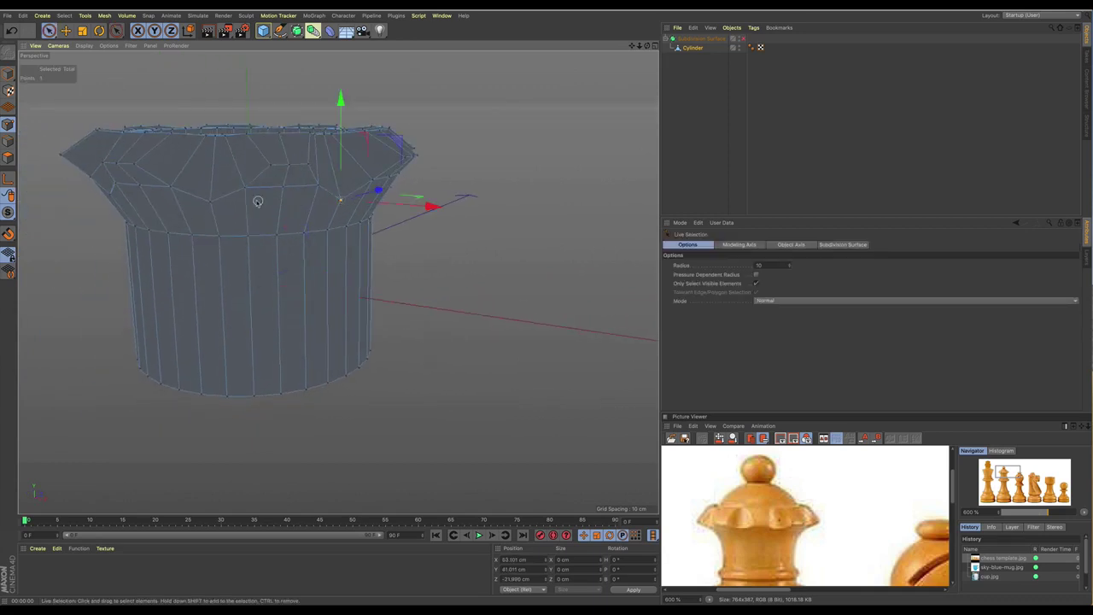
pyautogui.keyDown('shift'); pyautogui.click(211, 201); pyautogui.keyUp('shift')
pyautogui.keyDown('shift'); pyautogui.click(110, 194); pyautogui.keyUp('shift')
pyautogui.keyDown('alt'); pyautogui.moveTo(171, 201); pyautogui.dragTo(313, 174); pyautogui.keyUp('alt')
pyautogui.keyDown('shift'); pyautogui.click(304, 174); pyautogui.keyUp('shift')
pyautogui.keyDown('shift'); pyautogui.click(174, 171); pyautogui.keyUp('shift')
pyautogui.moveTo(192, 166)
pyautogui.keyDown('alt'); pyautogui.mouseDown()
pyautogui.moveTo(267, 174)
pyautogui.moveTo(196, 181)
pyautogui.mouseUp(); pyautogui.keyUp('alt')
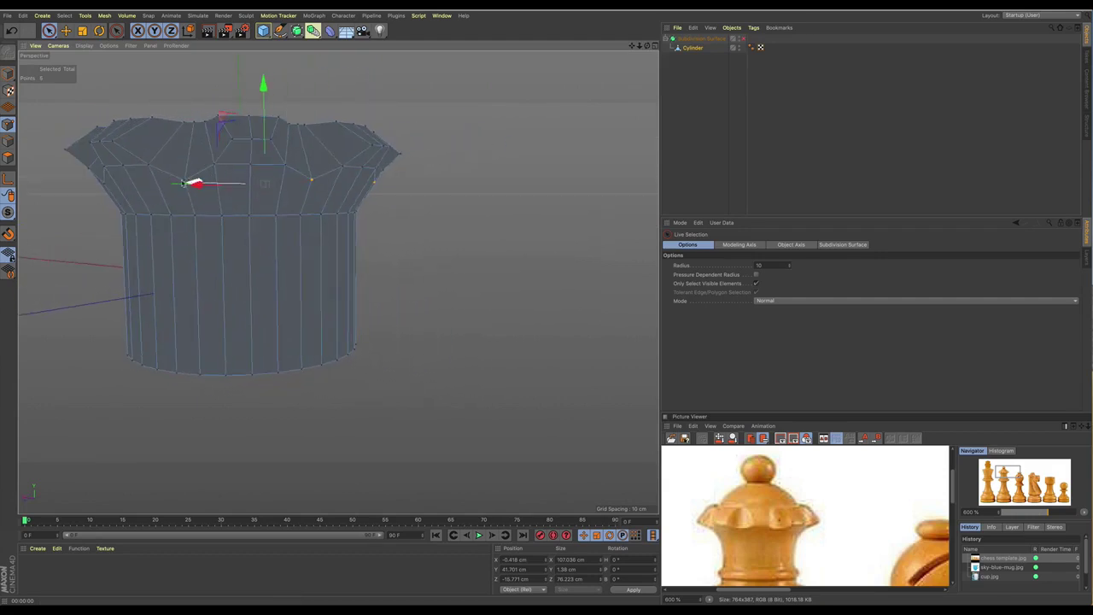
pyautogui.keyDown('shift'); pyautogui.click(185, 181); pyautogui.keyUp('shift')
pyautogui.moveTo(220, 178)
pyautogui.keyDown('alt'); pyautogui.mouseDown()
pyautogui.moveTo(339, 283)
pyautogui.moveTo(263, 193)
pyautogui.moveTo(209, 189)
pyautogui.mouseUp(); pyautogui.keyUp('alt')
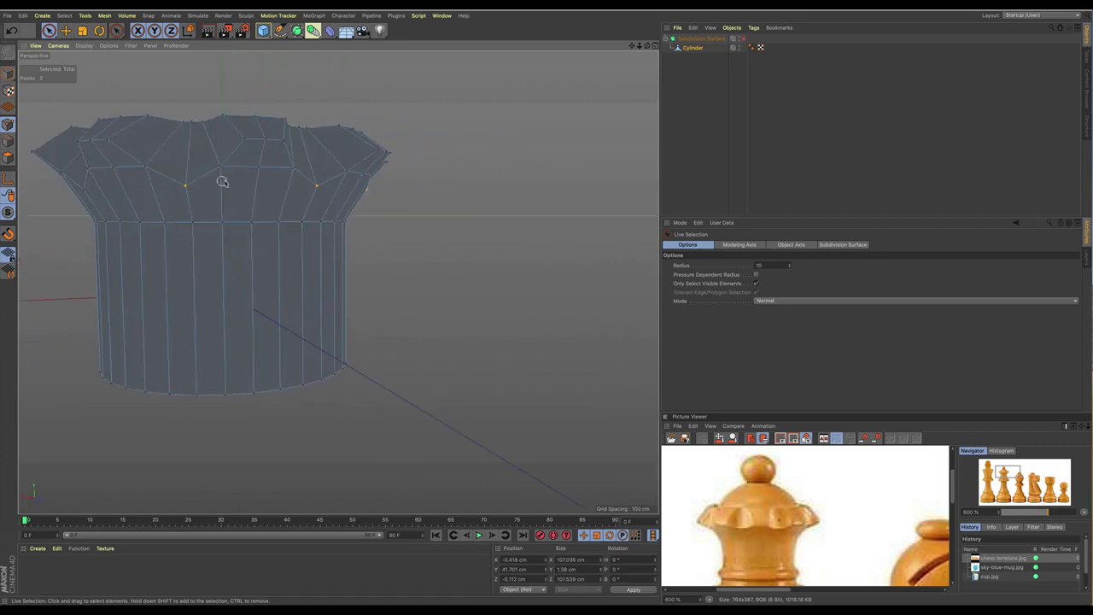
pyautogui.keyDown('alt'); pyautogui.moveTo(336, 283); pyautogui.dragTo(214, 188); pyautogui.keyUp('alt')
pyautogui.keyDown('shift'); pyautogui.click(178, 188); pyautogui.keyUp('shift')
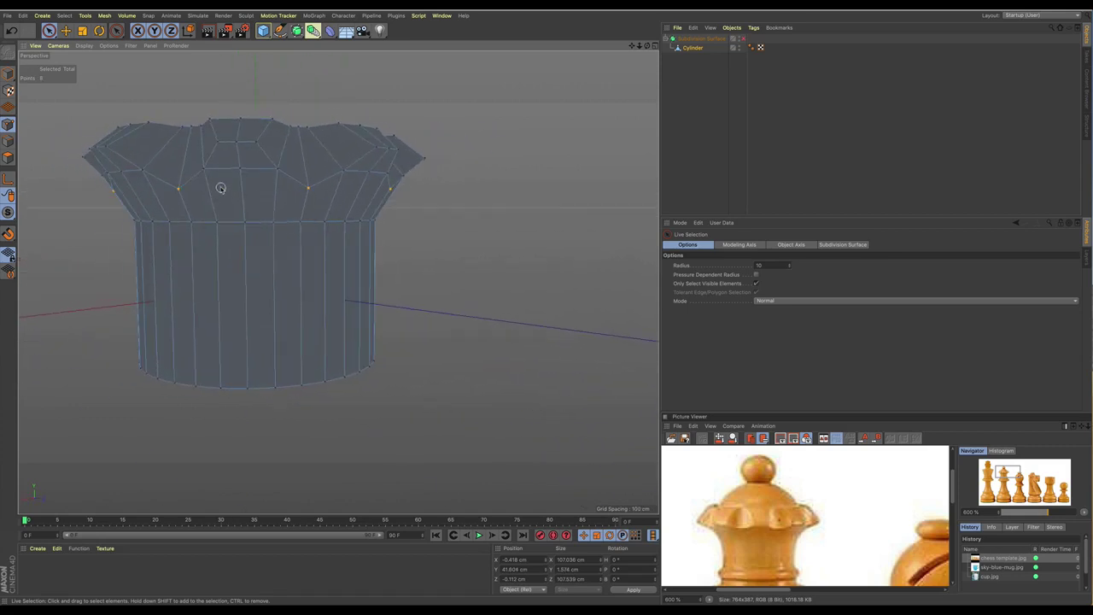
pyautogui.keyDown('alt'); pyautogui.moveTo(220, 188); pyautogui.dragTo(269, 194, button='middle'); pyautogui.keyUp('alt')
pyautogui.keyDown('alt'); pyautogui.moveTo(271, 195); pyautogui.dragTo(272, 214); pyautogui.keyUp('alt')
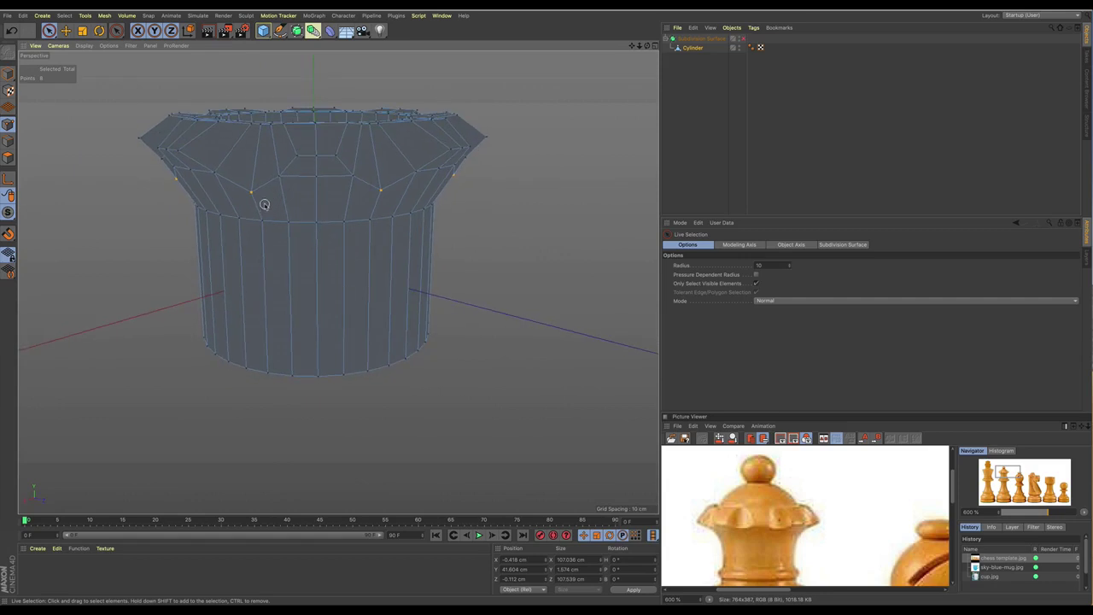
# Step: Scale the eight selected points slightly and clear the point selection
pyautogui.press('e')
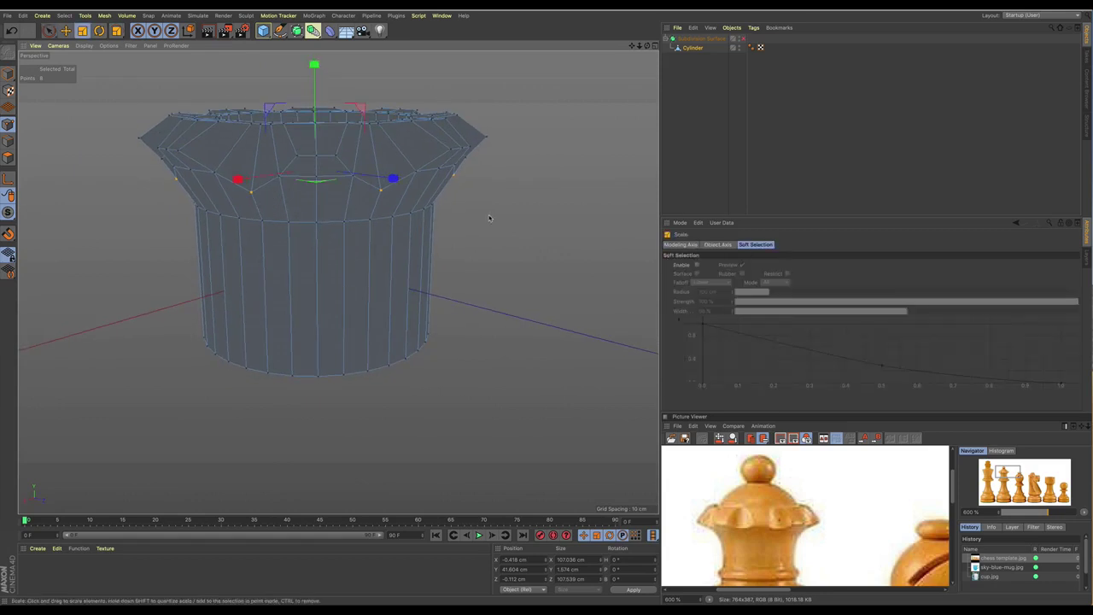
pyautogui.press('t')
pyautogui.moveTo(478, 216); pyautogui.dragTo(482, 216)
pyautogui.press('space')
pyautogui.click(471, 202)
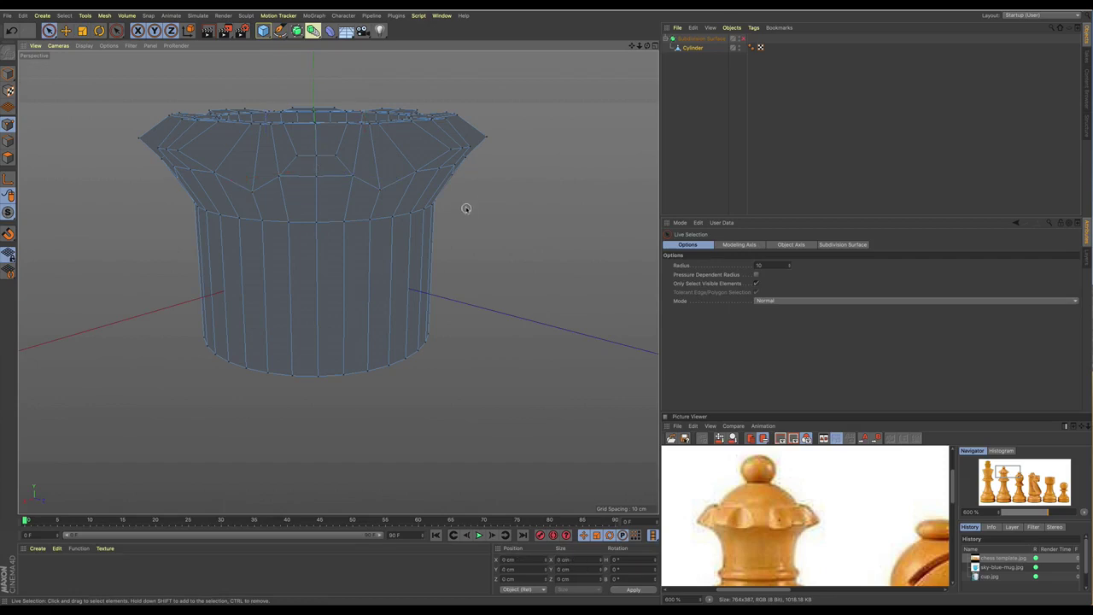
# Step: Preview the reshaped teeth with the Subdivision Surface on in an interactive render region, and return to the unsmoothed mesh
pyautogui.scroll(-2, 462, 200)
pyautogui.keyDown('alt'); pyautogui.moveTo(458, 203); pyautogui.dragTo(514, 157); pyautogui.keyUp('alt')
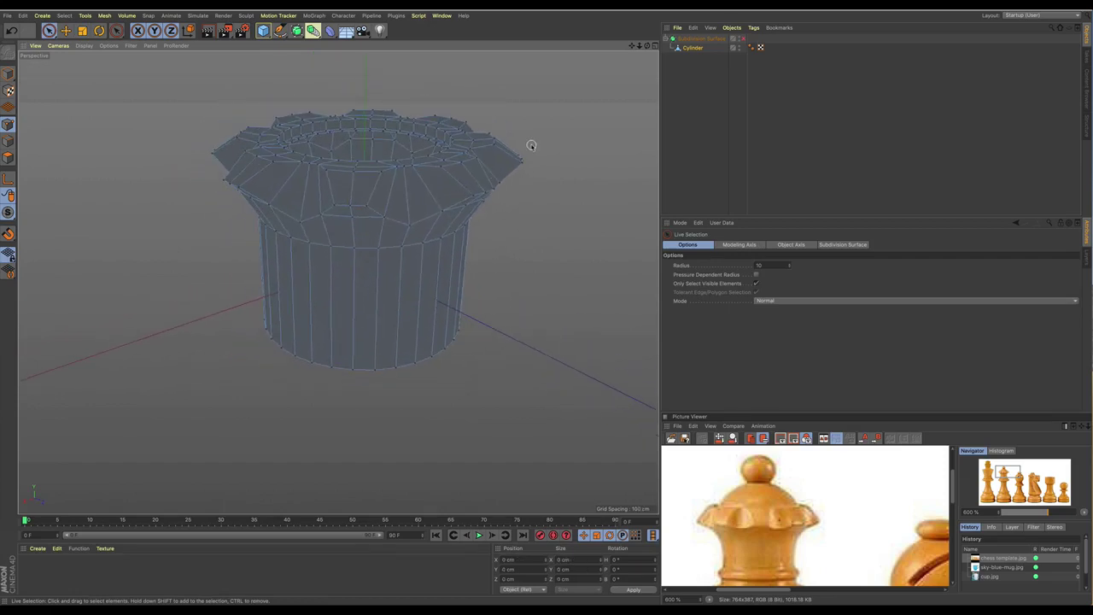
pyautogui.press('q')
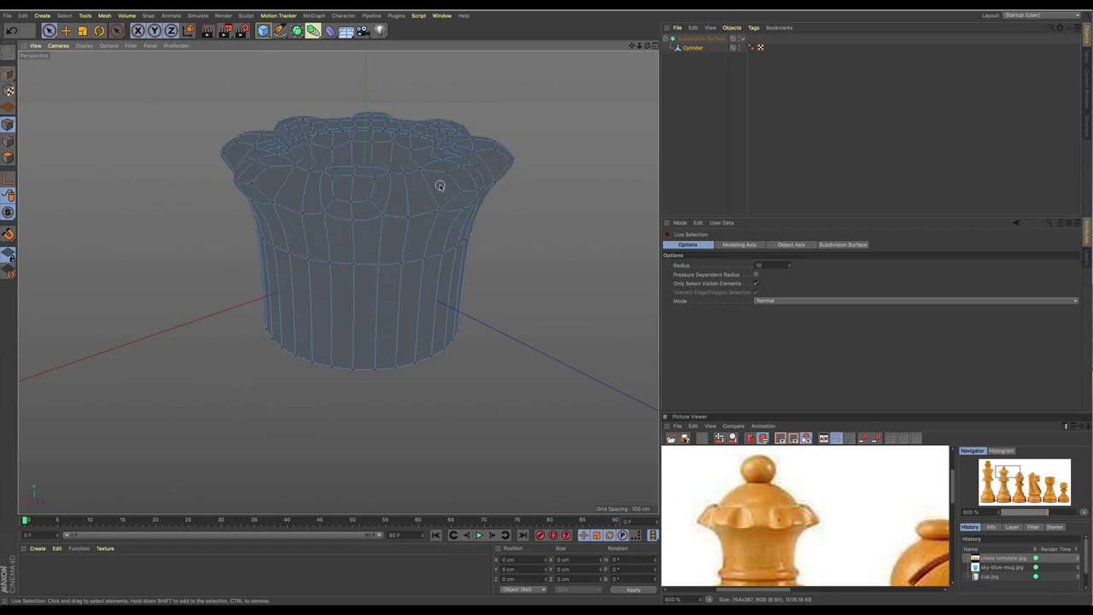
pyautogui.hotkey('alt', 'r')
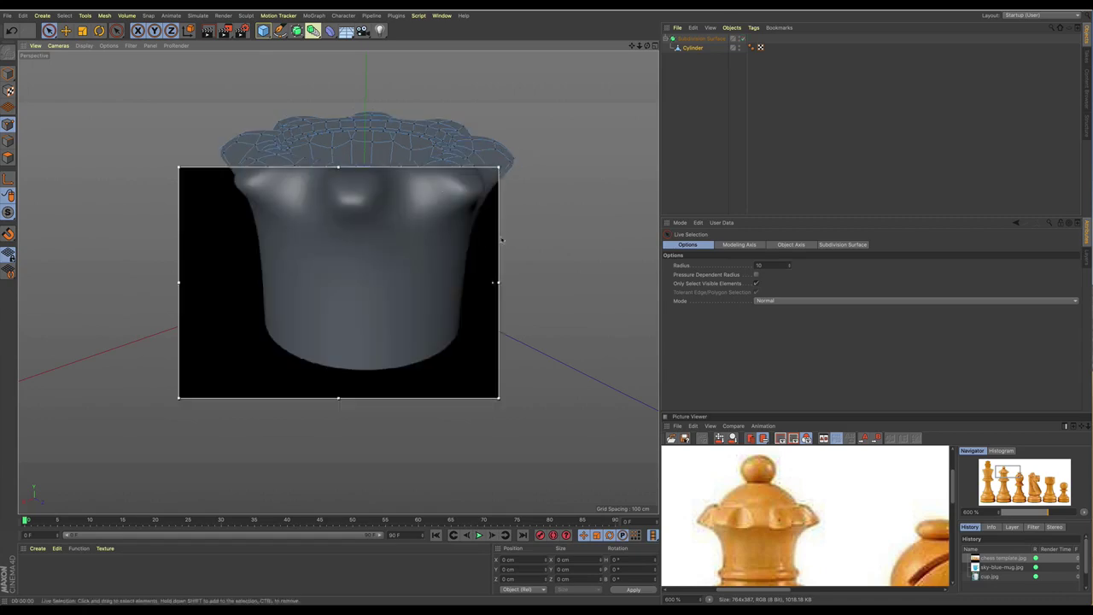
pyautogui.moveTo(474, 232); pyautogui.dragTo(484, 146)
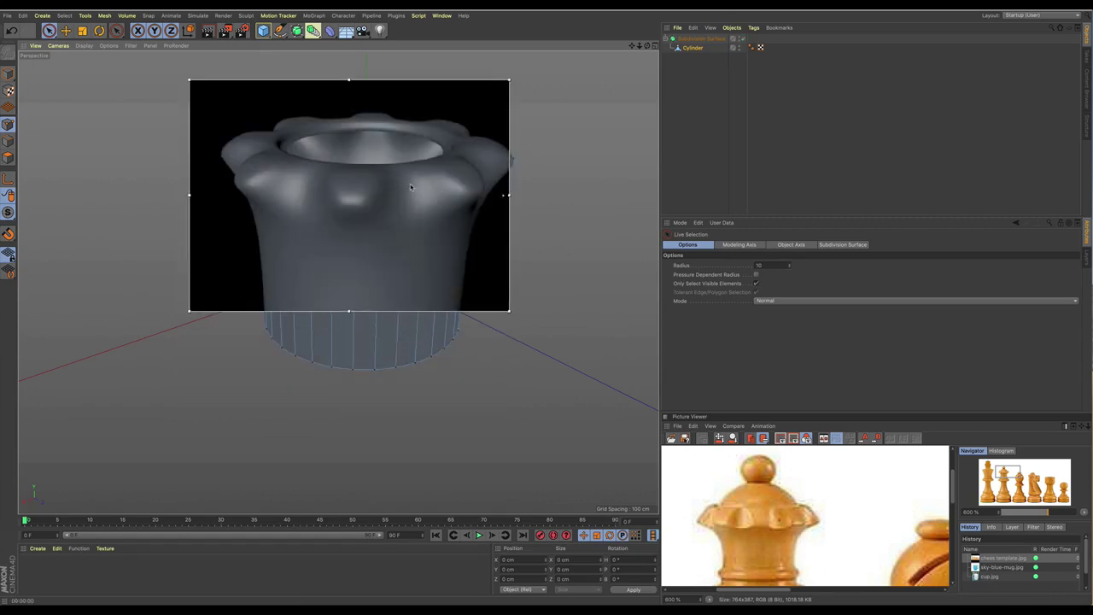
pyautogui.scroll(-3, 411, 187)
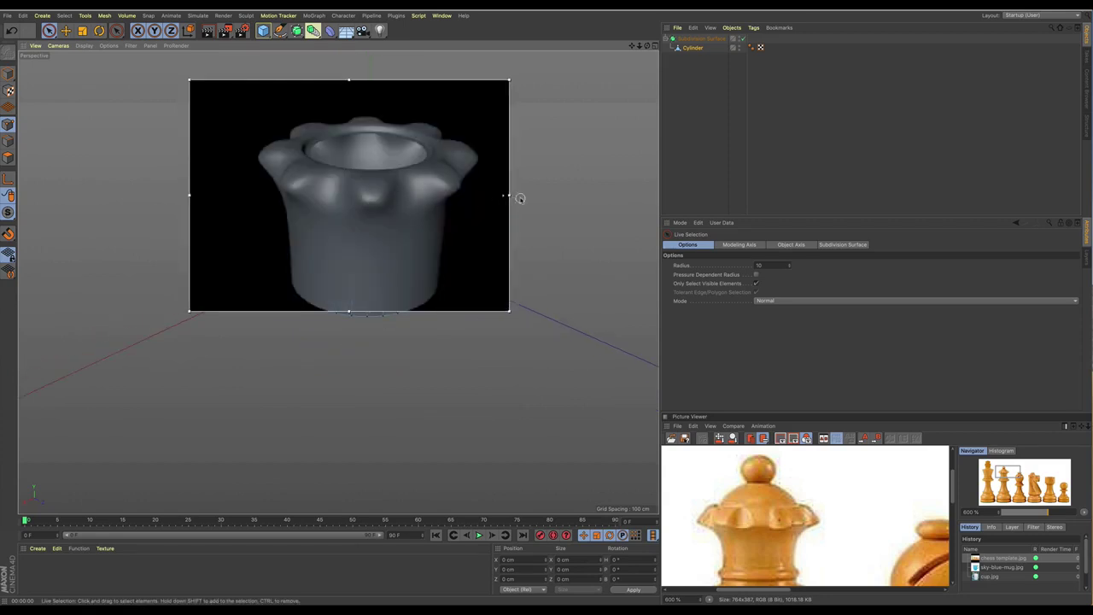
pyautogui.hotkey('alt', 'r')
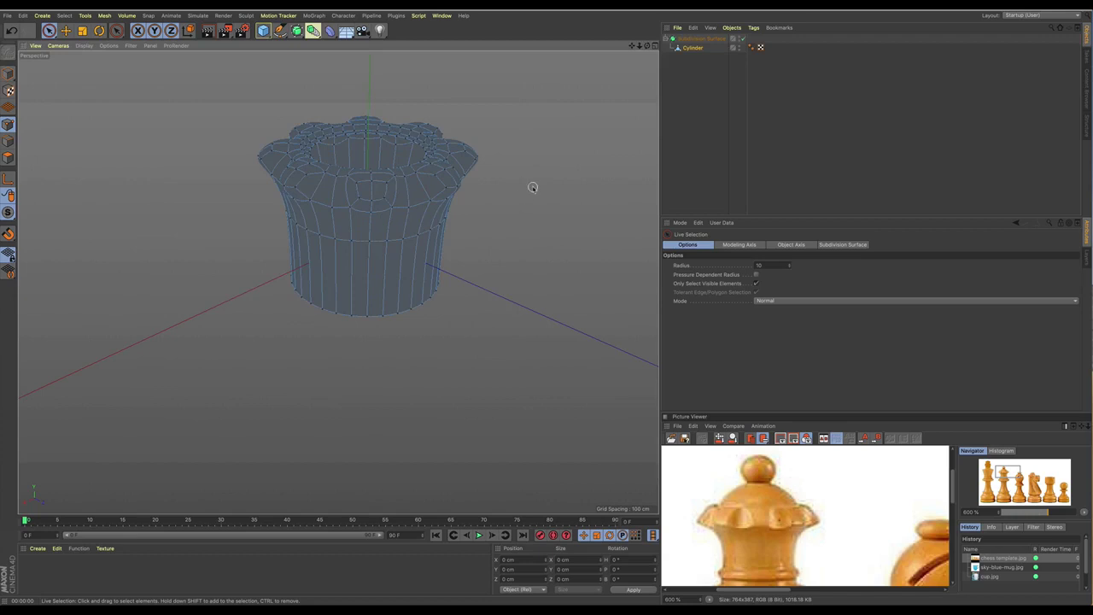
pyautogui.scroll(5, 379, 185)
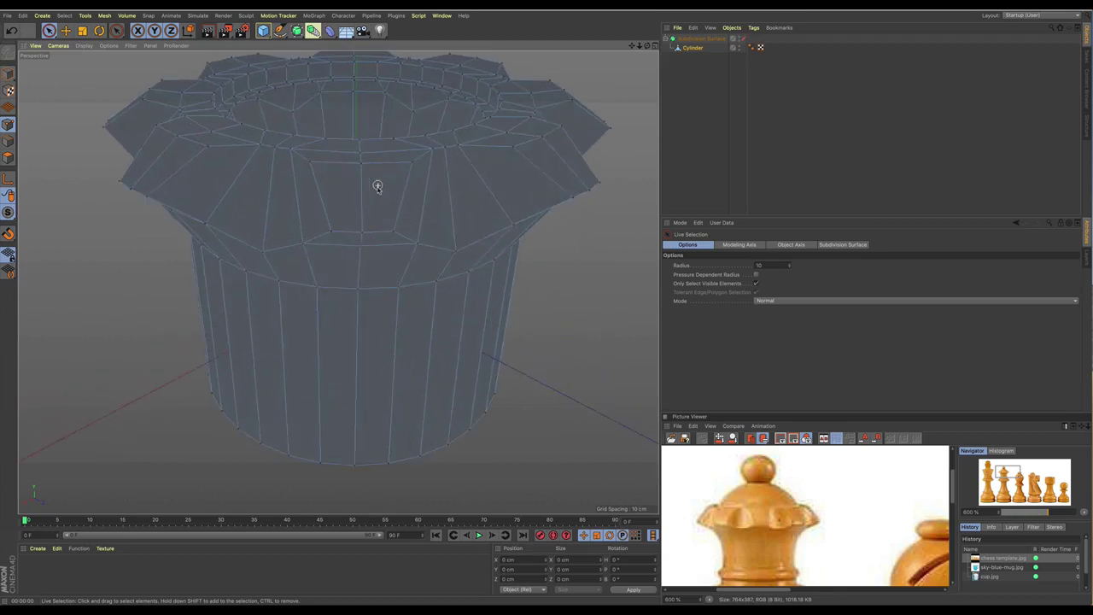
# Step: Add loop cuts around the teeth near their upper and lower edges, the lower cut at an offset of 91.304 %
pyautogui.keyDown('alt'); pyautogui.moveTo(379, 188); pyautogui.dragTo(394, 194); pyautogui.keyUp('alt')
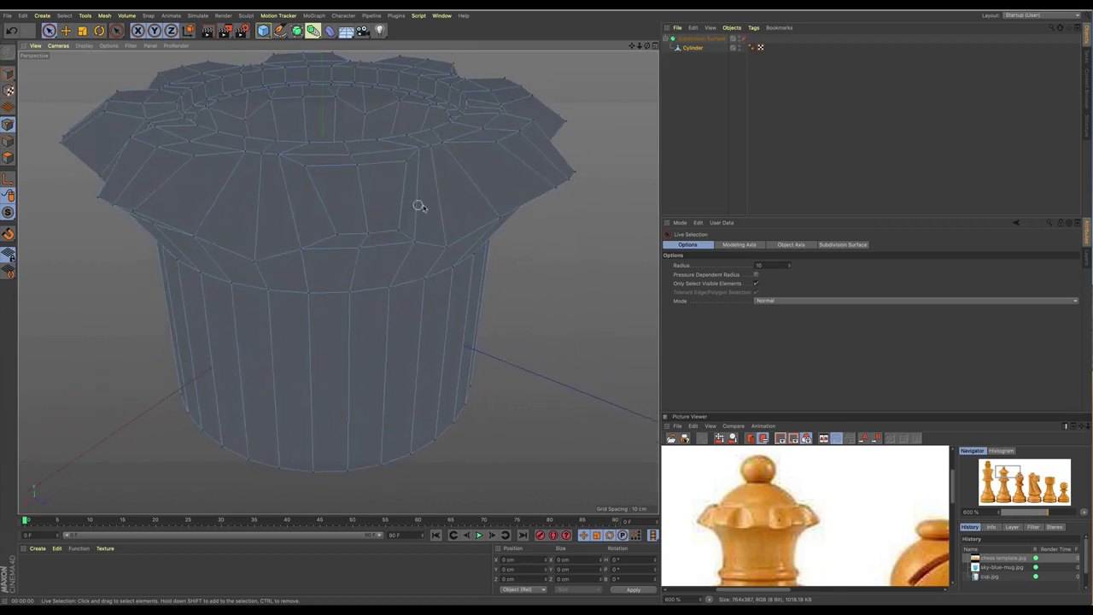
pyautogui.press('k')
pyautogui.press('l')
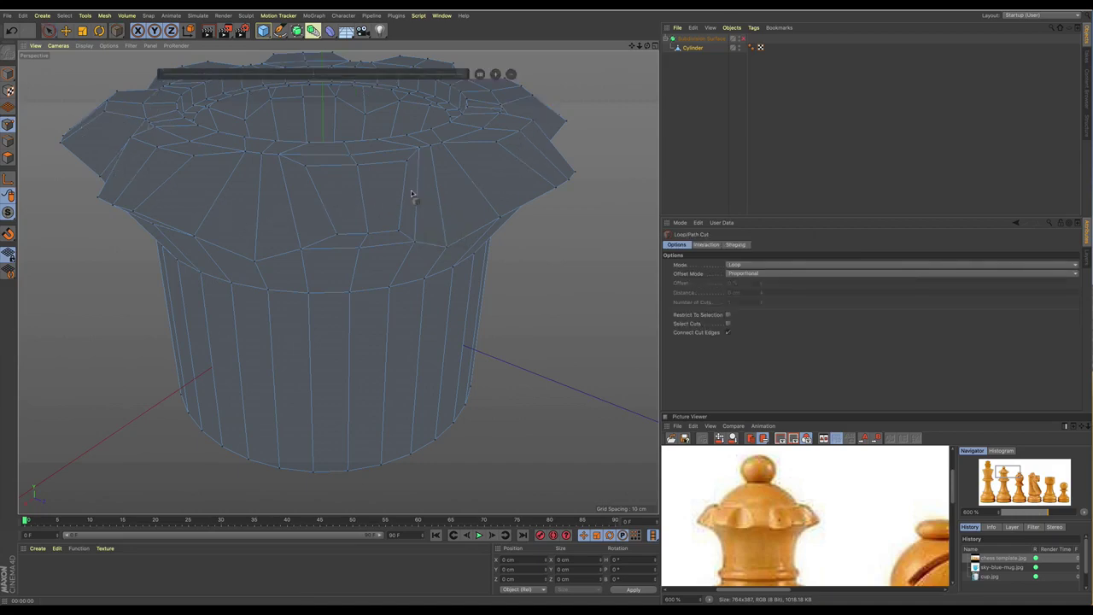
pyautogui.click(406, 162)
pyautogui.click(400, 227)
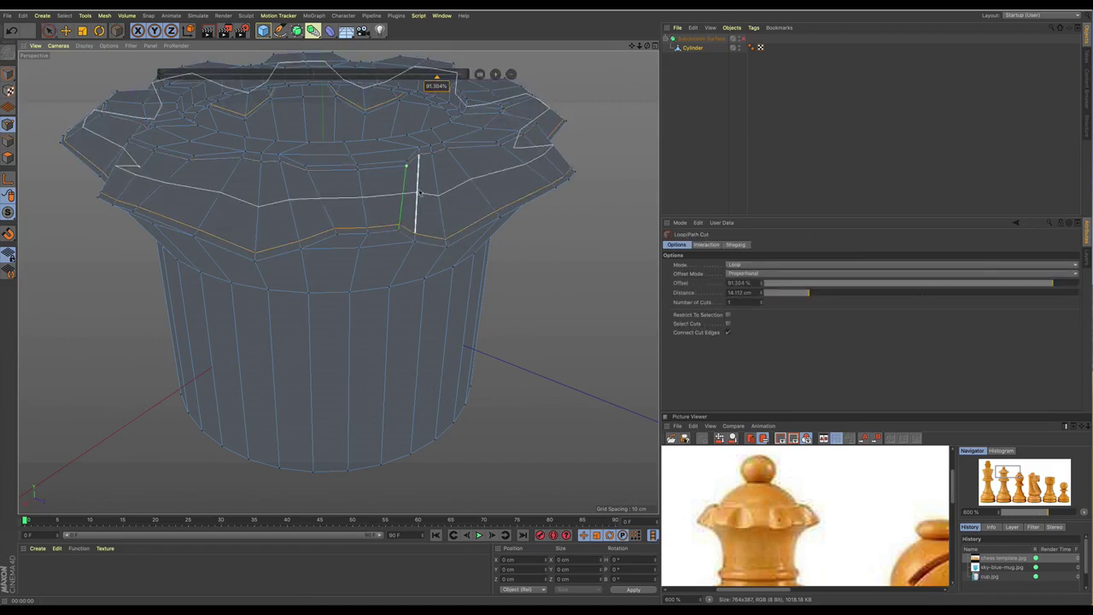
# Step: Add supporting loop cuts around the flat top ring and the inner edge of the opening
pyautogui.keyDown('alt'); pyautogui.moveTo(406, 177); pyautogui.dragTo(431, 198); pyautogui.keyUp('alt')
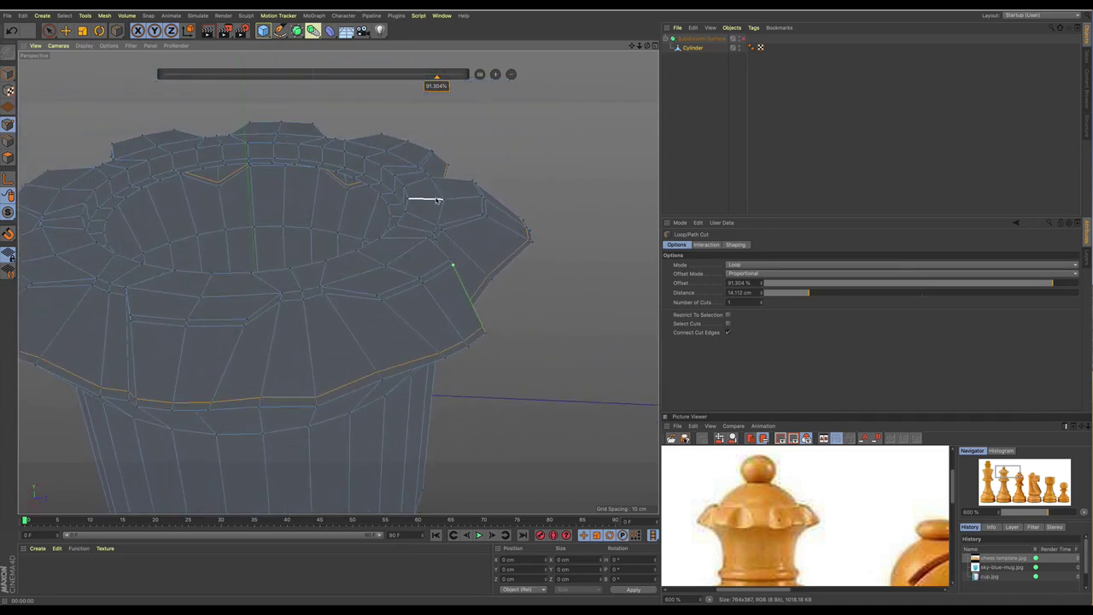
pyautogui.click(419, 199)
pyautogui.click(414, 200)
pyautogui.moveTo(395, 184); pyautogui.dragTo(388, 195)
pyautogui.click(384, 195)
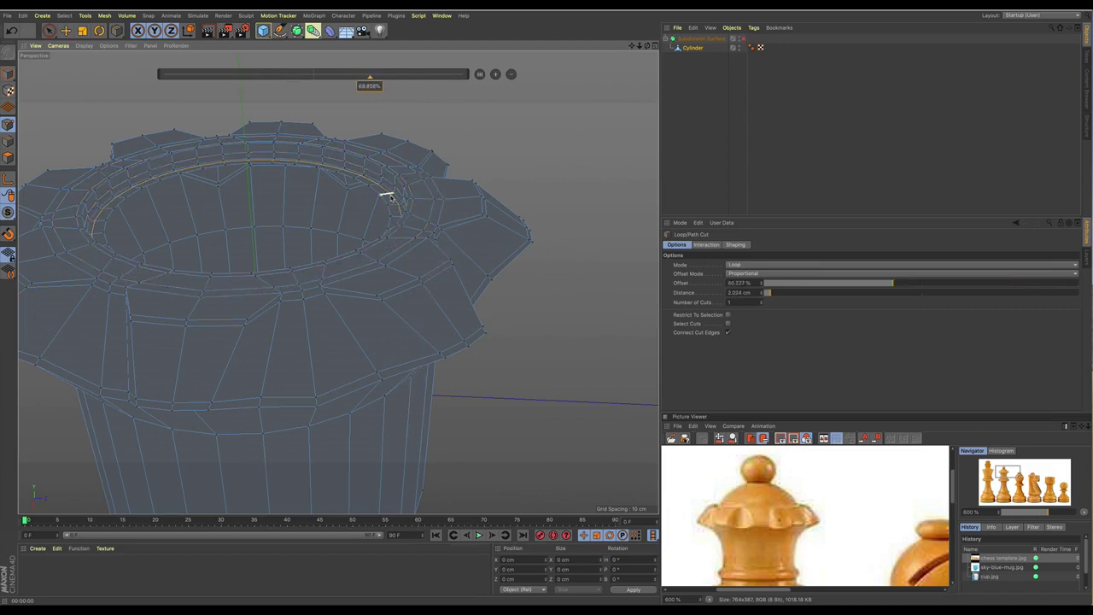
# Step: Leave Loop/Path Cut, preview the smoothed head in an interactive render region, and return to the unsmoothed mesh
pyautogui.scroll(-1, 437, 244)
pyautogui.keyDown('alt'); pyautogui.moveTo(441, 252); pyautogui.dragTo(401, 232); pyautogui.keyUp('alt')
pyautogui.press('space')
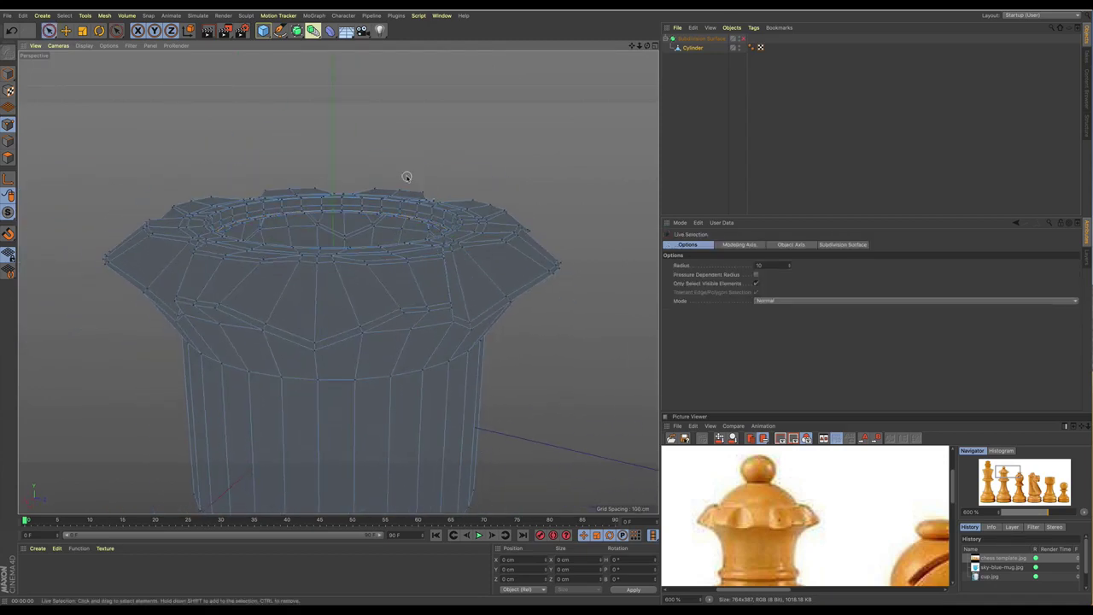
pyautogui.press('q')
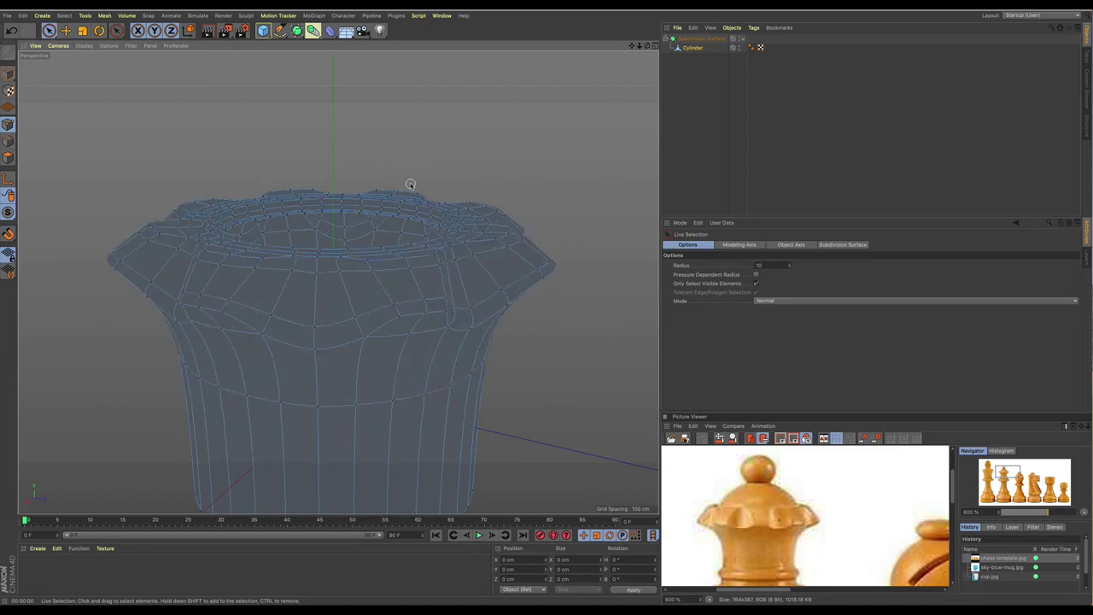
pyautogui.hotkey('alt', 'r')
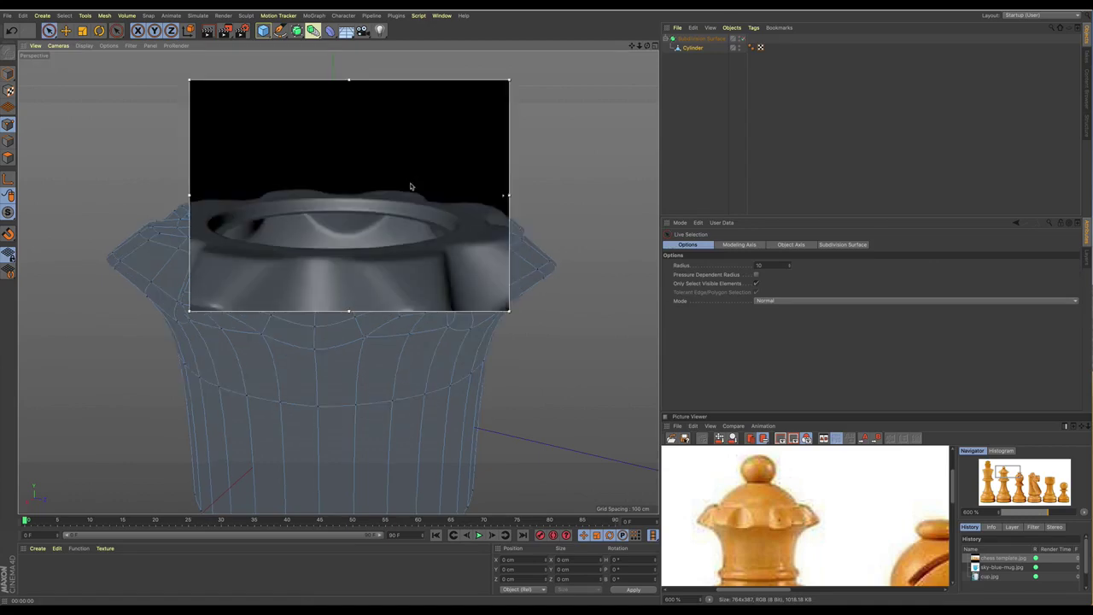
pyautogui.scroll(-6, 401, 222)
pyautogui.keyDown('alt'); pyautogui.moveTo(345, 328); pyautogui.dragTo(339, 283, button='middle'); pyautogui.keyUp('alt')
pyautogui.keyDown('alt'); pyautogui.moveTo(389, 190); pyautogui.dragTo(411, 205); pyautogui.keyUp('alt')
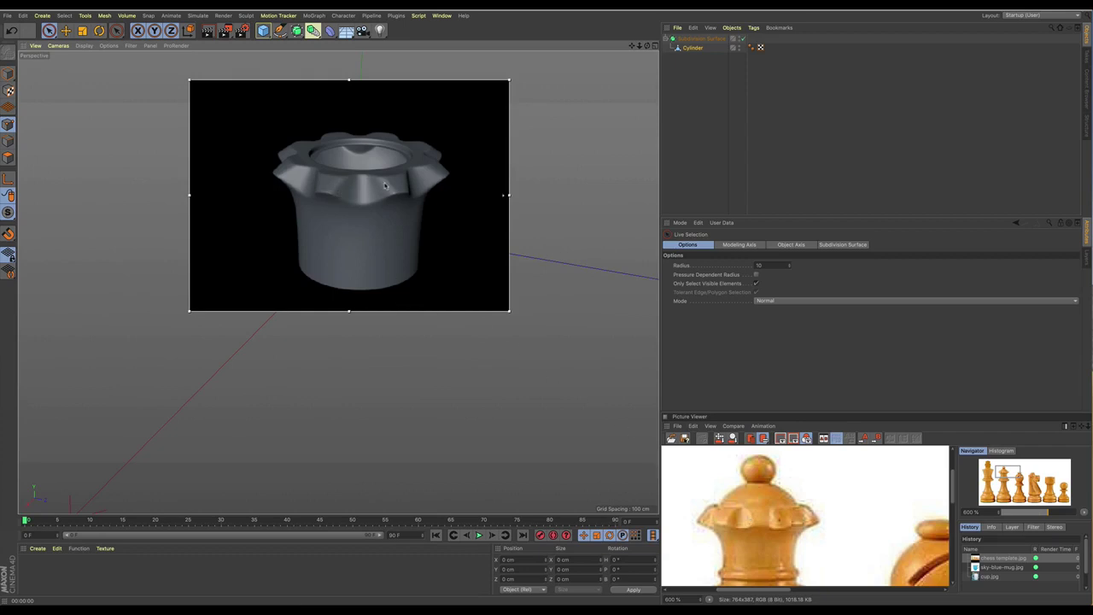
pyautogui.scroll(1, 381, 209)
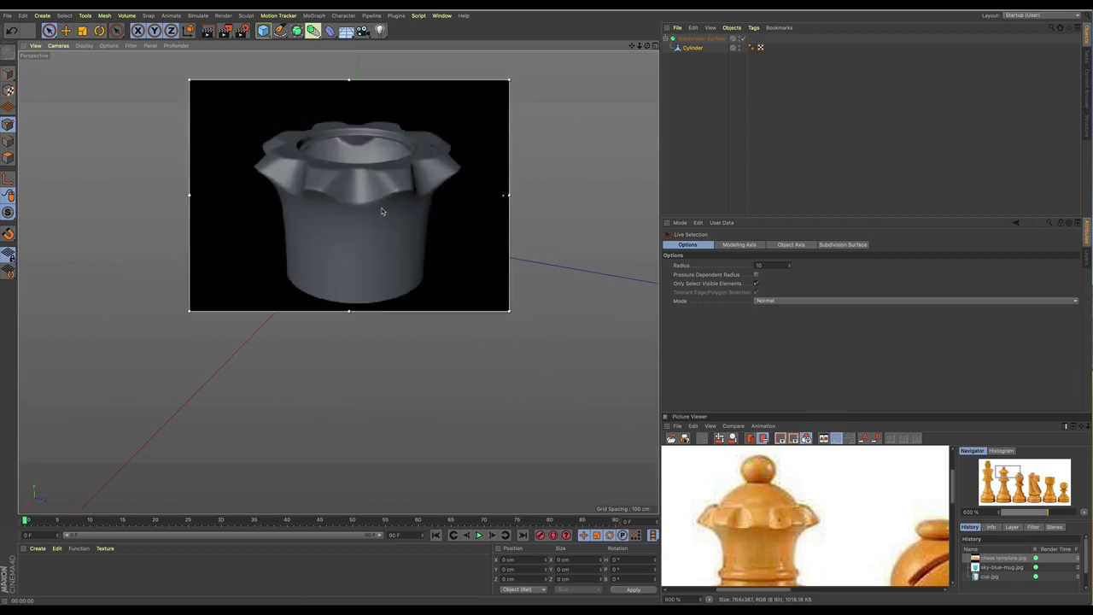
pyautogui.hotkey('alt', 'r')
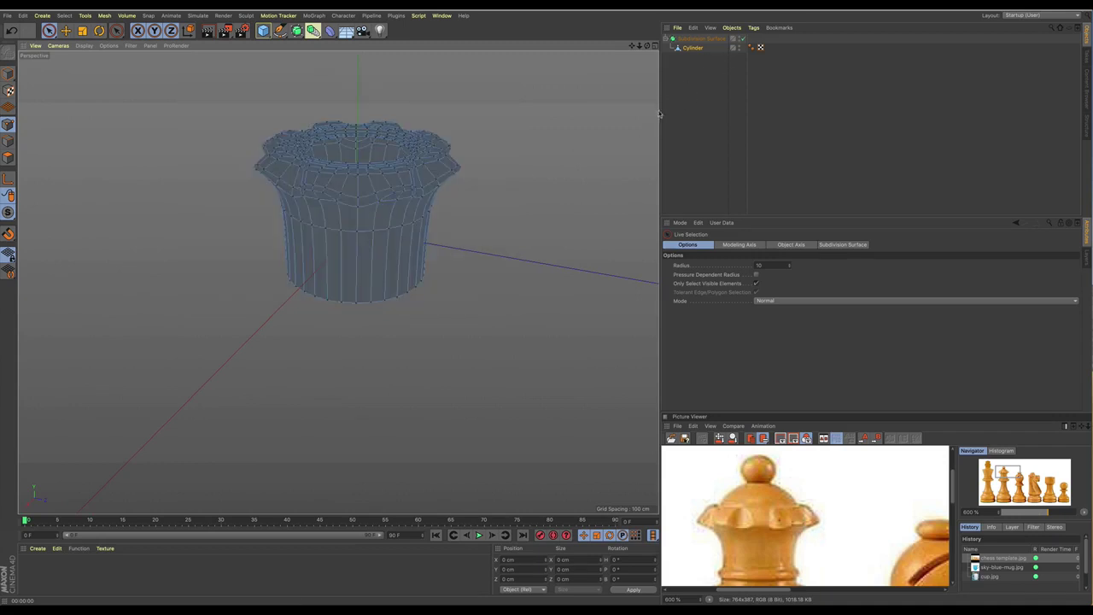
pyautogui.press('q')
# Step: Add short supporting loop cuts with Loop/Path Cut beside the lower corners of the flat faces on the first teeth
pyautogui.scroll(1, 357, 189)
pyautogui.scroll(1, 357, 190)
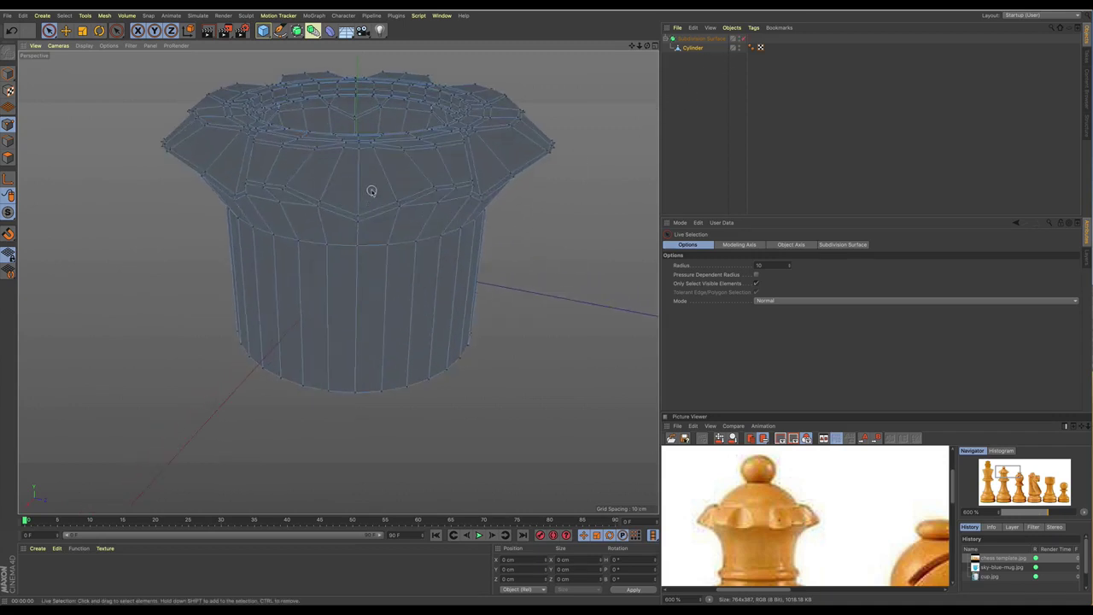
pyautogui.scroll(2, 371, 188)
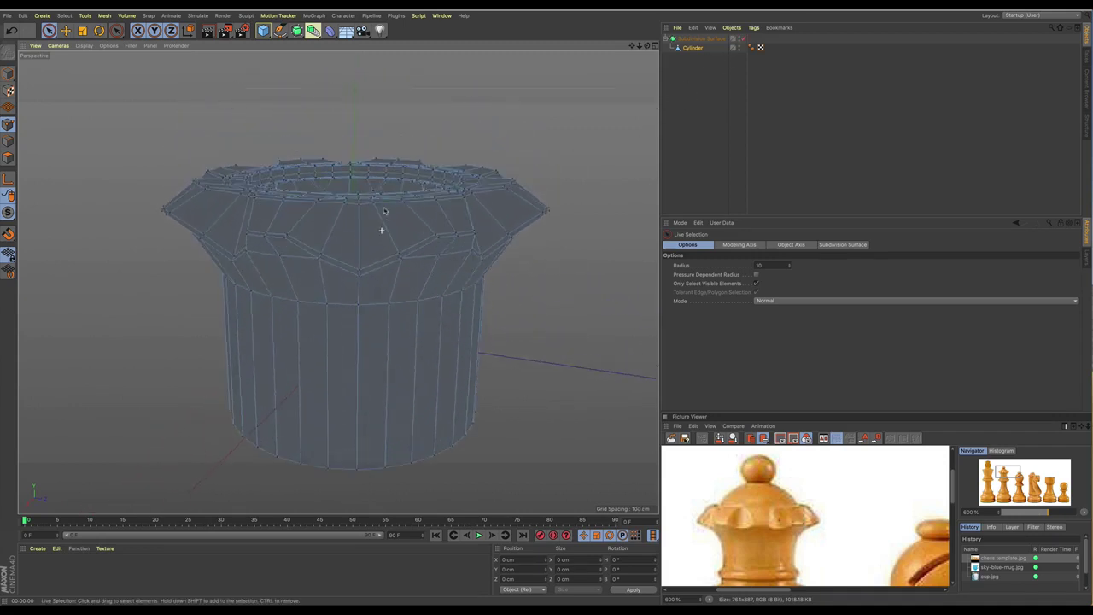
pyautogui.keyDown('alt'); pyautogui.moveTo(384, 210); pyautogui.dragTo(386, 206); pyautogui.keyUp('alt')
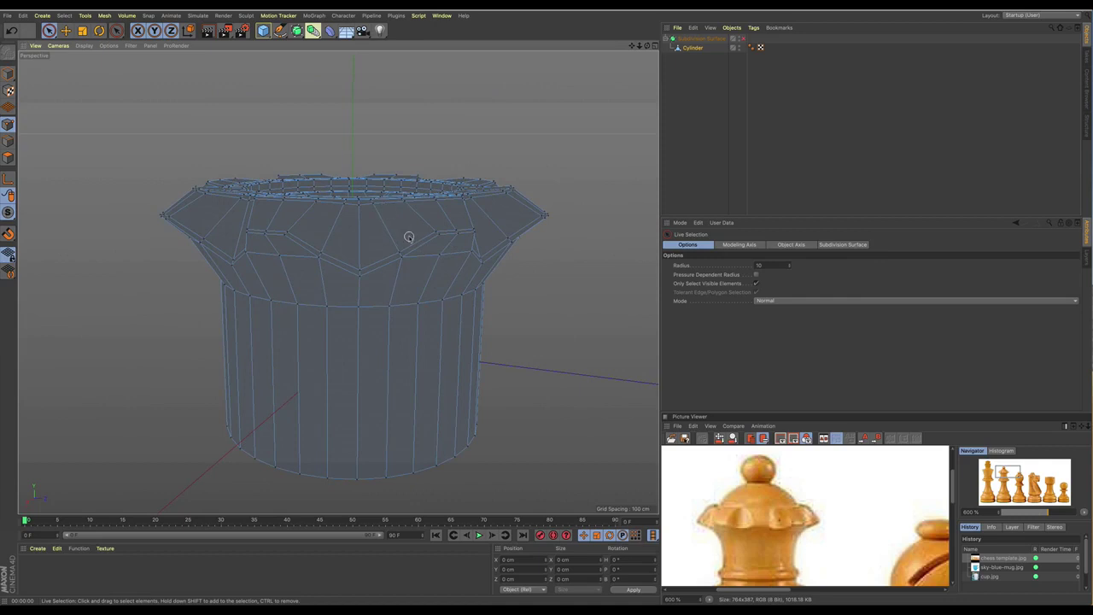
pyautogui.press('k')
pyautogui.press('l')
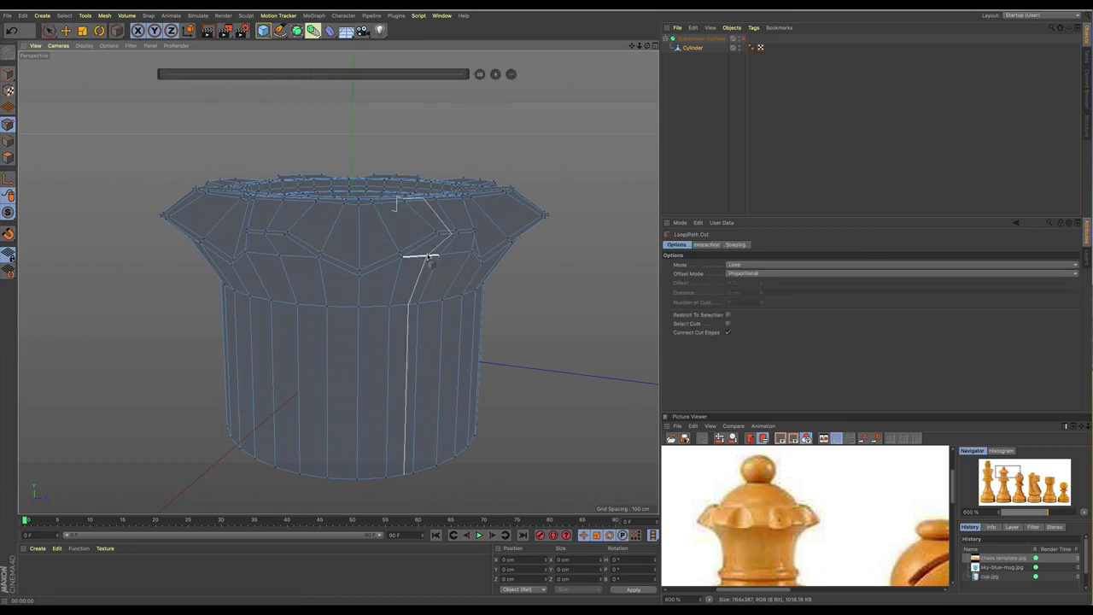
pyautogui.click(434, 240)
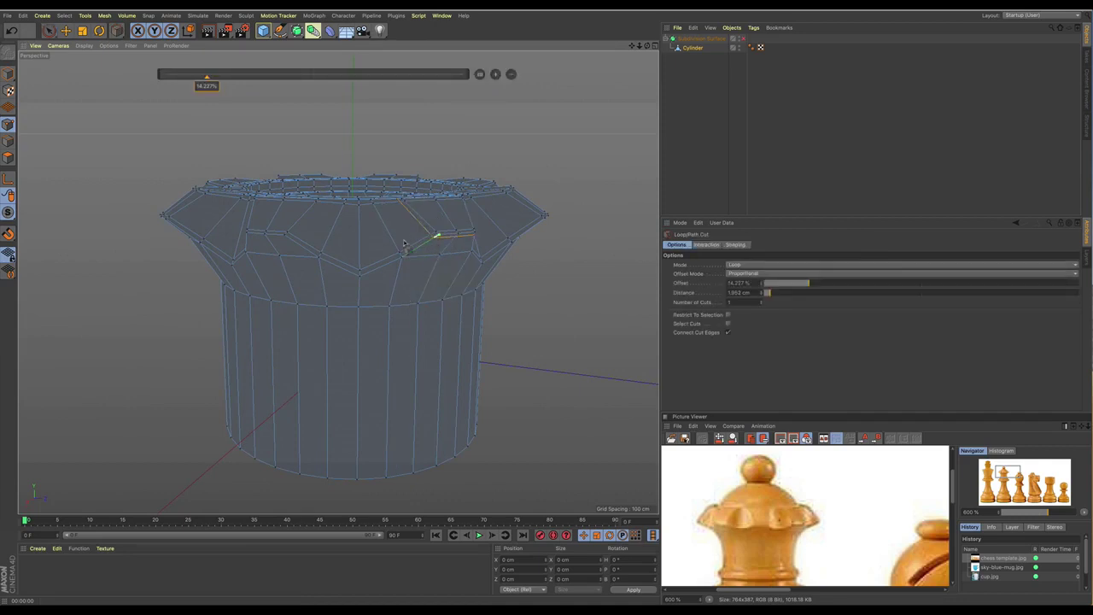
pyautogui.click(293, 244)
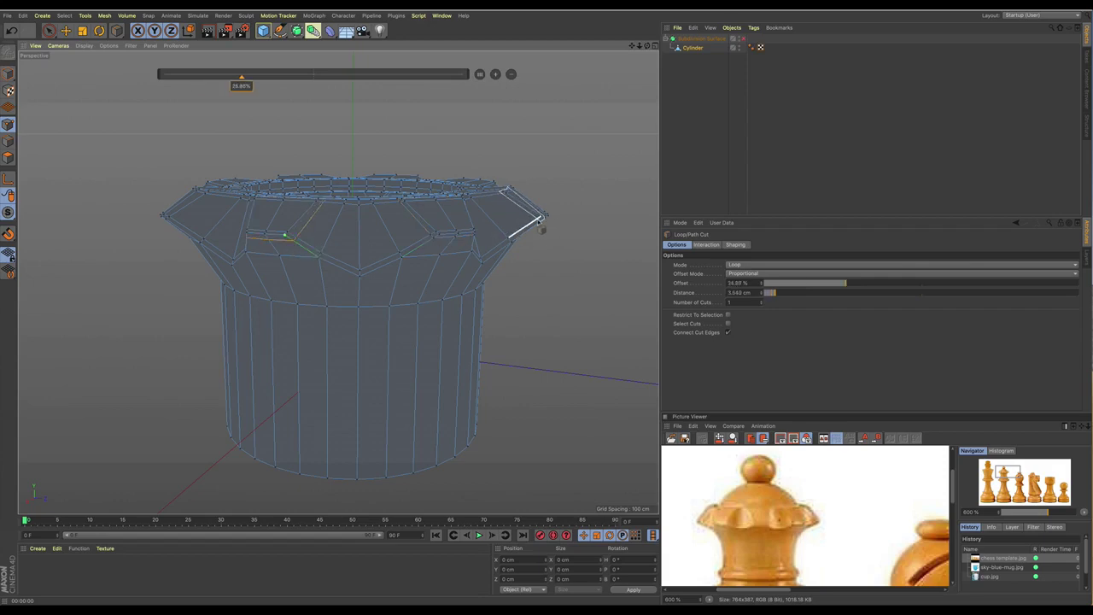
pyautogui.click(543, 225)
pyautogui.keyDown('alt'); pyautogui.moveTo(553, 229); pyautogui.dragTo(462, 247); pyautogui.keyUp('alt')
pyautogui.keyDown('alt'); pyautogui.moveTo(556, 256); pyautogui.dragTo(427, 248); pyautogui.keyUp('alt')
pyautogui.click(414, 239)
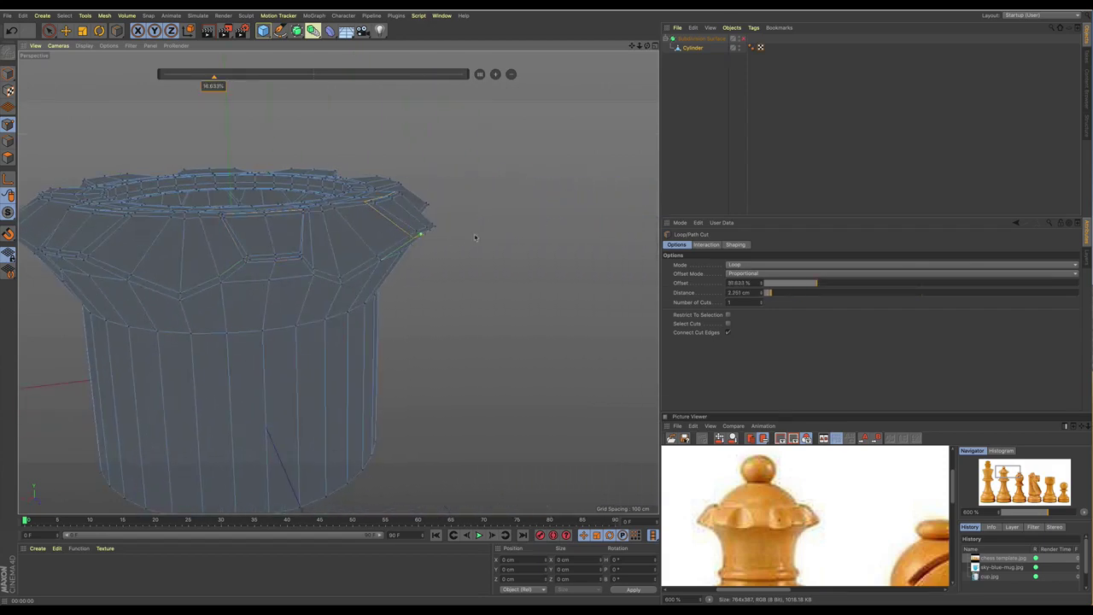
# Step: Add matching supporting loop cuts on the flat faces of the remaining teeth around the flare, and leave Loop/Path Cut
pyautogui.keyDown('alt'); pyautogui.moveTo(589, 235); pyautogui.dragTo(519, 231); pyautogui.keyUp('alt')
pyautogui.keyDown('alt'); pyautogui.moveTo(519, 232); pyautogui.dragTo(442, 235, button='middle'); pyautogui.keyUp('alt')
pyautogui.keyDown('alt'); pyautogui.moveTo(443, 234); pyautogui.dragTo(447, 243); pyautogui.keyUp('alt')
pyautogui.click(420, 249)
pyautogui.keyDown('alt'); pyautogui.moveTo(512, 246); pyautogui.dragTo(401, 245); pyautogui.keyUp('alt')
pyautogui.click(559, 234)
pyautogui.keyDown('alt'); pyautogui.moveTo(587, 252); pyautogui.dragTo(497, 240); pyautogui.keyUp('alt')
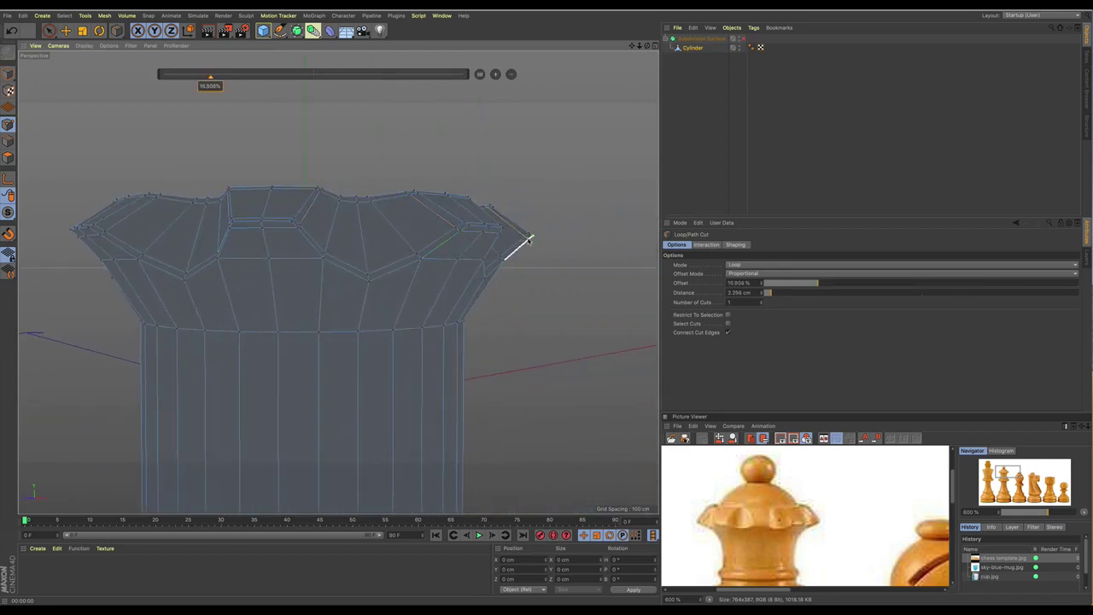
pyautogui.keyDown('alt'); pyautogui.moveTo(336, 281); pyautogui.dragTo(192, 287); pyautogui.keyUp('alt')
pyautogui.scroll(-3, 546, 234)
pyautogui.keyDown('alt'); pyautogui.moveTo(551, 233); pyautogui.dragTo(462, 239, button='middle'); pyautogui.keyUp('alt')
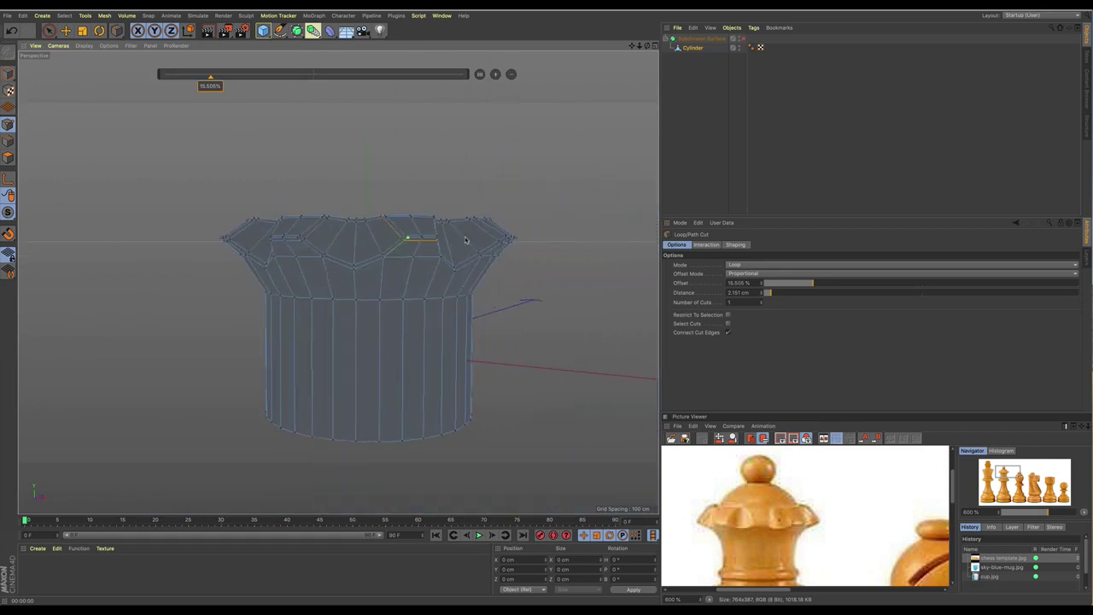
pyautogui.keyDown('alt'); pyautogui.moveTo(476, 251); pyautogui.dragTo(338, 281); pyautogui.keyUp('alt')
pyautogui.click(503, 244)
pyautogui.scroll(-1, 539, 241)
pyautogui.scroll(-3, 539, 241)
pyautogui.keyDown('alt'); pyautogui.moveTo(630, 253); pyautogui.dragTo(580, 247, button='middle'); pyautogui.keyUp('alt')
pyautogui.press('space')
# Step: Preview the sharpened teeth with the Subdivision Surface on in an interactive render region, from above and from the side
pyautogui.keyDown('alt'); pyautogui.moveTo(496, 262); pyautogui.dragTo(521, 274); pyautogui.keyUp('alt')
pyautogui.hotkey('alt', 'r')
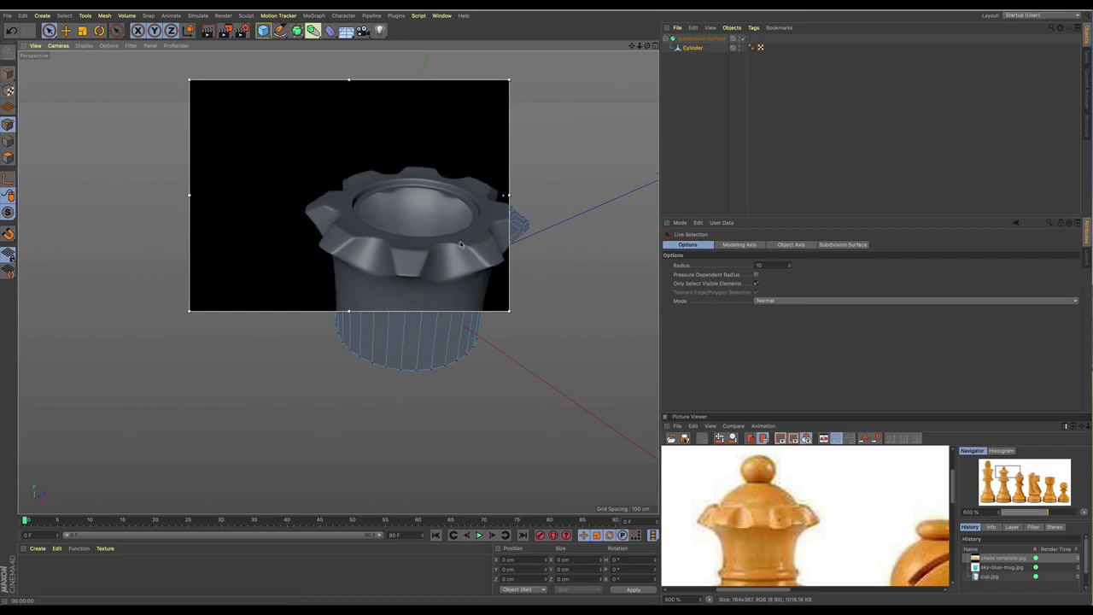
pyautogui.moveTo(463, 249)
pyautogui.keyDown('alt'); pyautogui.mouseDown(button='middle')
pyautogui.moveTo(394, 218)
pyautogui.moveTo(405, 221)
pyautogui.mouseUp(button='middle'); pyautogui.keyUp('alt')
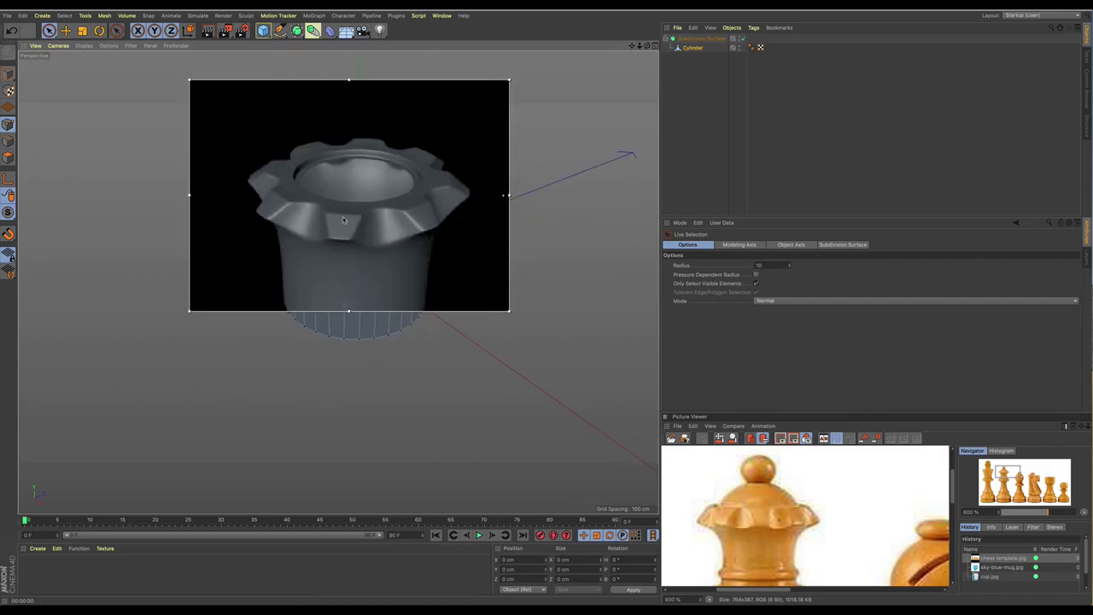
pyautogui.keyDown('alt'); pyautogui.moveTo(370, 239); pyautogui.dragTo(393, 209); pyautogui.keyUp('alt')
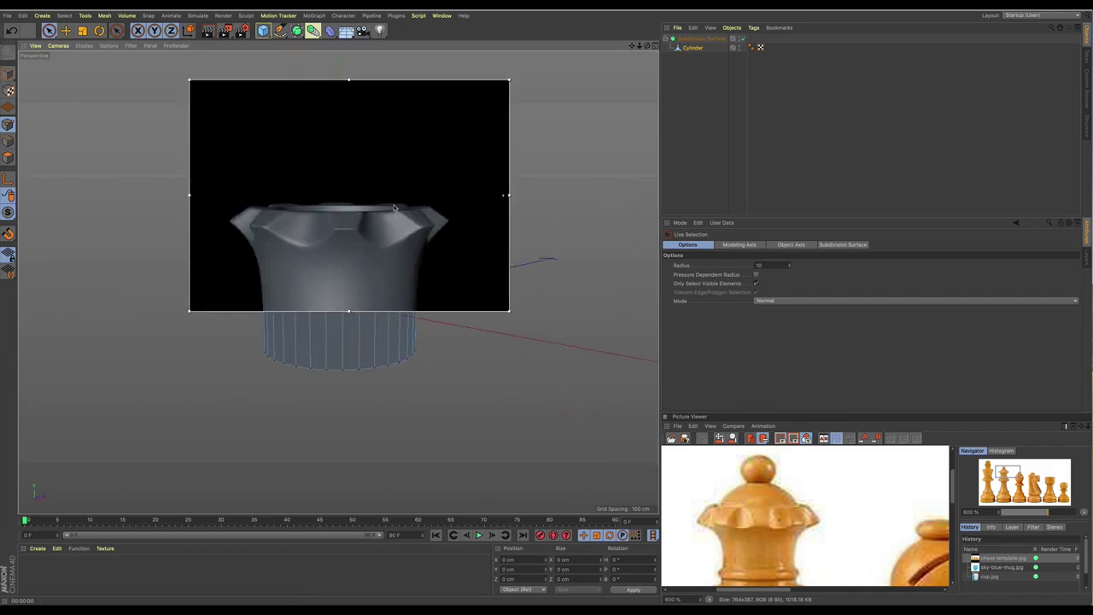
pyautogui.scroll(-3, 394, 208)
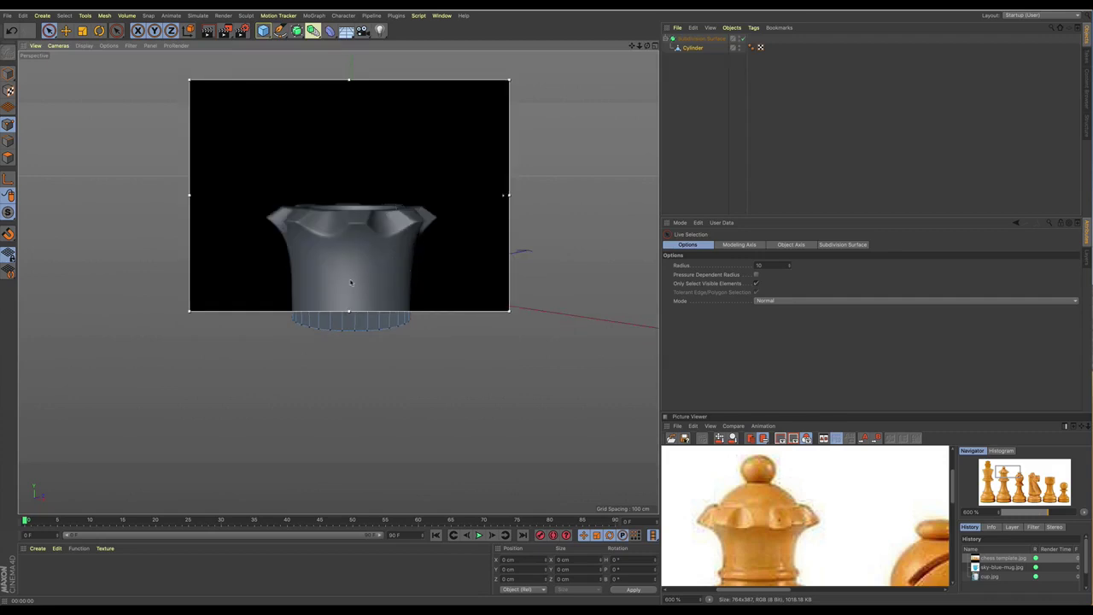
pyautogui.hotkey('alt', 'r')
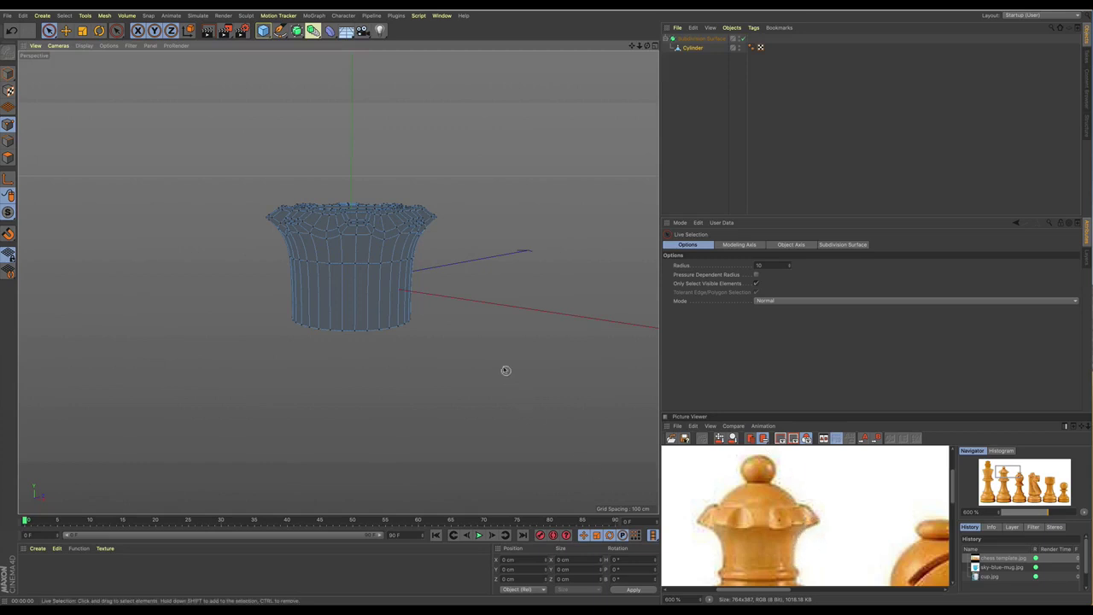
# Step: Add a Sphere primitive and raise it along the vertical axis above the scalloped rim
pyautogui.keyDown('alt'); pyautogui.moveTo(432, 279); pyautogui.dragTo(566, 448); pyautogui.keyUp('alt')
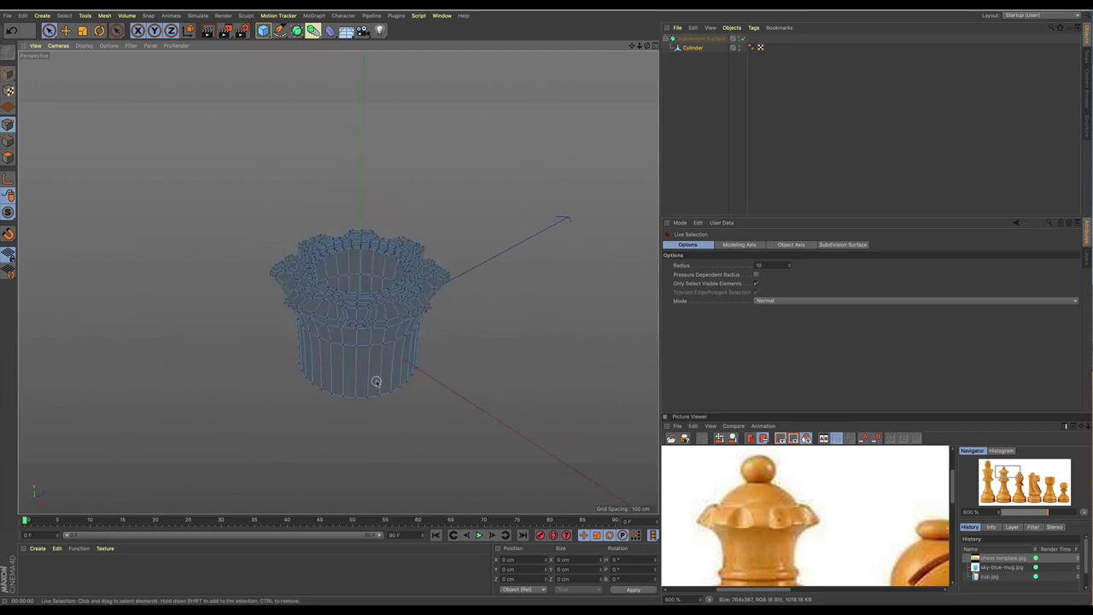
pyautogui.keyDown('alt'); pyautogui.moveTo(350, 342); pyautogui.dragTo(392, 336); pyautogui.keyUp('alt')
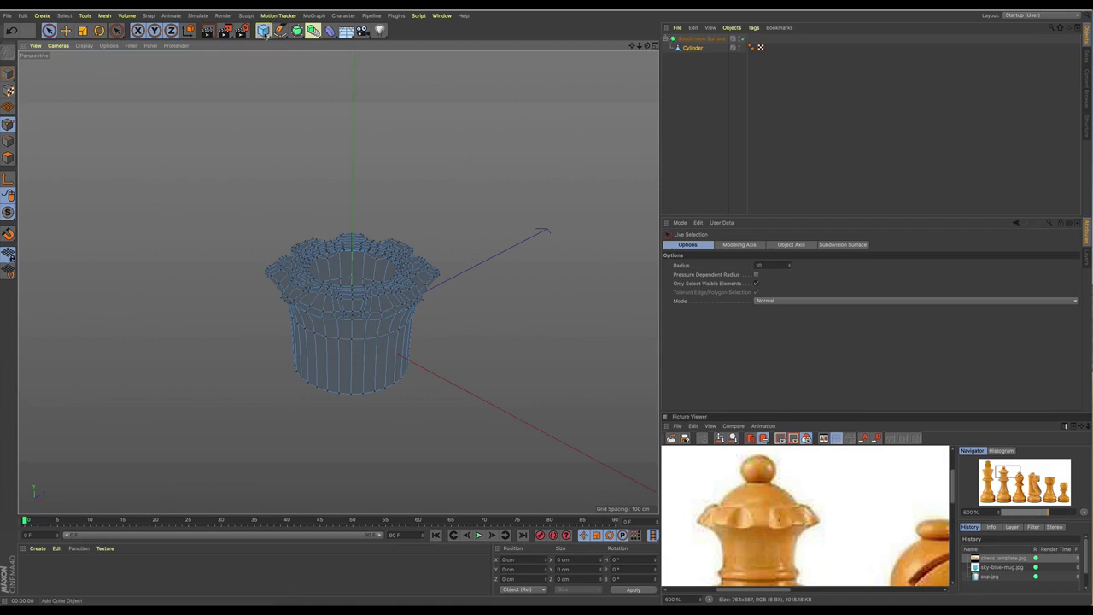
pyautogui.moveTo(264, 33); pyautogui.dragTo(440, 60)
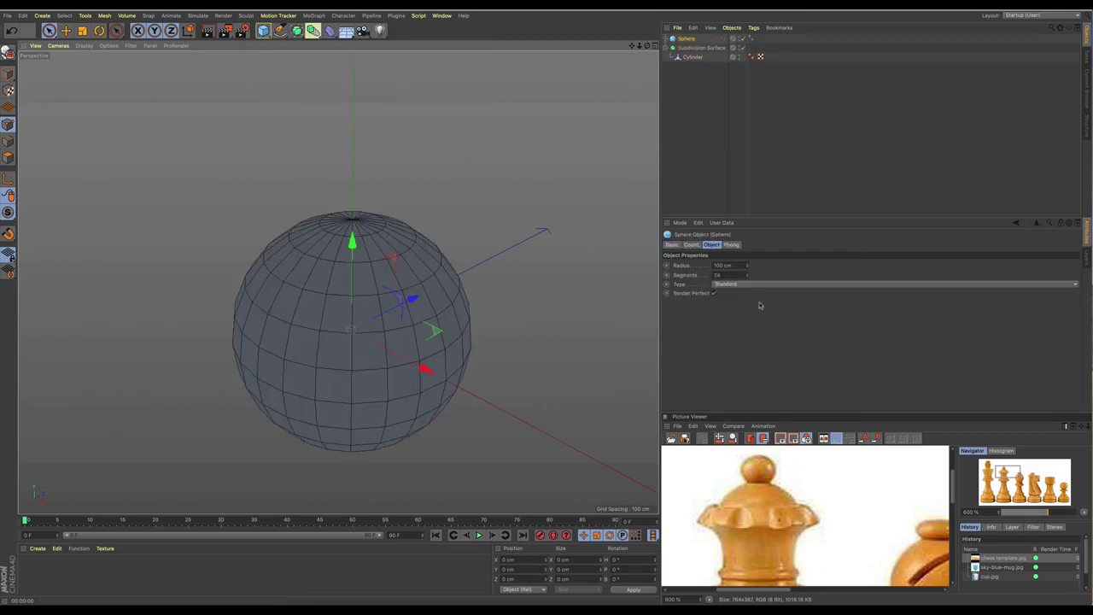
pyautogui.scroll(-3, 451, 276)
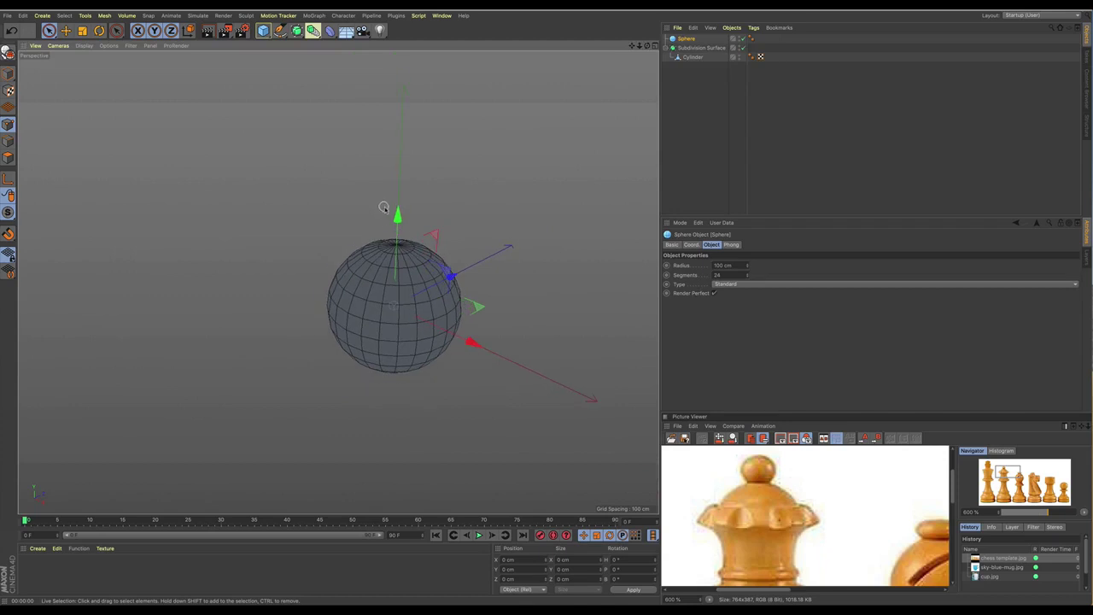
pyautogui.moveTo(385, 208); pyautogui.dragTo(386, 86)
# Step: Turn off the Subdivision Surface and select the edge loop around the inside of the cylinder's opening with Loop Selection
pyautogui.click(720, 48)
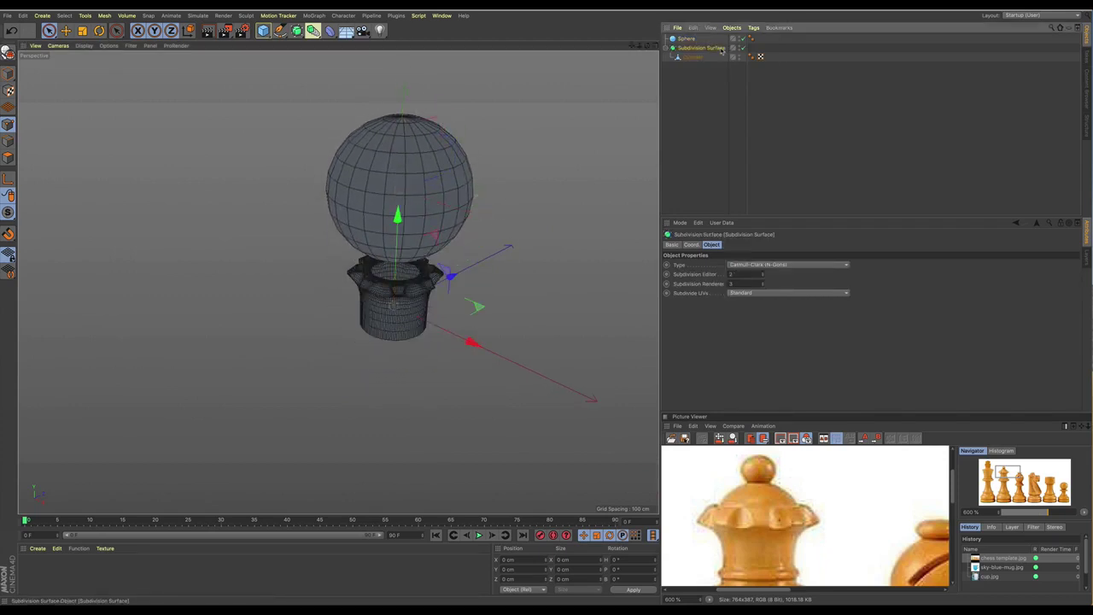
pyautogui.scroll(2, 484, 256)
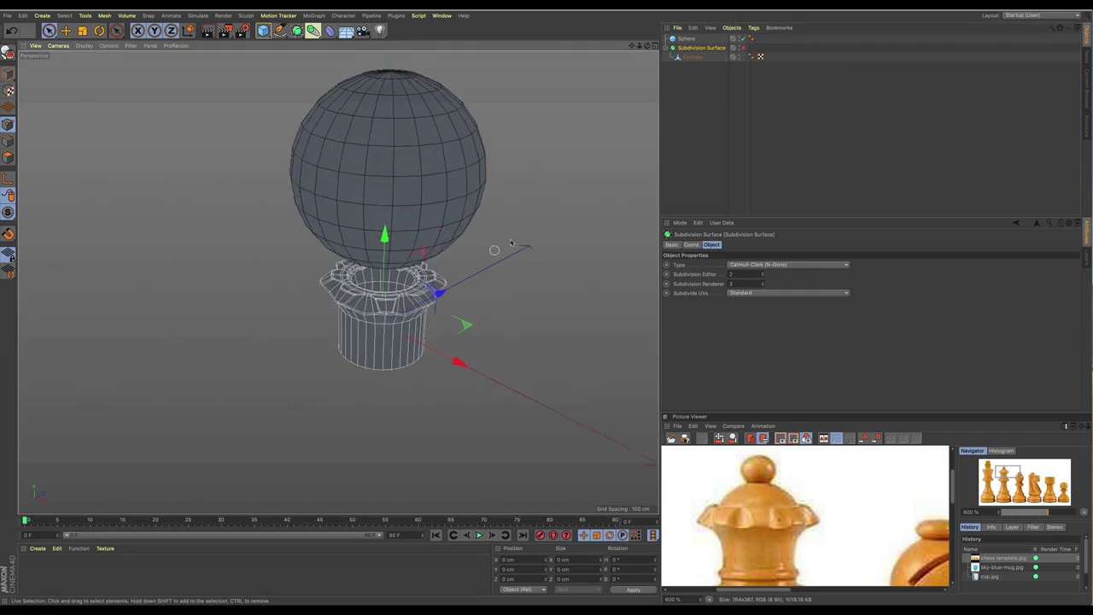
pyautogui.click(694, 57)
pyautogui.scroll(3, 384, 270)
pyautogui.scroll(3, 384, 271)
pyautogui.keyDown('alt'); pyautogui.moveTo(299, 322); pyautogui.dragTo(285, 314); pyautogui.keyUp('alt')
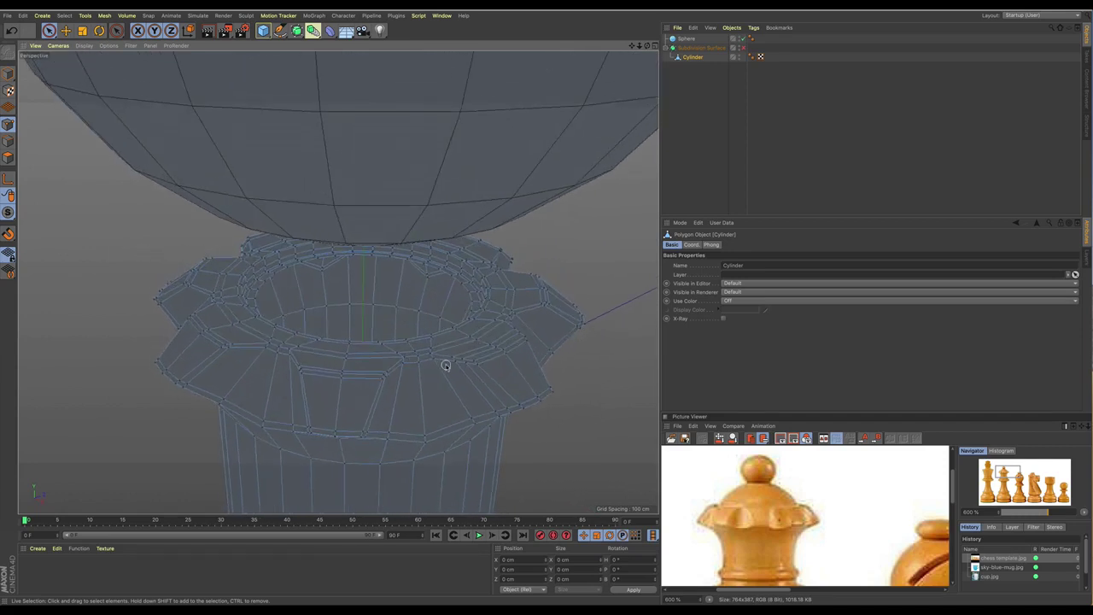
pyautogui.press('u')
pyautogui.press('l')
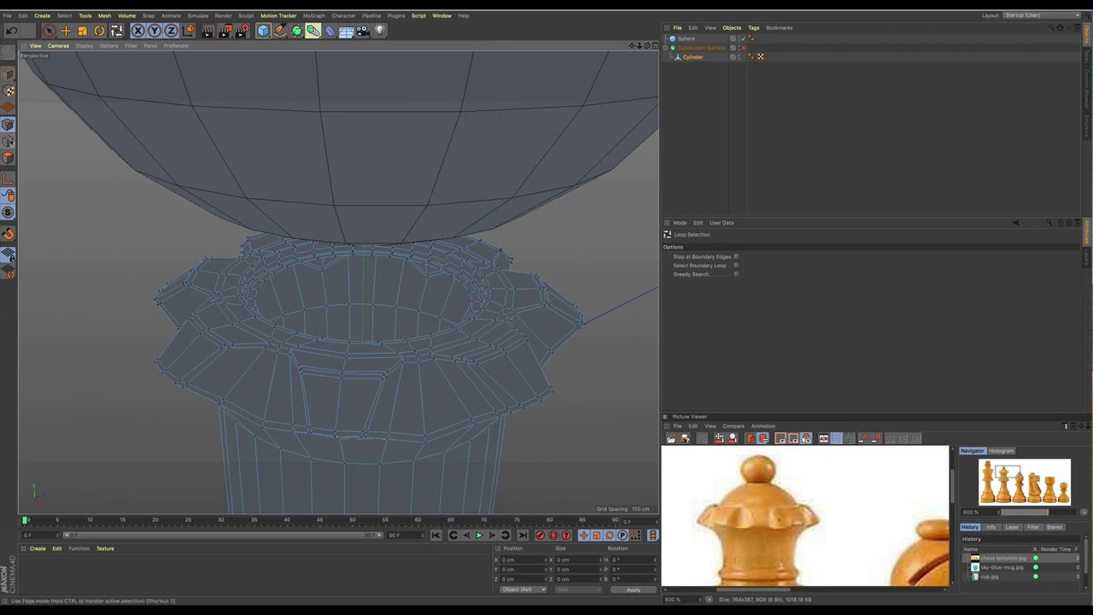
pyautogui.click(8, 141)
pyautogui.click(274, 284)
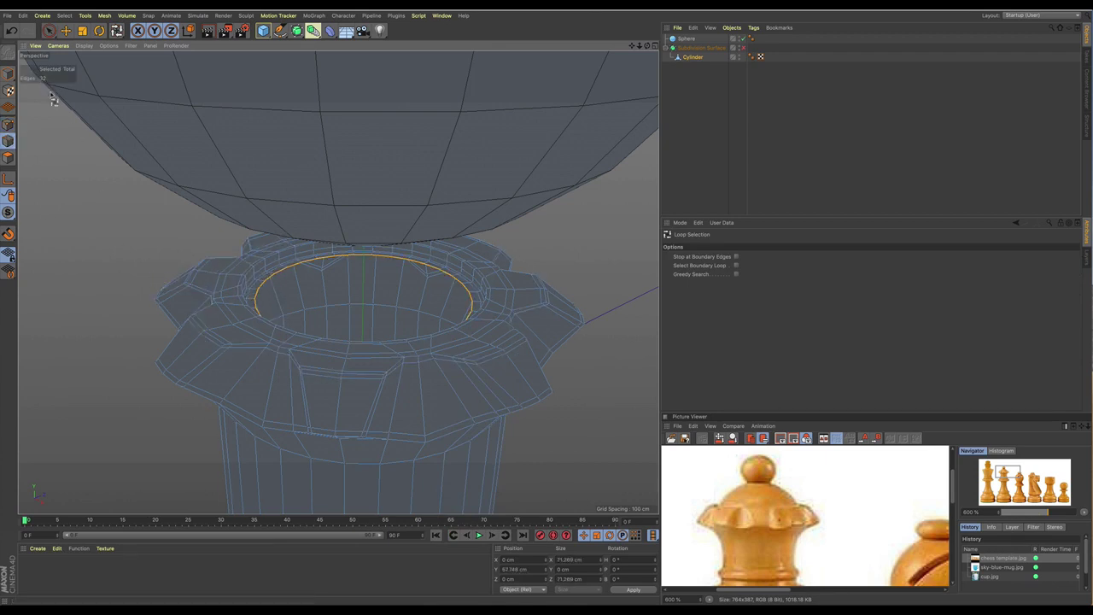
# Step: Set the sphere to 32 segments and change its type to Hemisphere
pyautogui.click(688, 39)
pyautogui.doubleClick(724, 275)
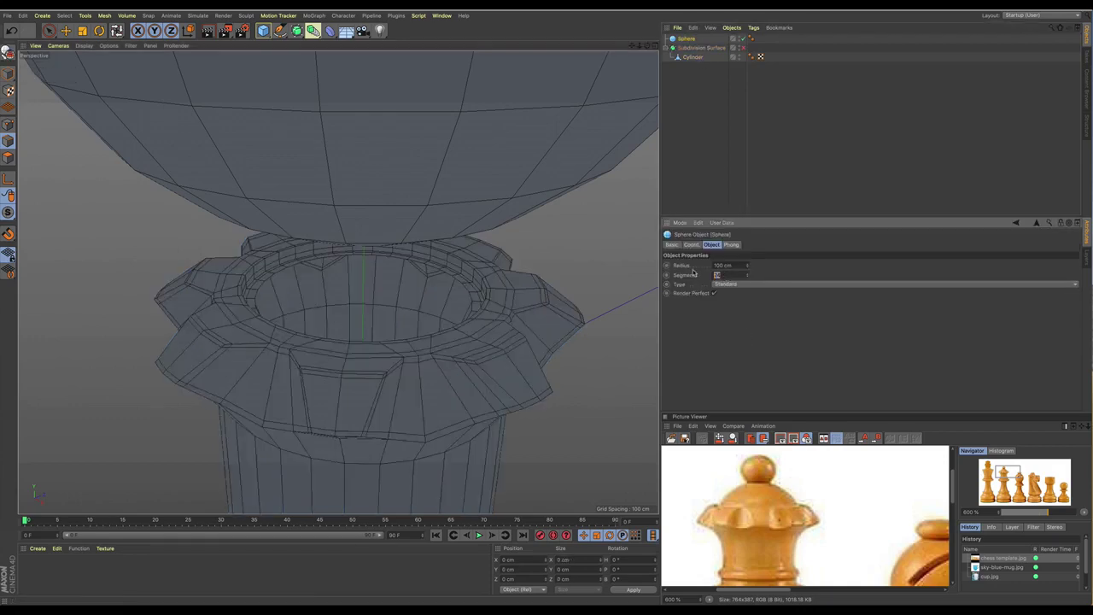
pyautogui.write('32')
pyautogui.press('Return')
pyautogui.scroll(-5, 363, 182)
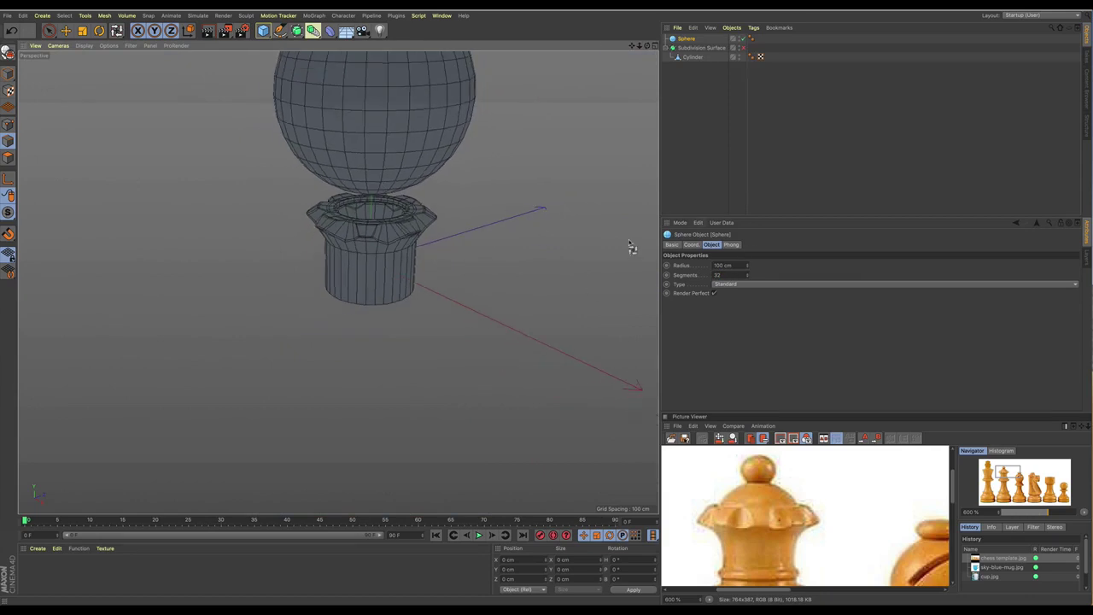
pyautogui.scroll(-1, 458, 169)
pyautogui.keyDown('alt'); pyautogui.moveTo(458, 177); pyautogui.dragTo(461, 208, button='middle'); pyautogui.keyUp('alt')
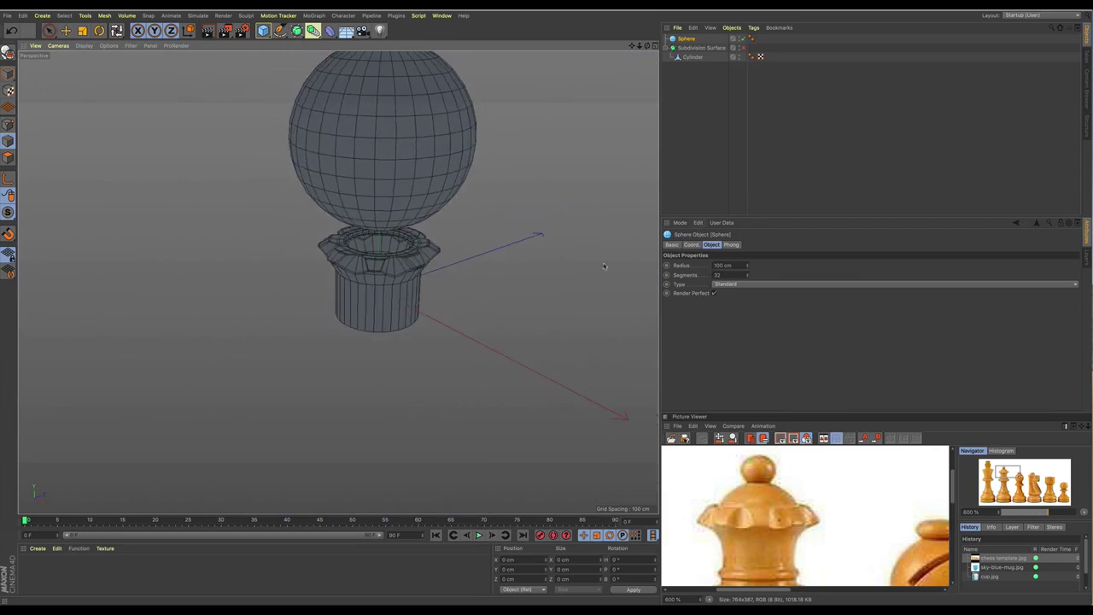
pyautogui.click(734, 288)
pyautogui.click(728, 345)
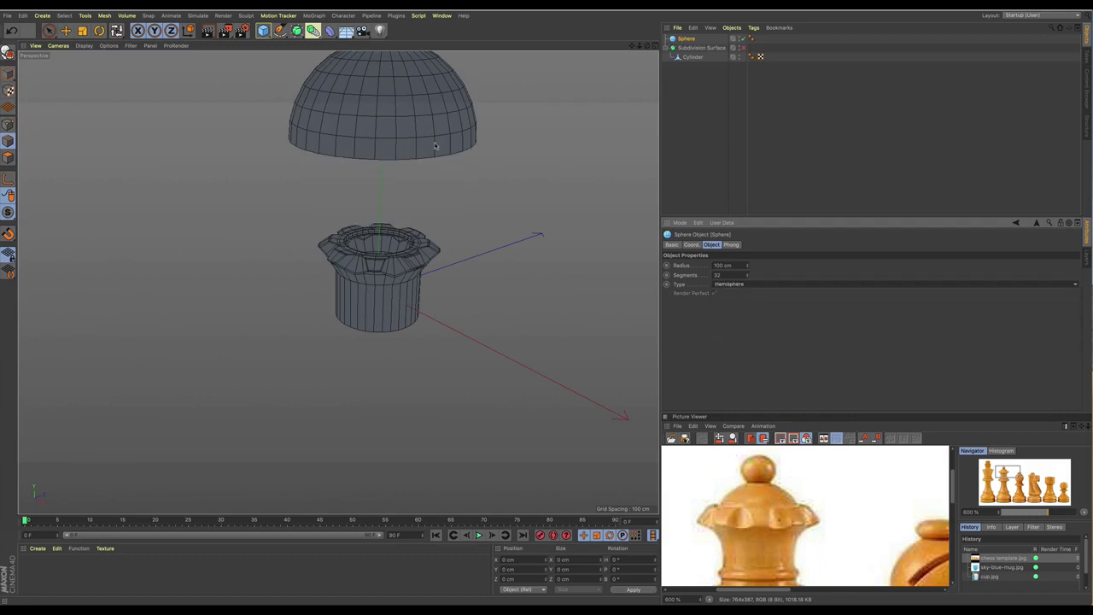
# Step: Scale the hemisphere uniformly to about 76.6 cm across and lower it along the vertical axis onto the scalloped rim
pyautogui.keyDown('alt'); pyautogui.moveTo(430, 142); pyautogui.dragTo(444, 199); pyautogui.keyUp('alt')
pyautogui.click(7, 54)
pyautogui.press('t')
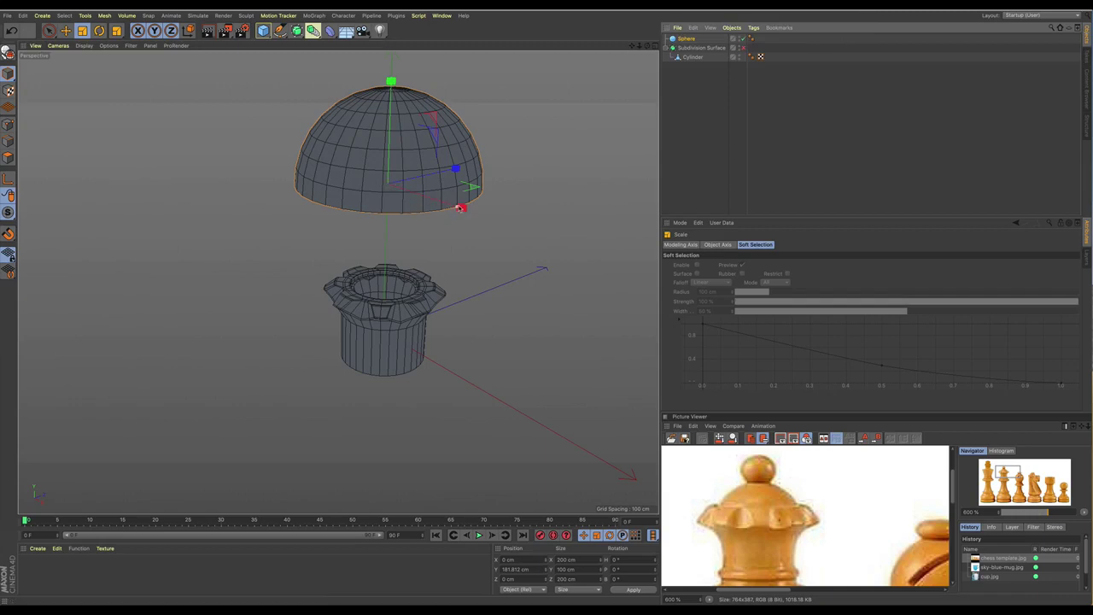
pyautogui.moveTo(460, 209); pyautogui.dragTo(413, 196)
pyautogui.press('e')
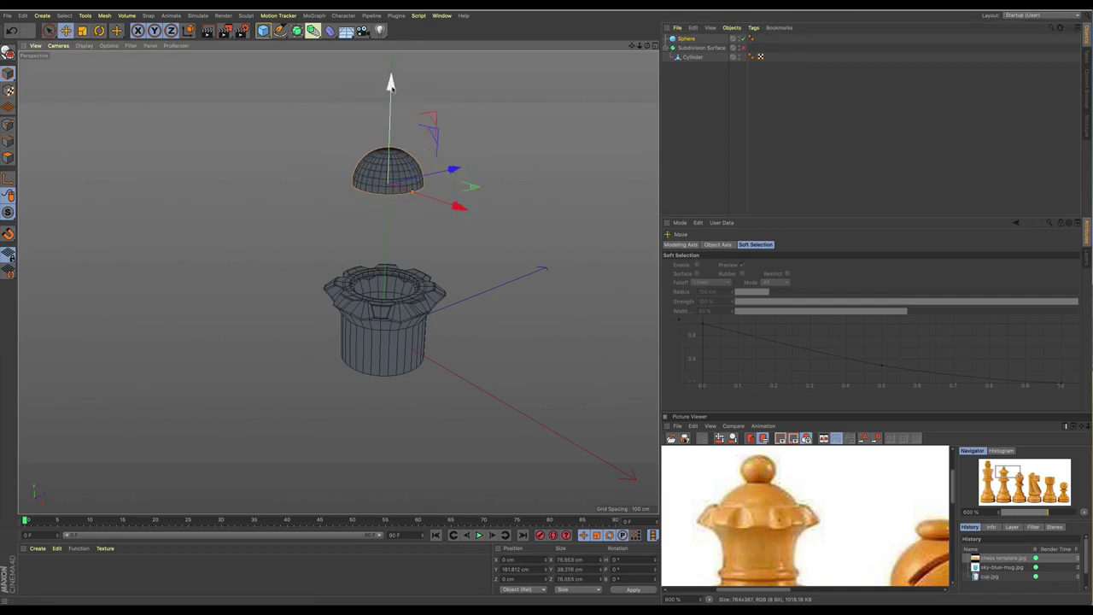
pyautogui.moveTo(391, 81); pyautogui.dragTo(397, 201)
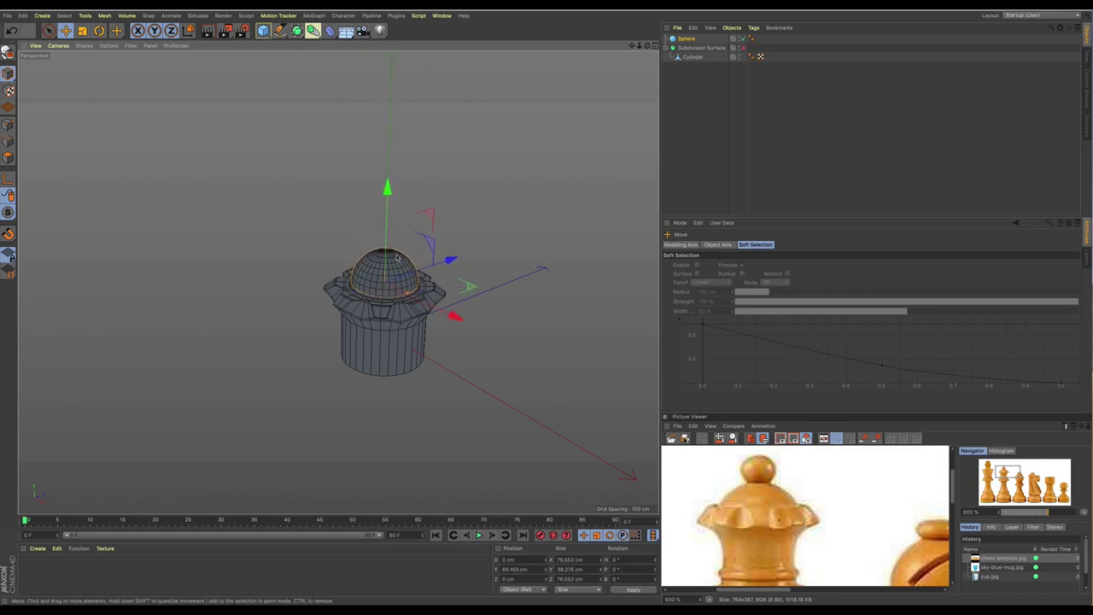
# Step: Lower the hemisphere slightly and resize it to about 71.1 cm across to fit the cylinder's opening
pyautogui.scroll(5, 387, 273)
pyautogui.keyDown('alt'); pyautogui.moveTo(389, 276); pyautogui.dragTo(356, 255); pyautogui.keyUp('alt')
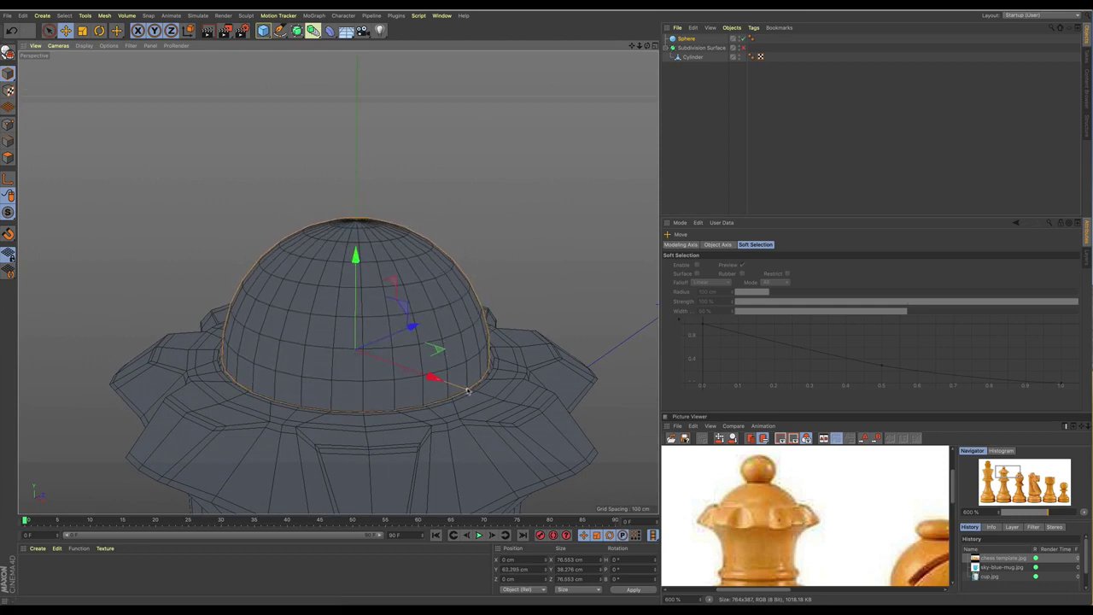
pyautogui.moveTo(466, 389); pyautogui.dragTo(451, 380)
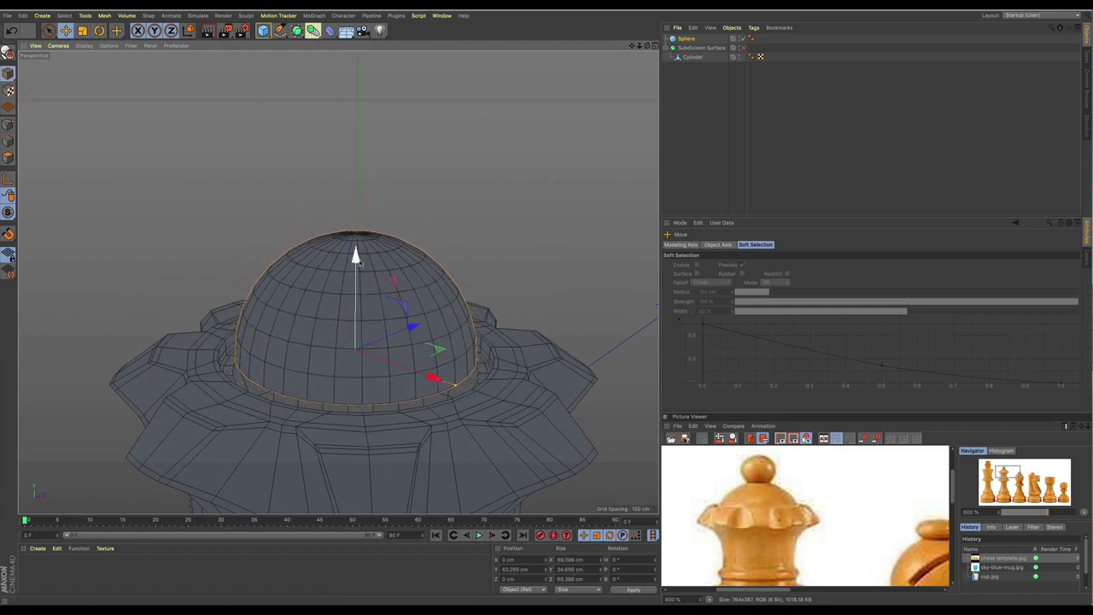
pyautogui.moveTo(356, 256); pyautogui.dragTo(356, 267)
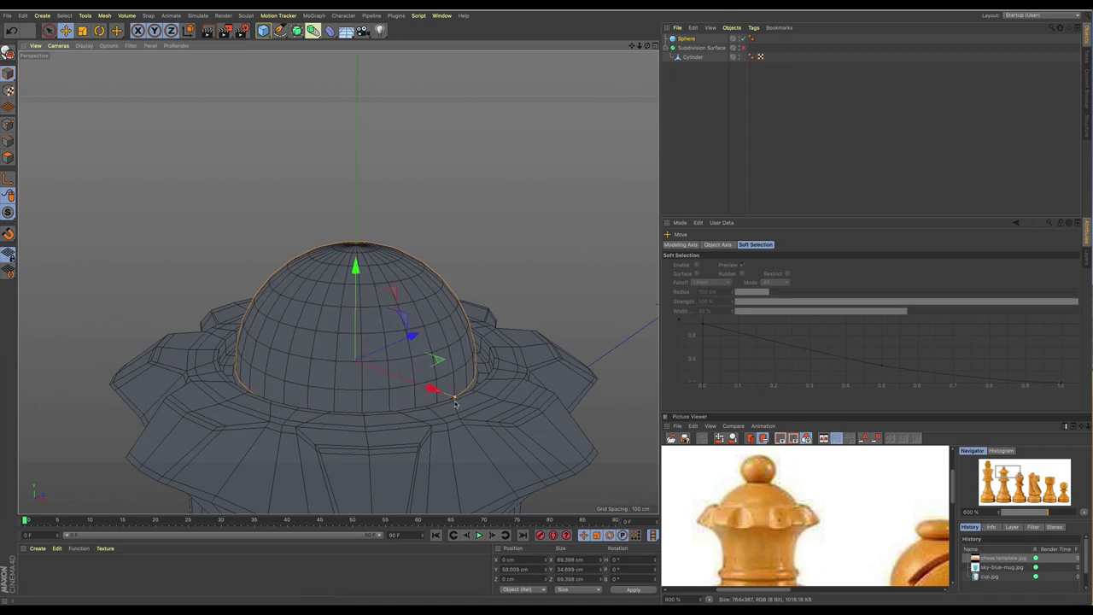
pyautogui.moveTo(455, 397); pyautogui.dragTo(459, 400)
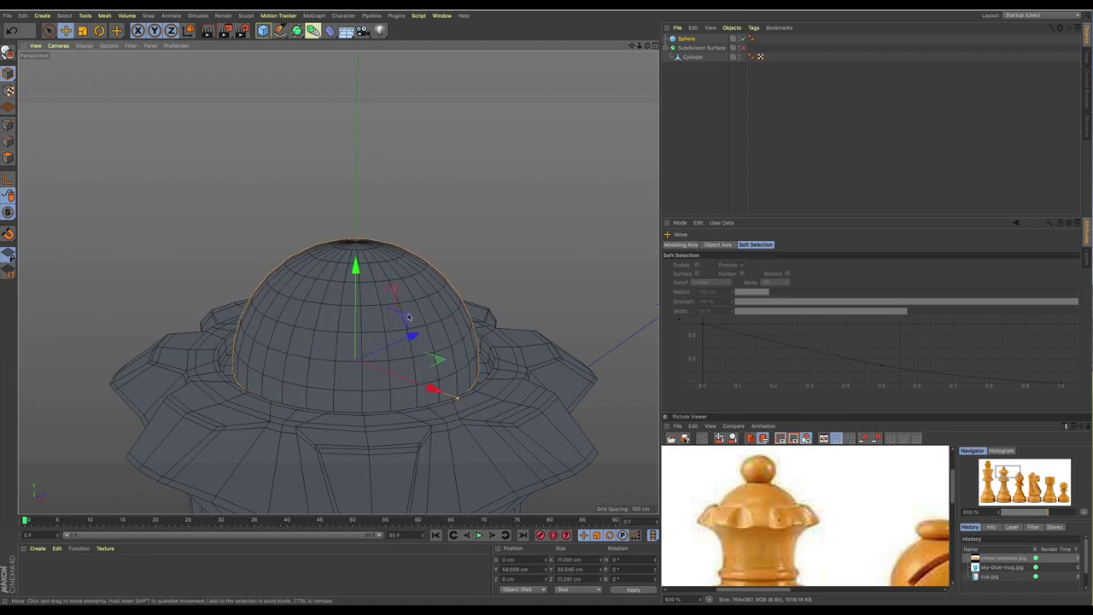
# Step: Raise the hemisphere to a height of about 79.6 cm above the rim and make it editable
pyautogui.scroll(-2, 405, 305)
pyautogui.keyDown('alt'); pyautogui.moveTo(408, 294); pyautogui.dragTo(388, 206); pyautogui.keyUp('alt')
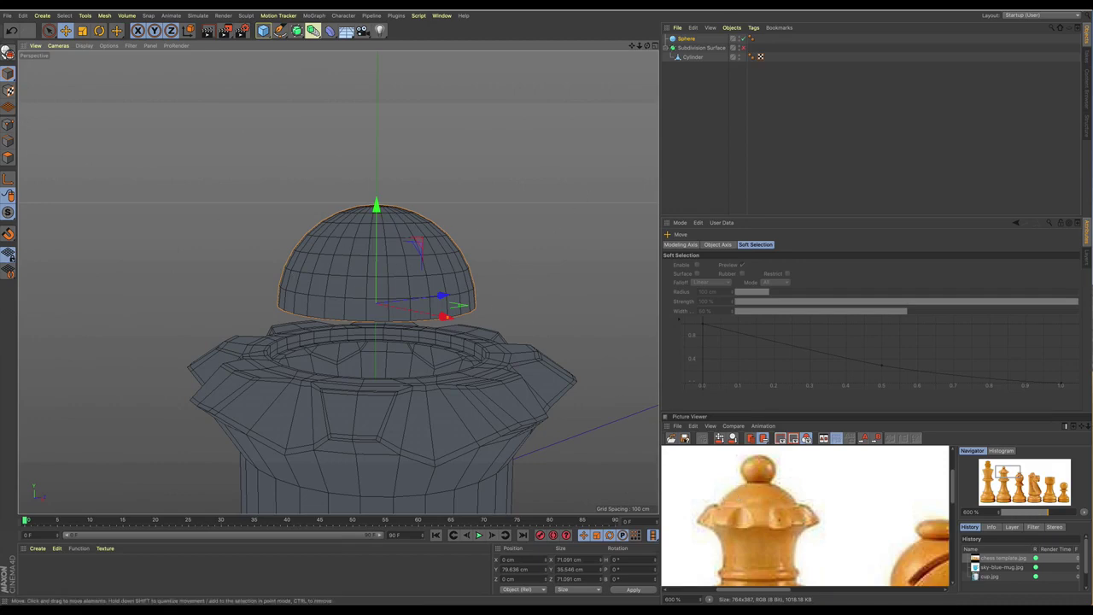
pyautogui.click(392, 317)
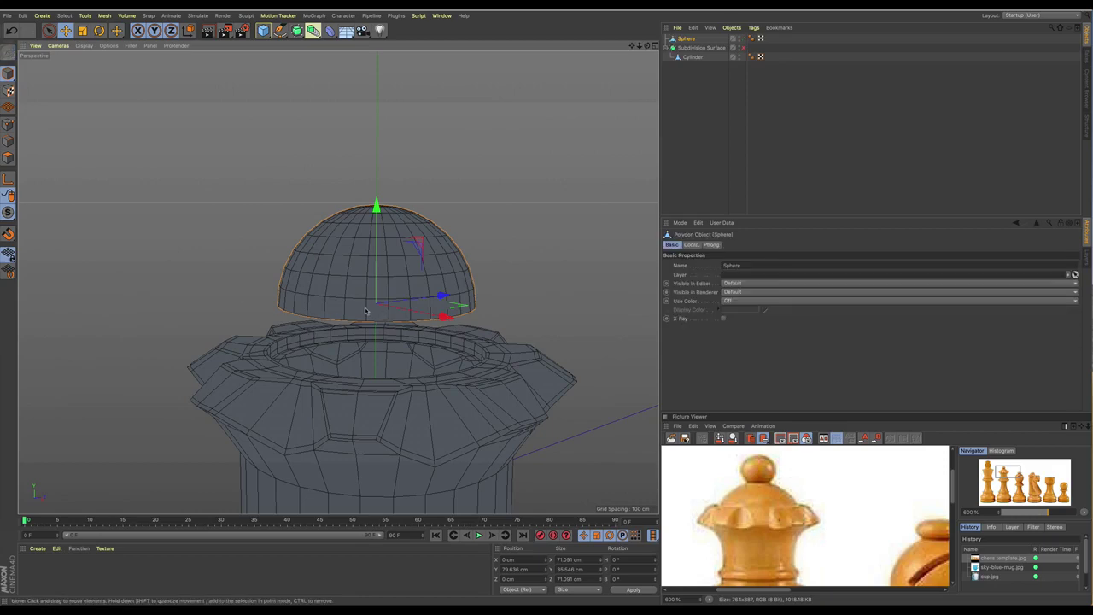
# Step: Delete the lowest polygon loop of the hemisphere and clean up the leftover points with Optimize
pyautogui.click(7, 157)
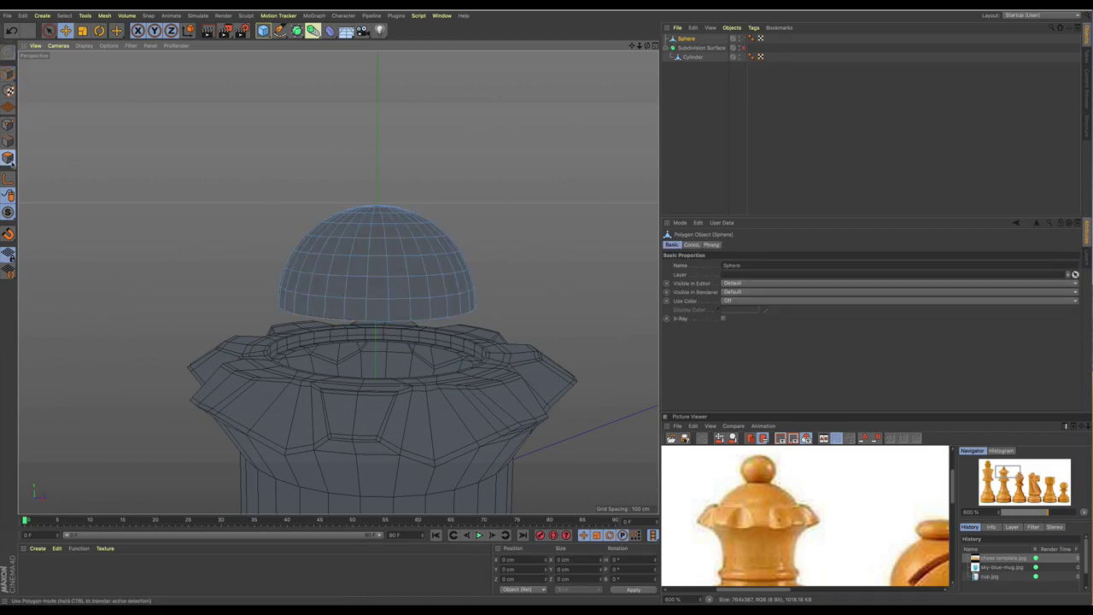
pyautogui.press('u')
pyautogui.press('l')
pyautogui.click(389, 317)
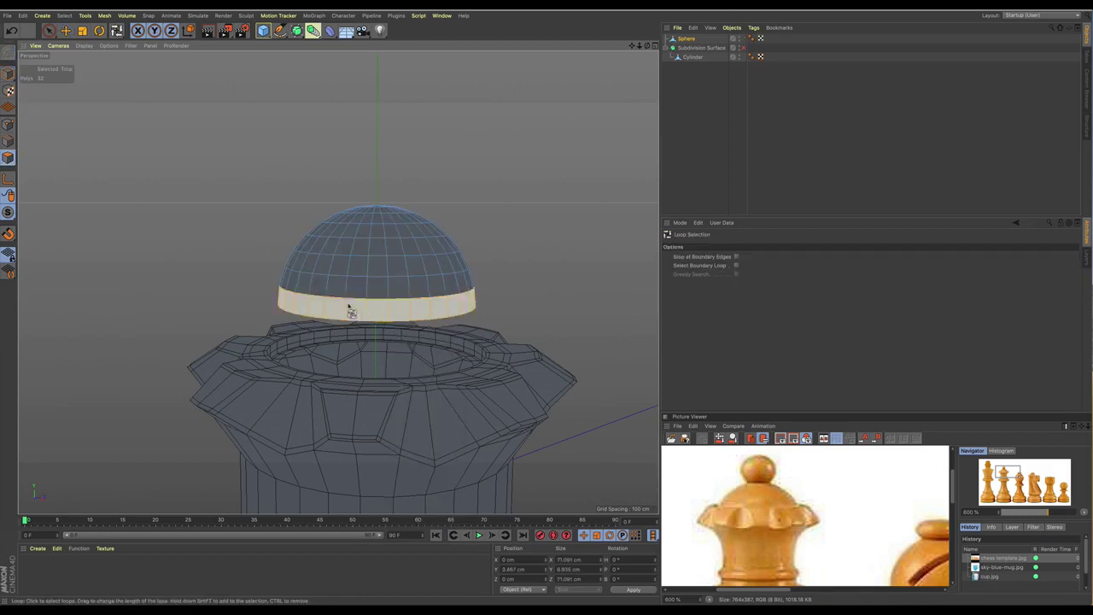
pyautogui.press('Delete')
pyautogui.rightClick(251, 229)
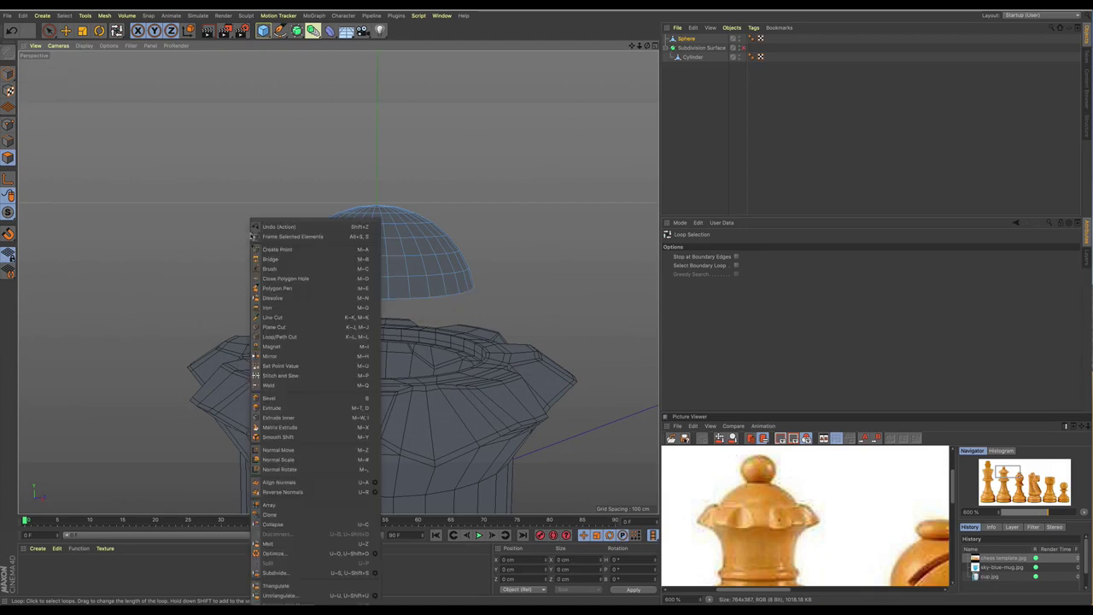
pyautogui.click(299, 545)
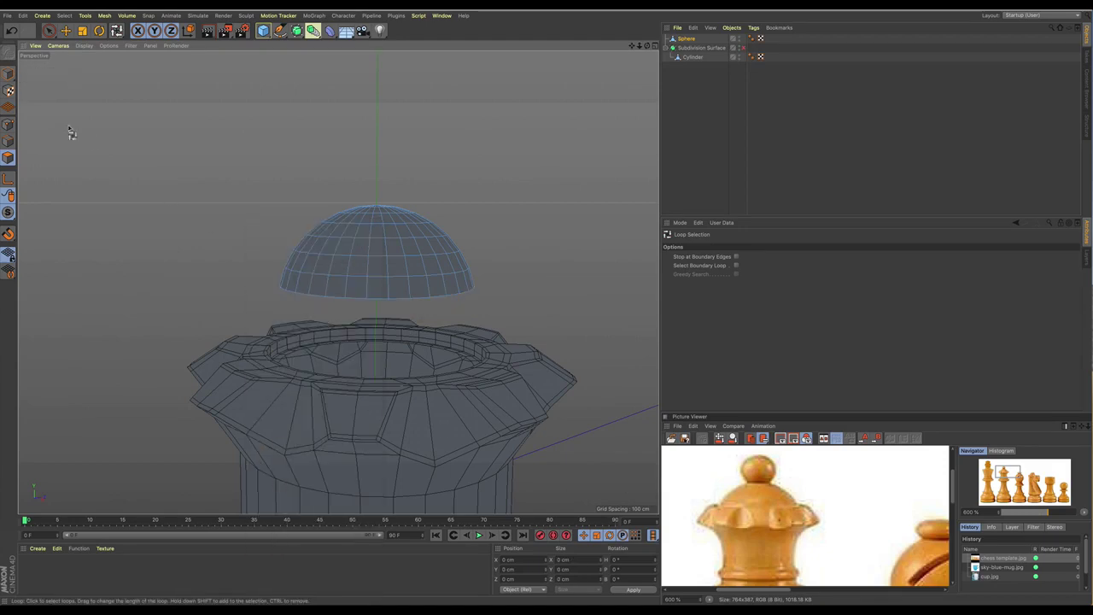
# Step: Select all the dome's polygons, lower them toward the opening, and flatten them vertically to about 23.8 cm tall, just above the rim
pyautogui.press('space')
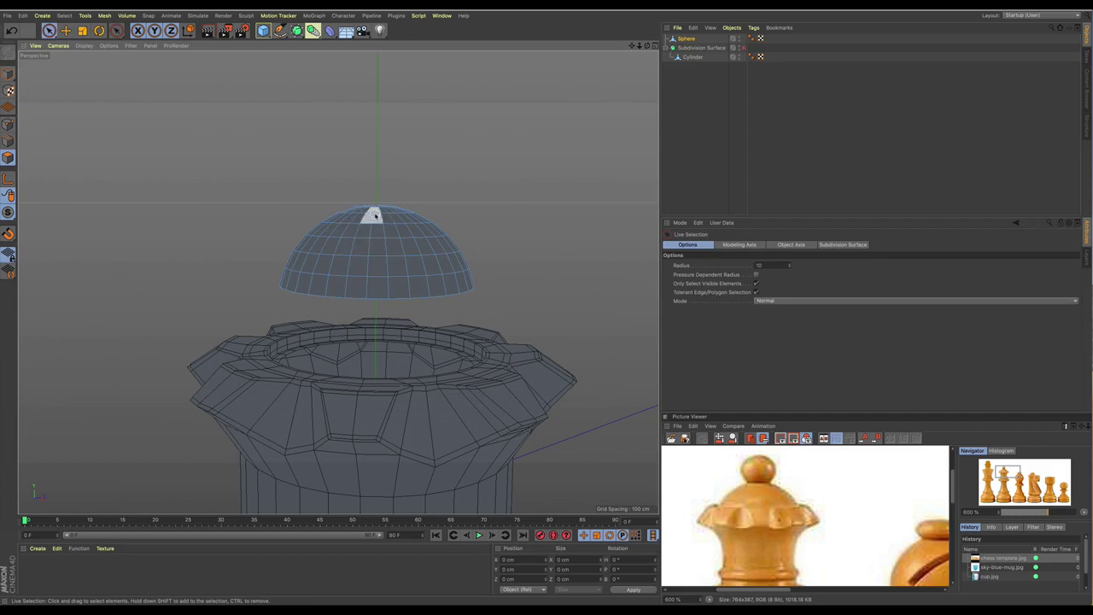
pyautogui.press('e')
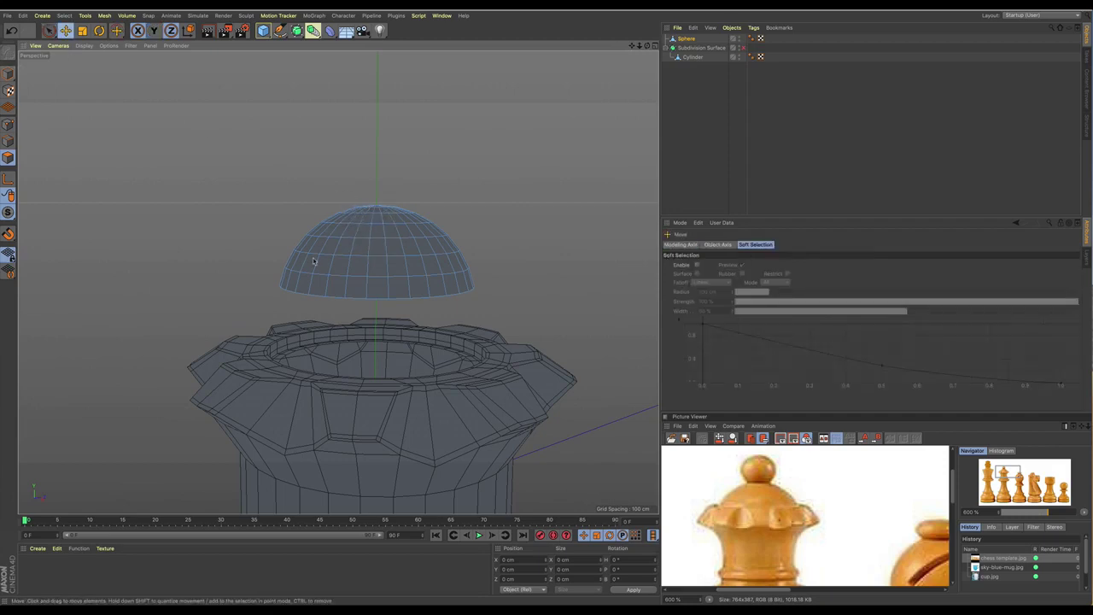
pyautogui.click(363, 248)
pyautogui.hotkey('ctrl', 'a')
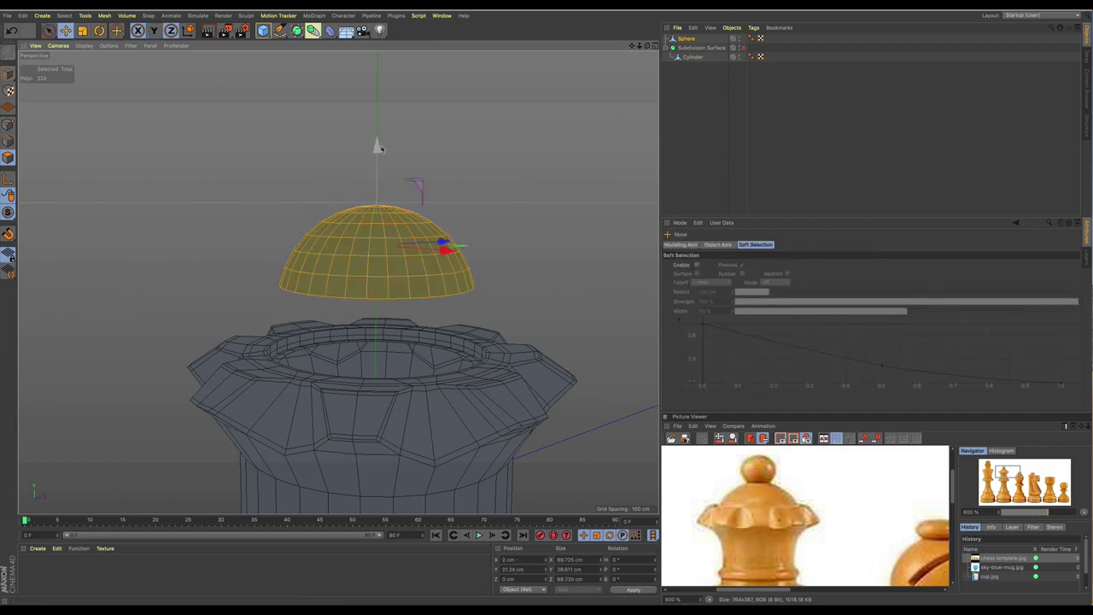
pyautogui.moveTo(379, 146); pyautogui.dragTo(375, 225)
pyautogui.keyDown('alt'); pyautogui.moveTo(374, 284); pyautogui.dragTo(374, 283); pyautogui.keyUp('alt')
pyautogui.press('t')
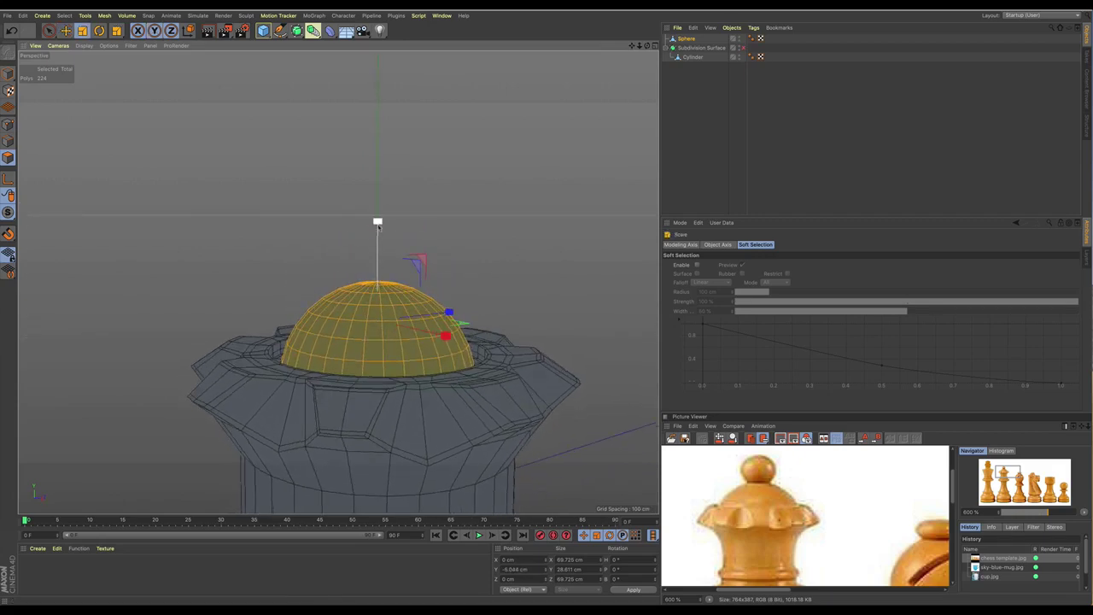
pyautogui.moveTo(378, 224); pyautogui.dragTo(376, 198)
pyautogui.press('e')
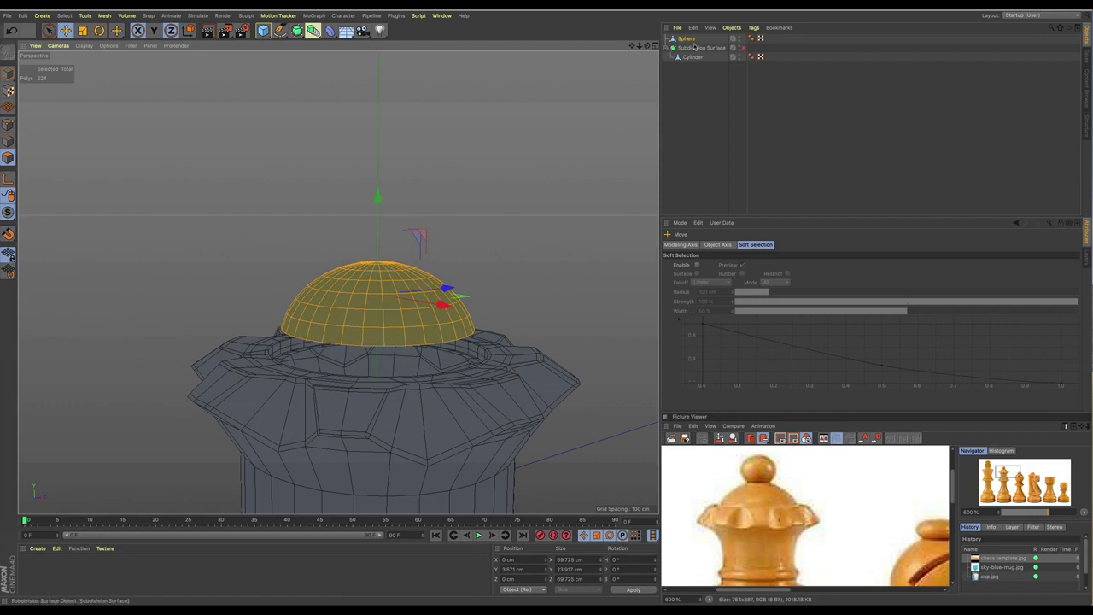
# Step: Take the Cylinder out of the Subdivision Surface and merge it with the Sphere using Connect Objects + Delete
pyautogui.click(693, 57)
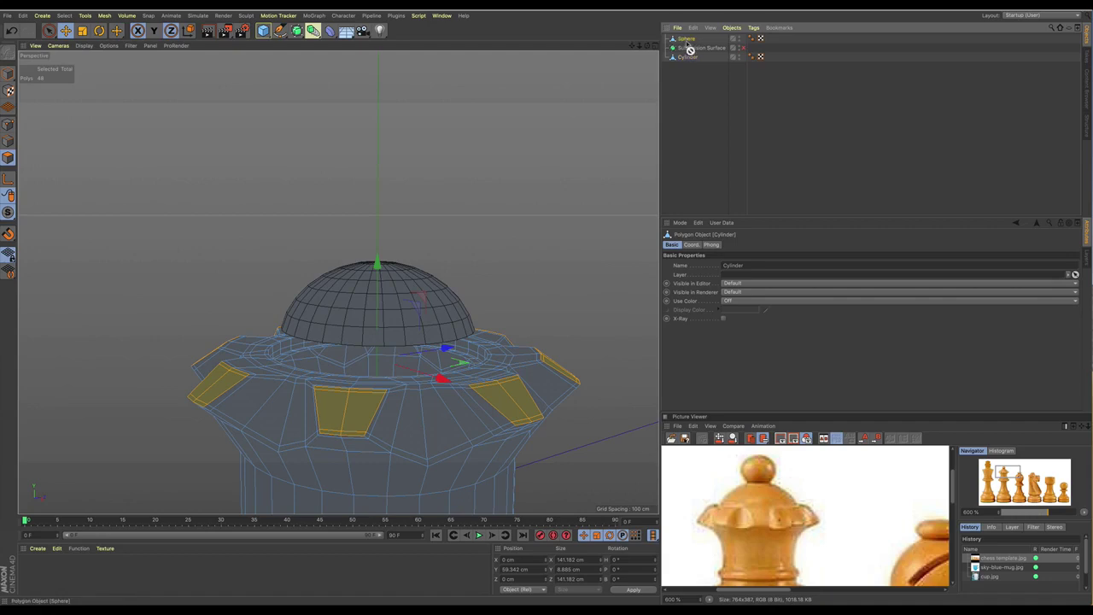
pyautogui.moveTo(690, 51); pyautogui.dragTo(690, 64)
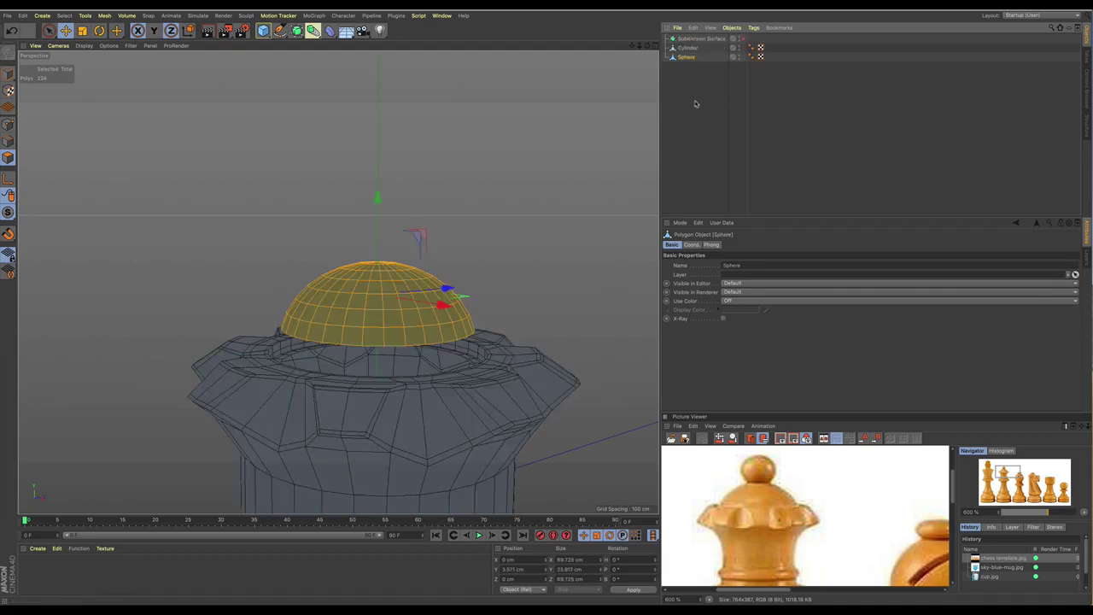
pyautogui.click(690, 49)
pyautogui.rightClick(690, 48)
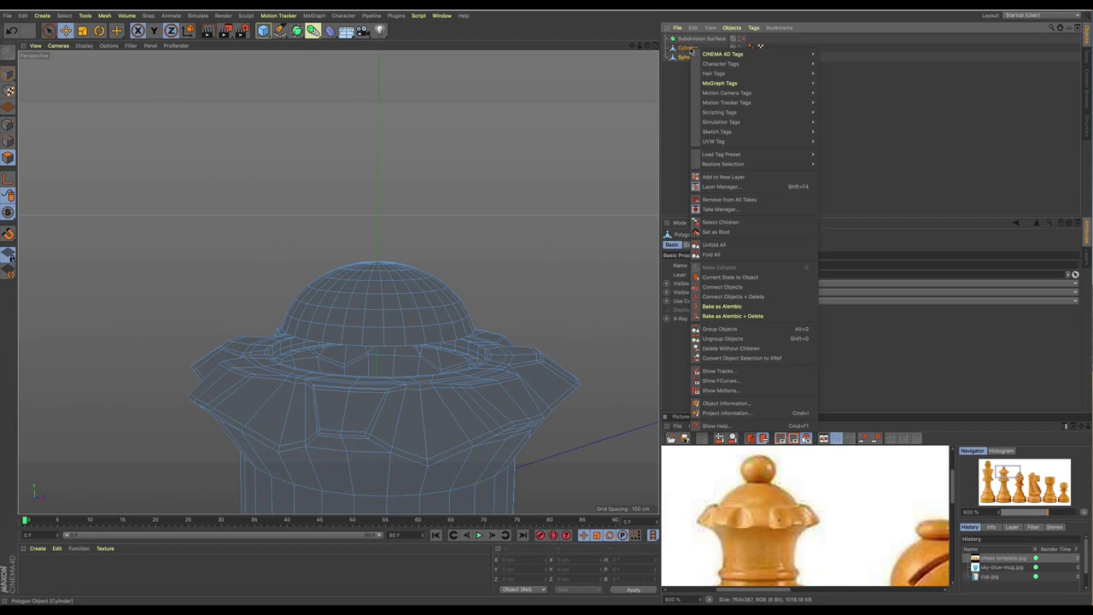
pyautogui.click(752, 297)
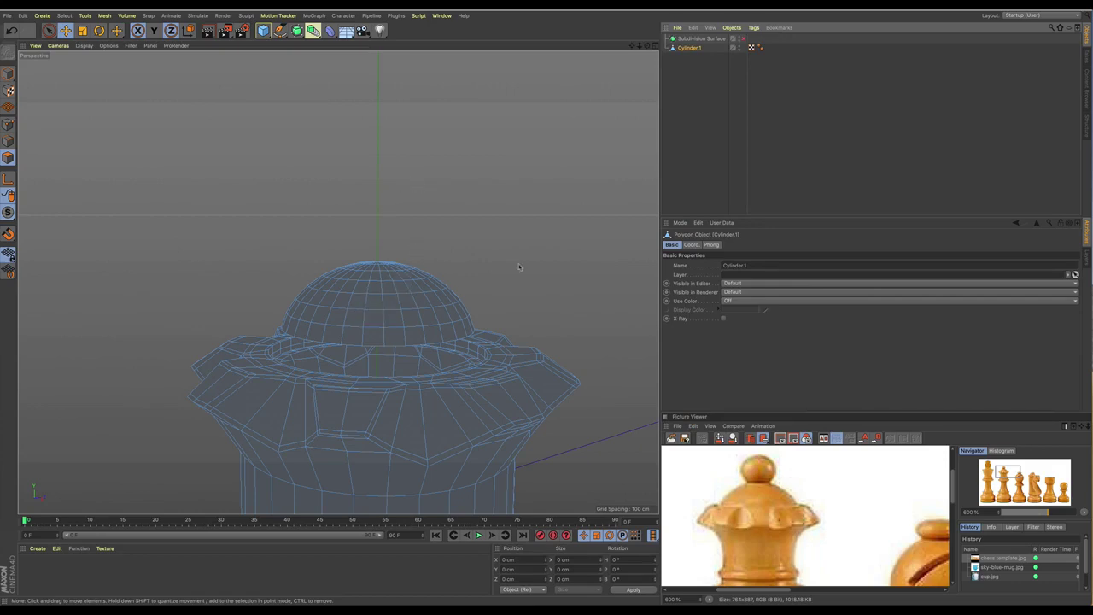
# Step: Add the dome's open bottom edge loop to the selected edge loop around the cylinder's opening
pyautogui.scroll(3, 397, 300)
pyautogui.keyDown('alt'); pyautogui.moveTo(396, 299); pyautogui.dragTo(403, 214, button='middle'); pyautogui.keyUp('alt')
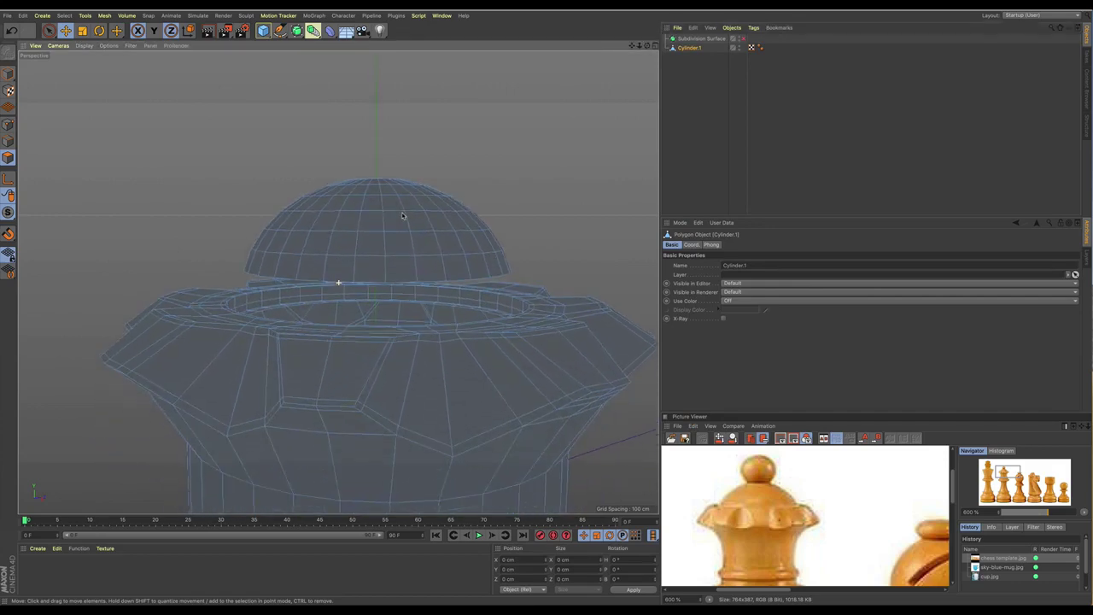
pyautogui.keyDown('alt'); pyautogui.moveTo(403, 215); pyautogui.dragTo(403, 217); pyautogui.keyUp('alt')
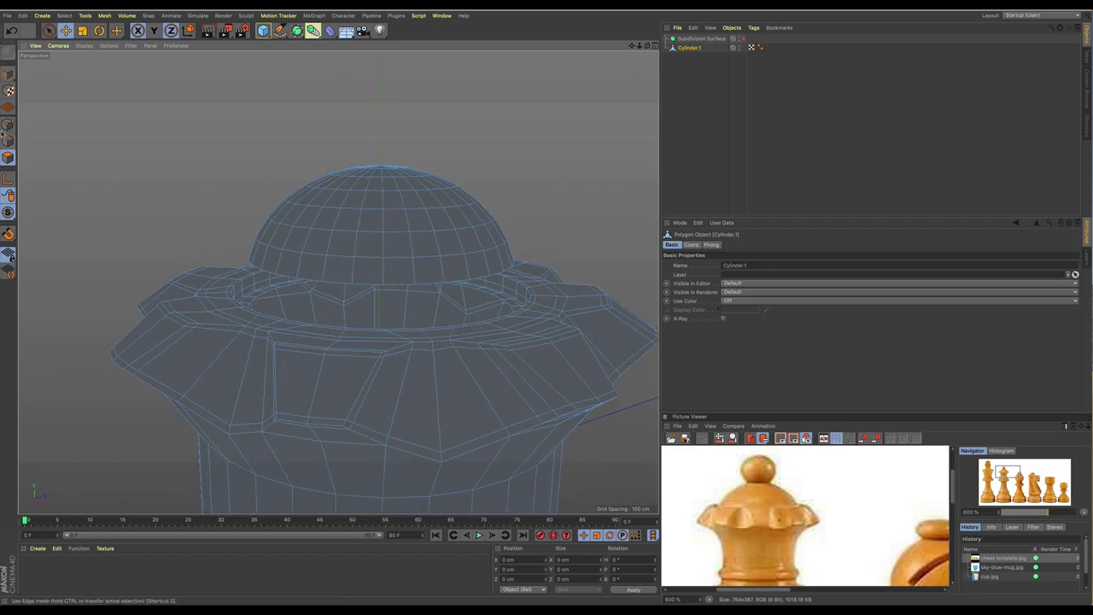
pyautogui.click(7, 141)
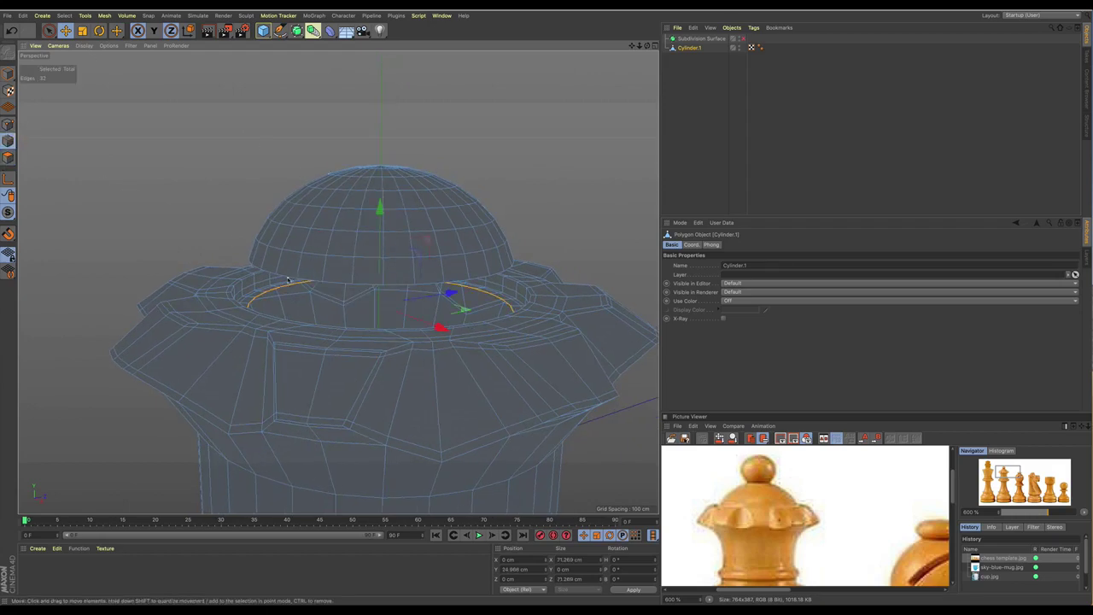
pyautogui.keyDown('alt'); pyautogui.moveTo(286, 282); pyautogui.dragTo(310, 290); pyautogui.keyUp('alt')
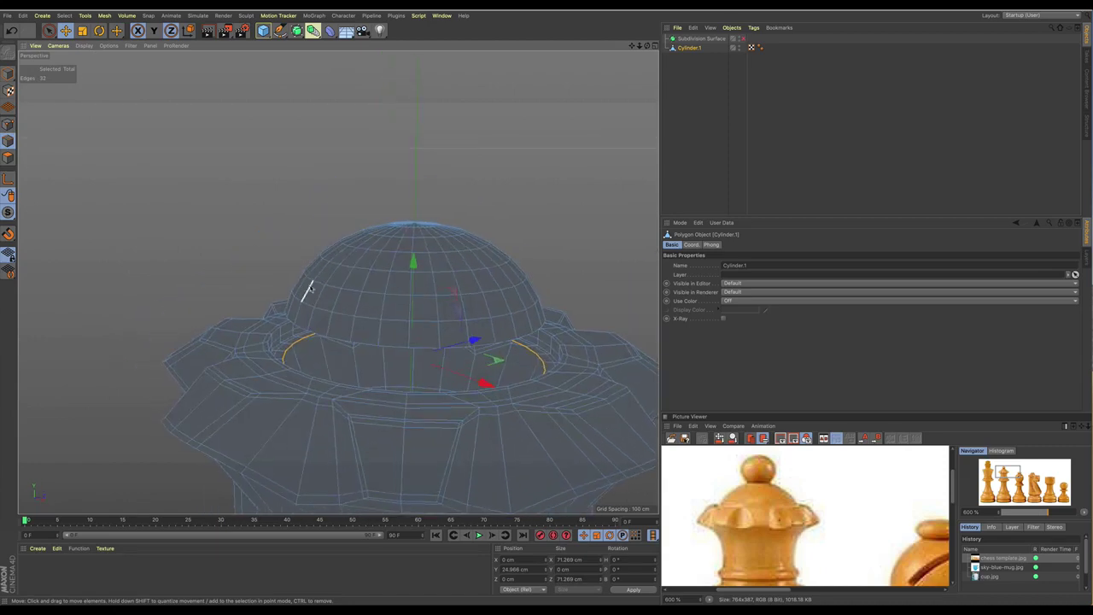
pyautogui.keyDown('shift'); pyautogui.click(392, 349); pyautogui.keyUp('shift')
pyautogui.keyDown('alt'); pyautogui.moveTo(379, 325); pyautogui.dragTo(200, 203); pyautogui.keyUp('alt')
# Step: Close the gap between the dome and the cylinder's opening with new polygons using Stitch and Sew
pyautogui.rightClick(197, 193)
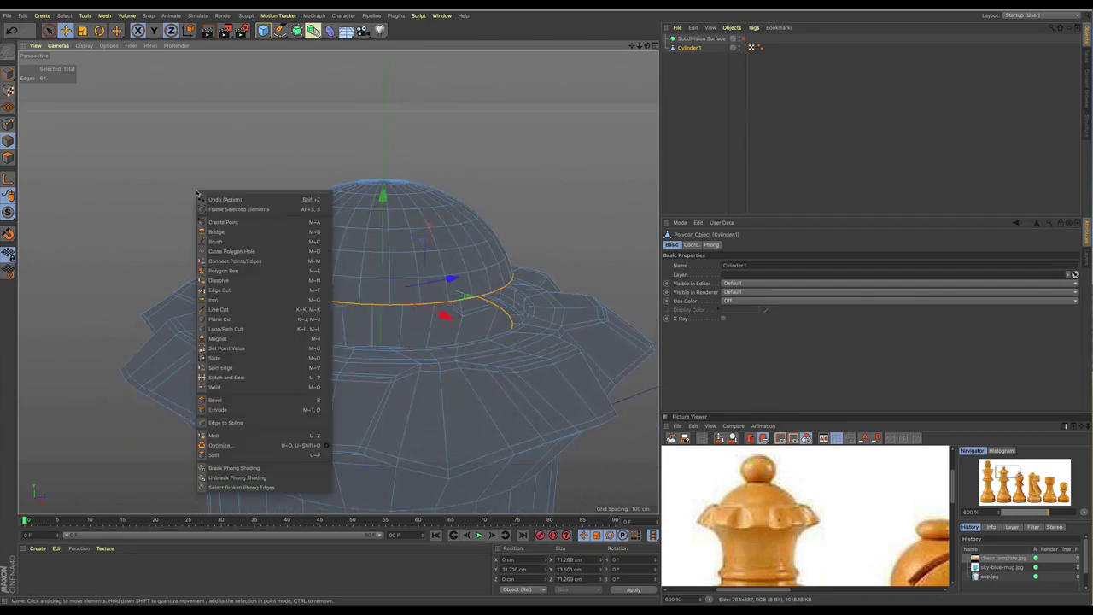
pyautogui.click(232, 381)
pyautogui.moveTo(374, 314)
pyautogui.keyDown('alt'); pyautogui.mouseDown()
pyautogui.moveTo(379, 290)
pyautogui.moveTo(371, 318)
pyautogui.mouseUp(); pyautogui.keyUp('alt')
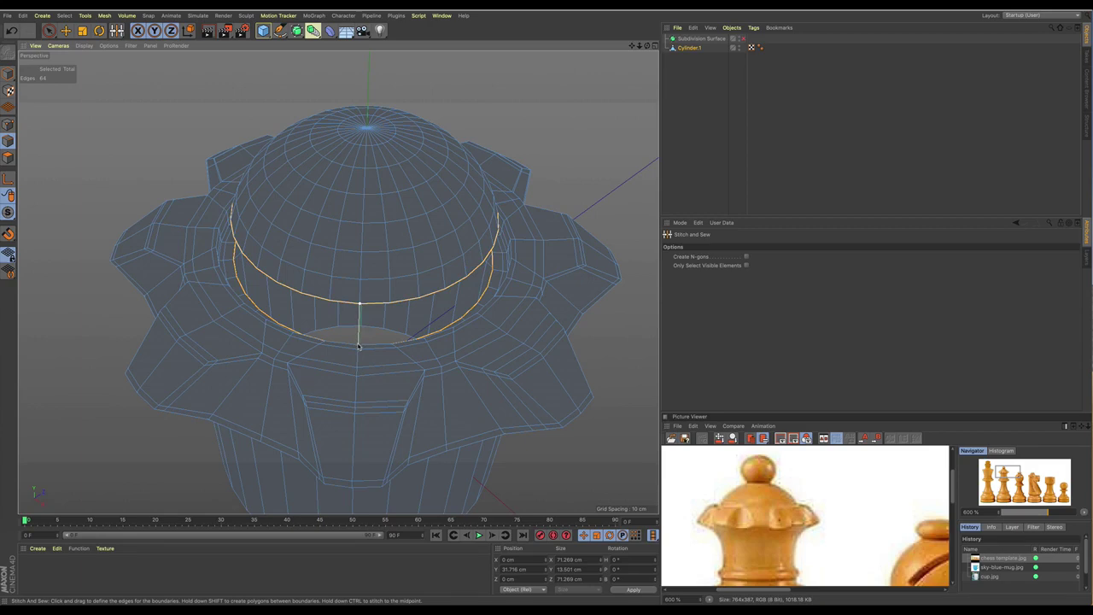
pyautogui.moveTo(359, 346); pyautogui.dragTo(359, 346)
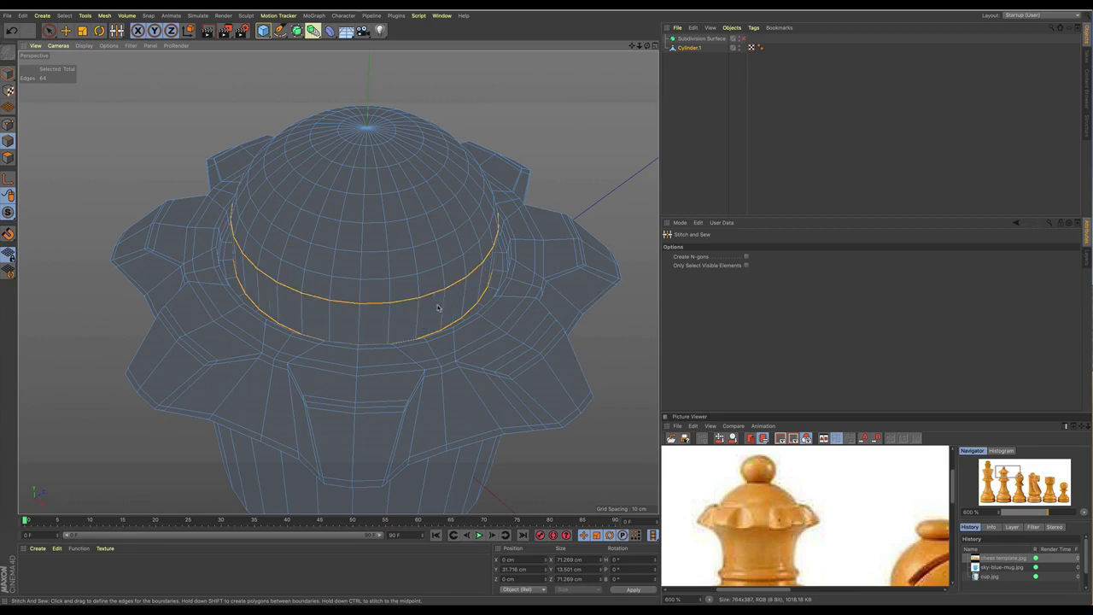
pyautogui.keyDown('alt'); pyautogui.moveTo(434, 303); pyautogui.dragTo(409, 255); pyautogui.keyUp('alt')
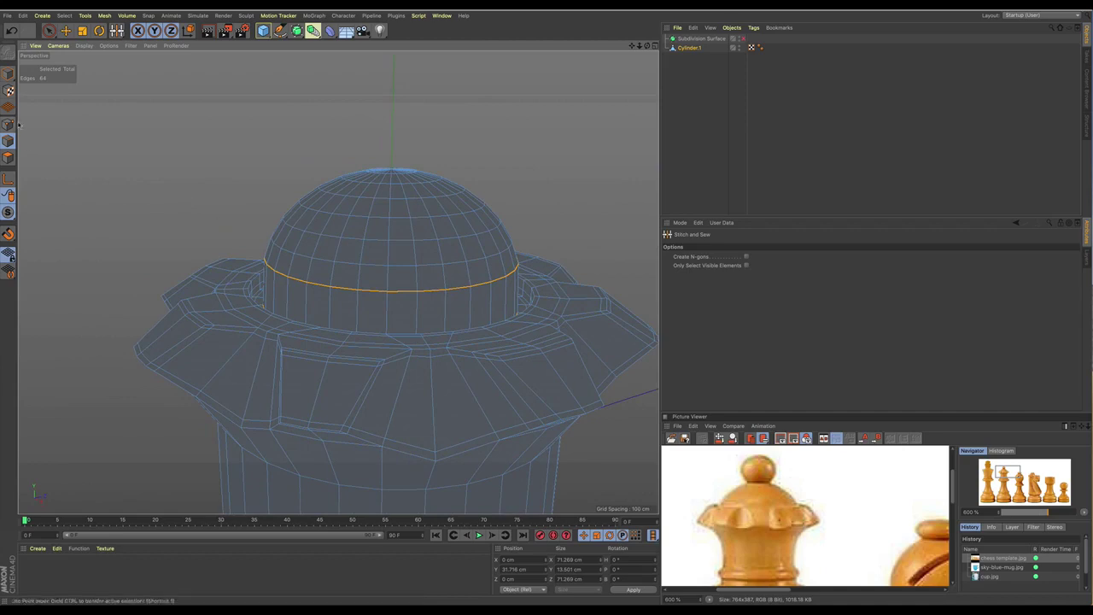
# Step: Select the polygon cap at the dome's top and grow the selection ring by ring to cover the dome above the stitched band
pyautogui.click(8, 157)
pyautogui.click(403, 175)
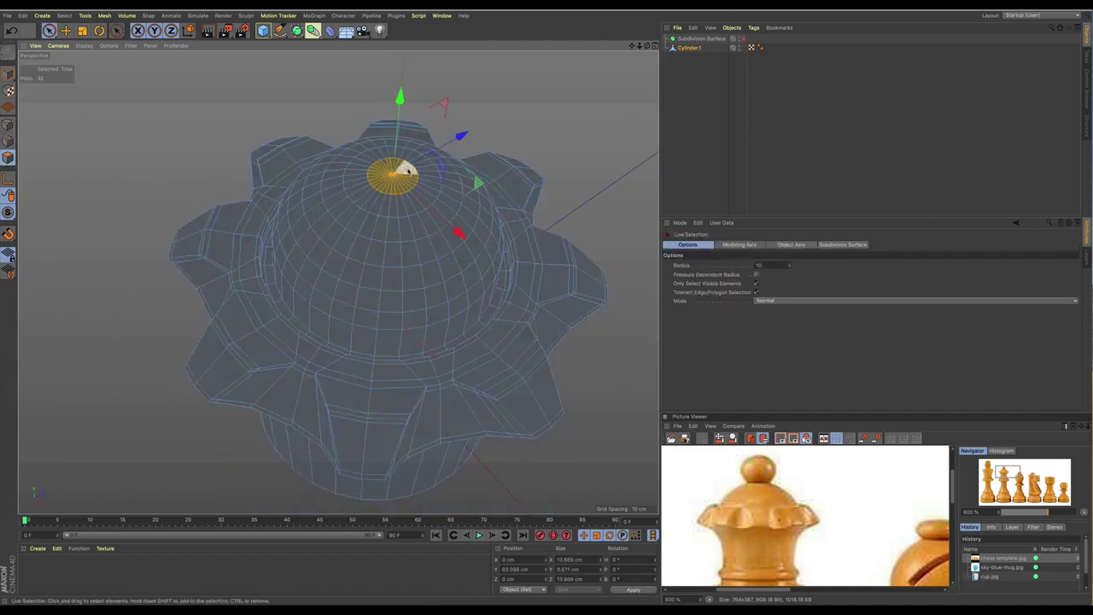
pyautogui.press('u')
pyautogui.press('y')
pyautogui.press('u')
pyautogui.press('y')
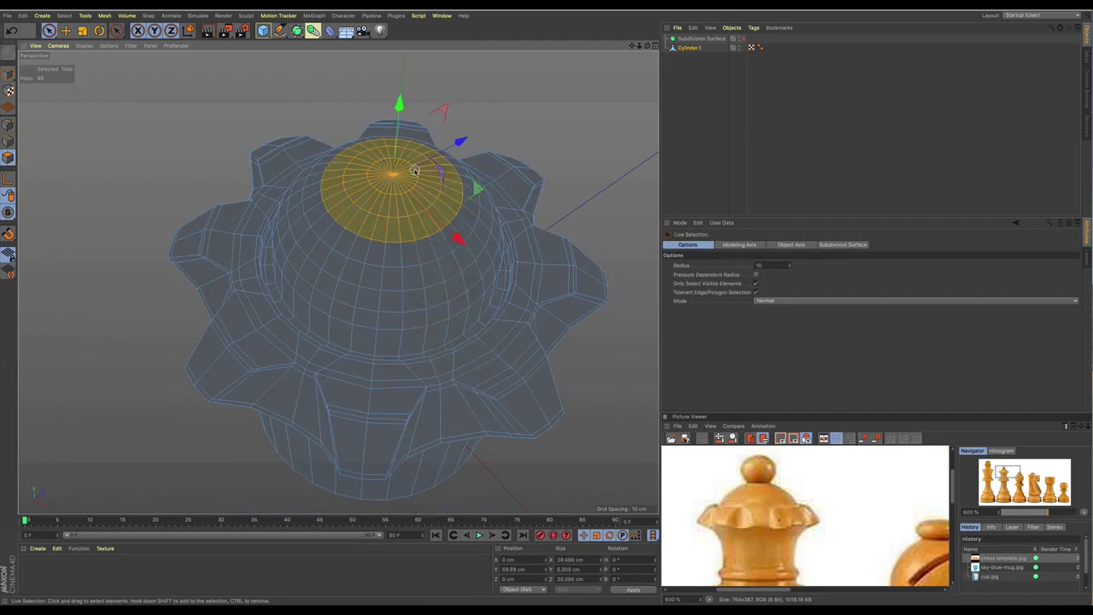
pyautogui.press('u')
pyautogui.press('y')
pyautogui.press('u')
pyautogui.press('y')
pyautogui.press('u')
pyautogui.press('y')
pyautogui.press('u')
pyautogui.press('y')
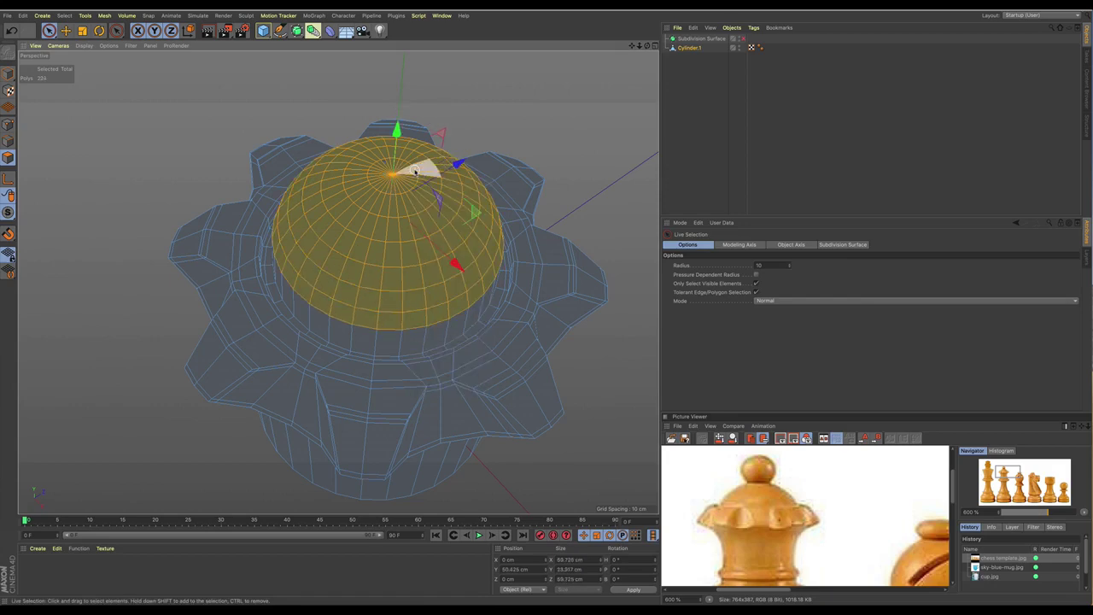
# Step: Lower the selected dome polygons vertically until their base sits close to the scalloped rim's opening, and clear the selection
pyautogui.keyDown('alt'); pyautogui.moveTo(413, 196); pyautogui.dragTo(400, 171); pyautogui.keyUp('alt')
pyautogui.moveTo(395, 126); pyautogui.dragTo(393, 157)
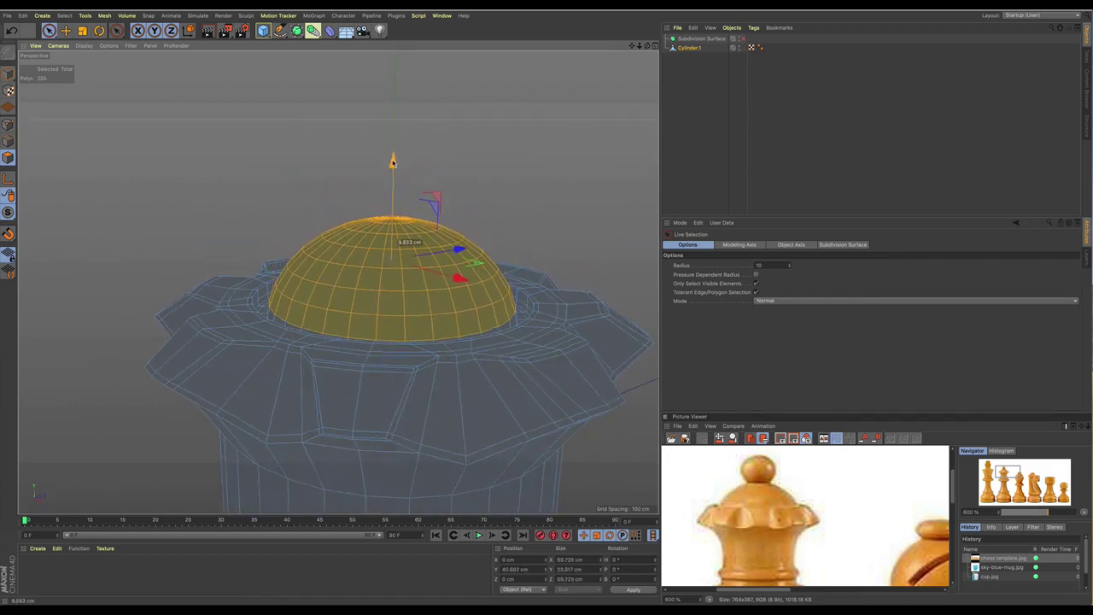
pyautogui.moveTo(393, 162); pyautogui.dragTo(392, 167)
pyautogui.click(350, 139)
pyautogui.scroll(-3, 350, 142)
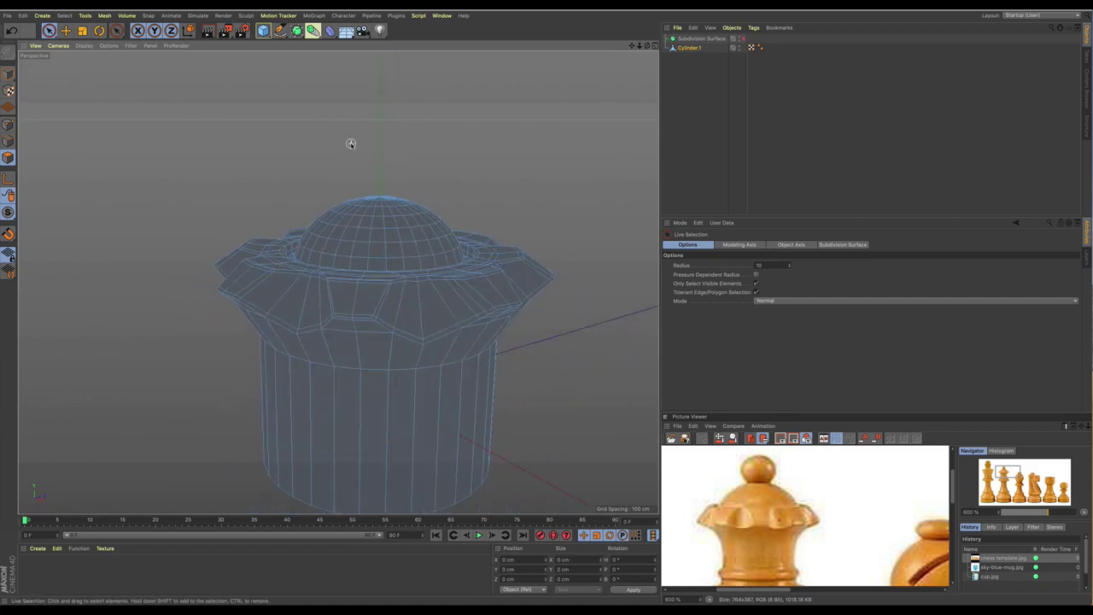
# Step: Enable the Interactive Render Region, nest Cylinder.1 under the Subdivision Surface, and preview the smoothed queen's head from the side
pyautogui.hotkey('alt', 'r')
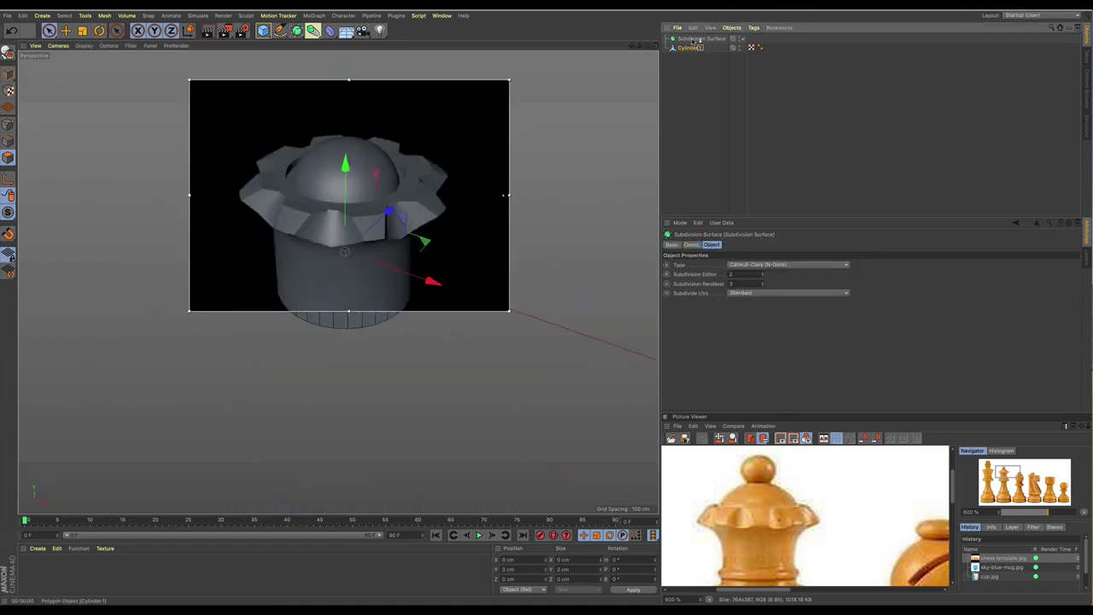
pyautogui.moveTo(387, 180)
pyautogui.keyDown('alt'); pyautogui.mouseDown()
pyautogui.moveTo(401, 155)
pyautogui.moveTo(412, 170)
pyautogui.mouseUp(); pyautogui.keyUp('alt')
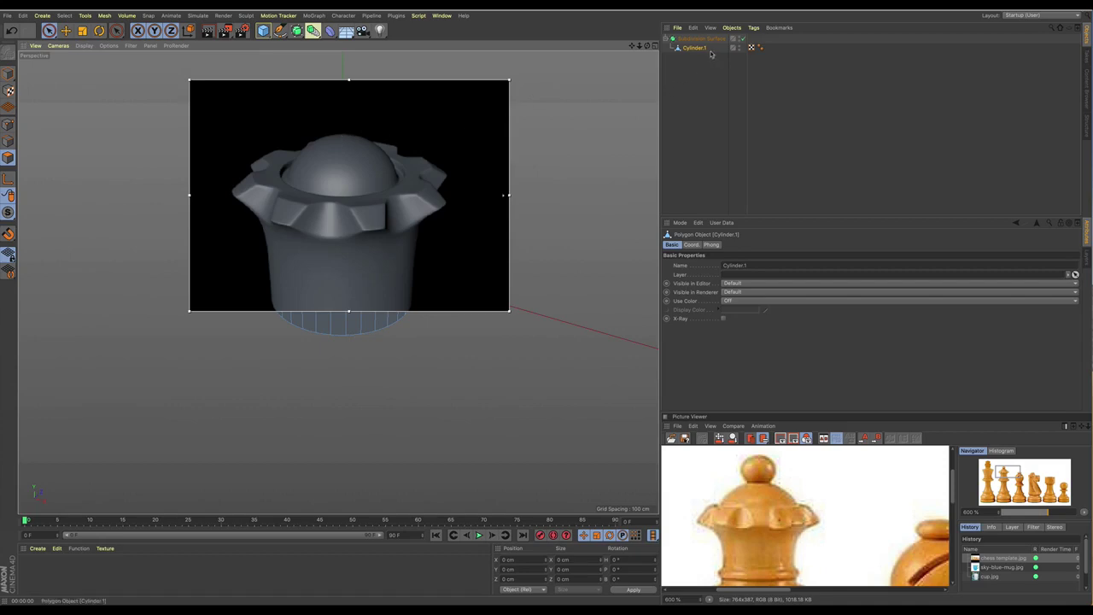
pyautogui.press('t')
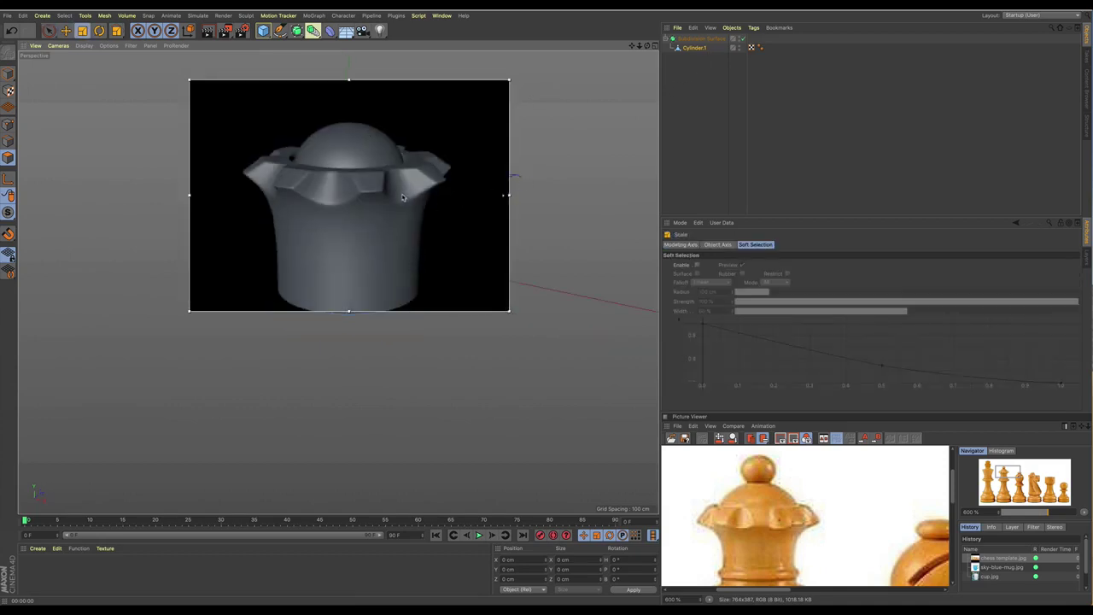